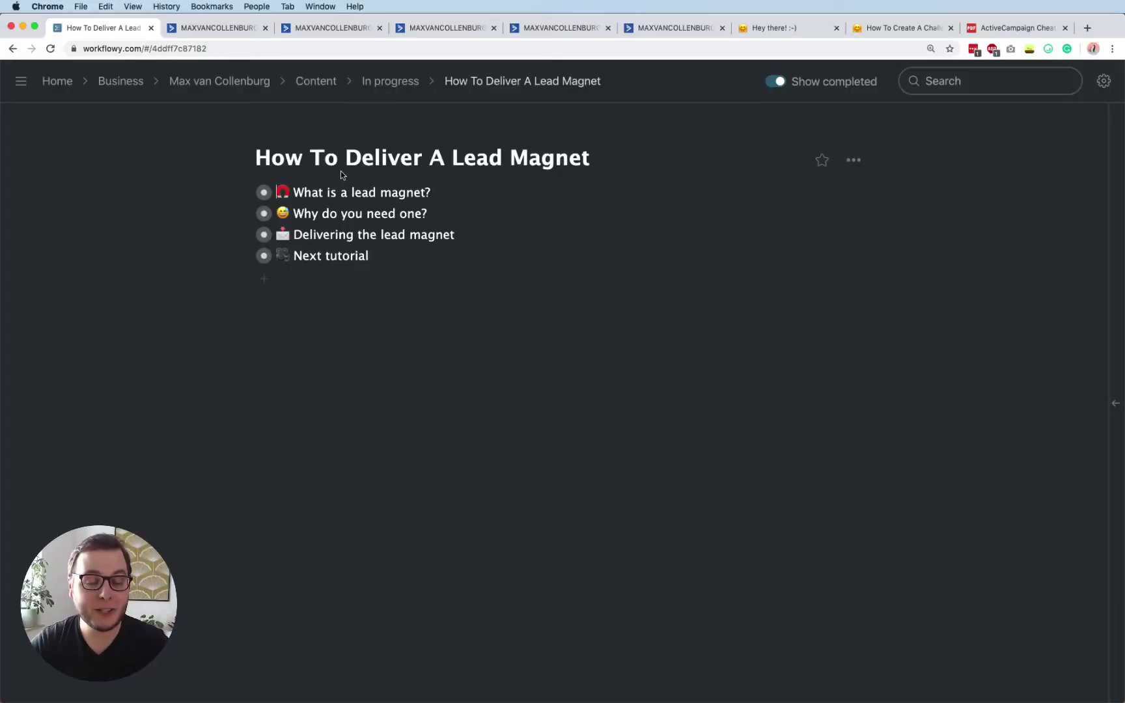
# Expand the outline sections "What is a lead magnet?", "Why do you need one?" and "Some quick tips".
pyautogui.click(244, 194)
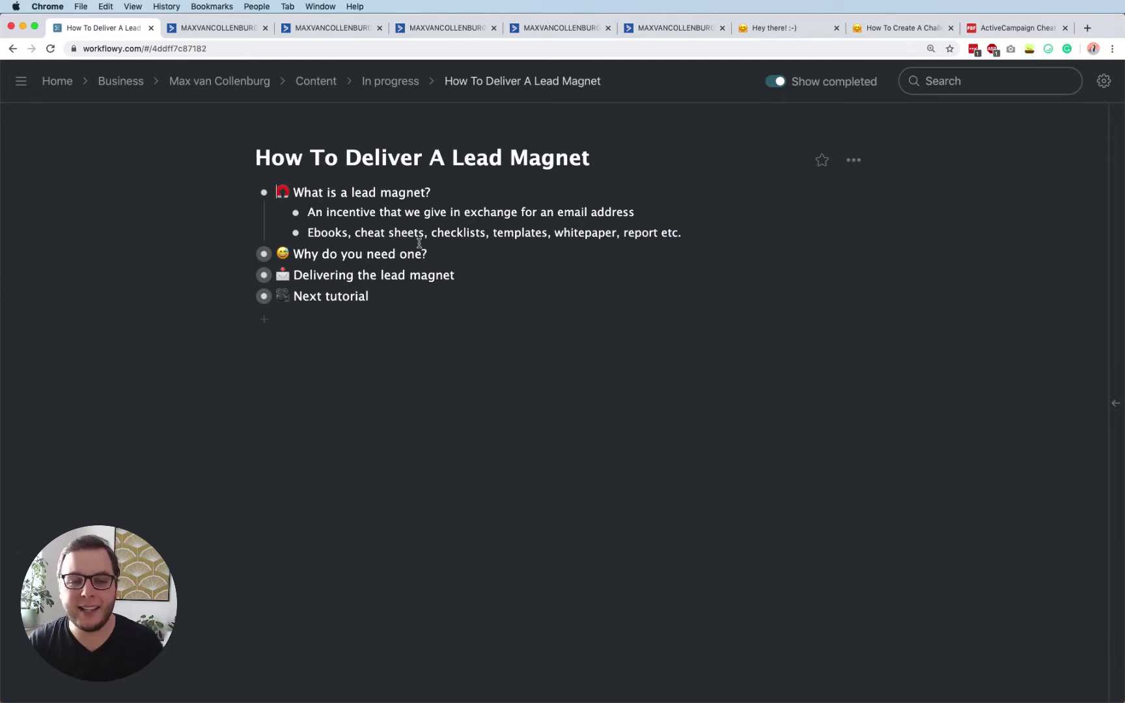
pyautogui.click(244, 254)
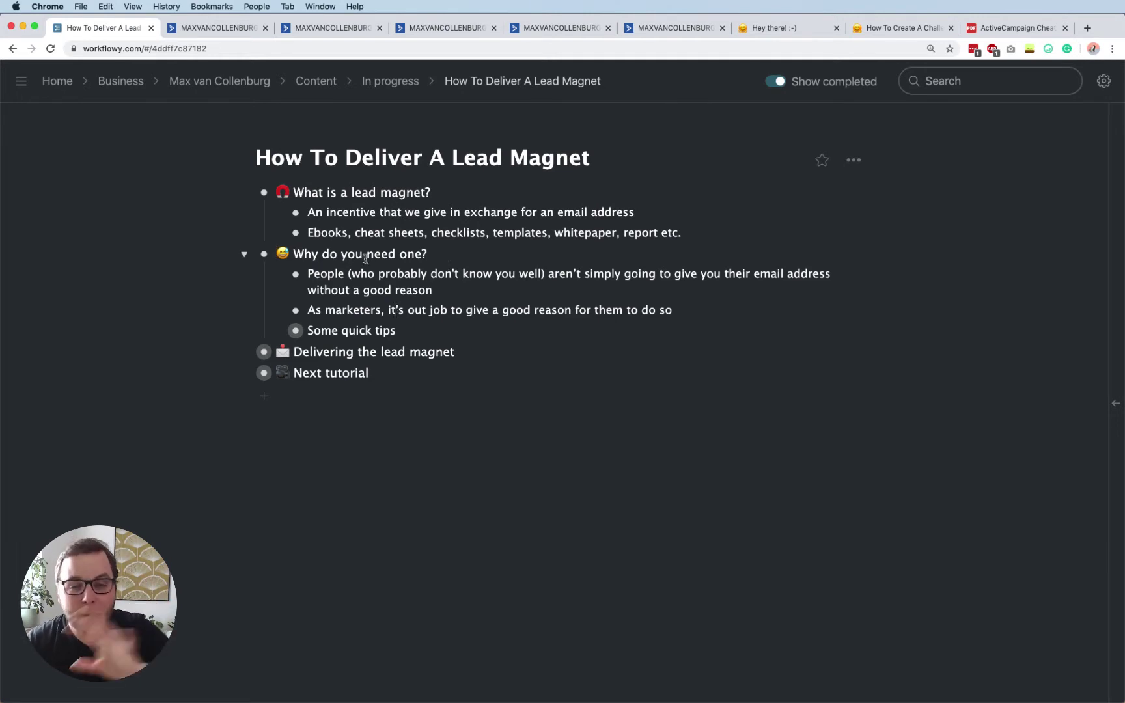
pyautogui.click(277, 331)
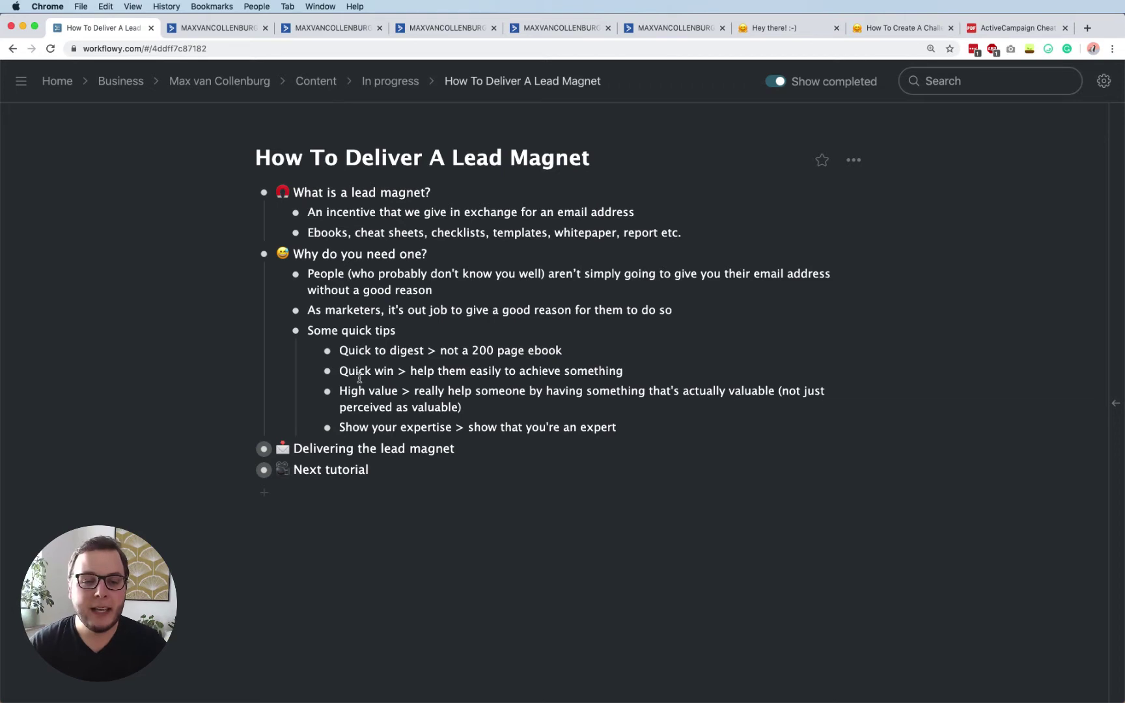
# Highlight the key phrases in the quick tips about quick win, high value and showing your expertise.
pyautogui.click(380, 371)
pyautogui.press('super+shift+Right')
pyautogui.moveTo(394, 371); pyautogui.dragTo(339, 371)
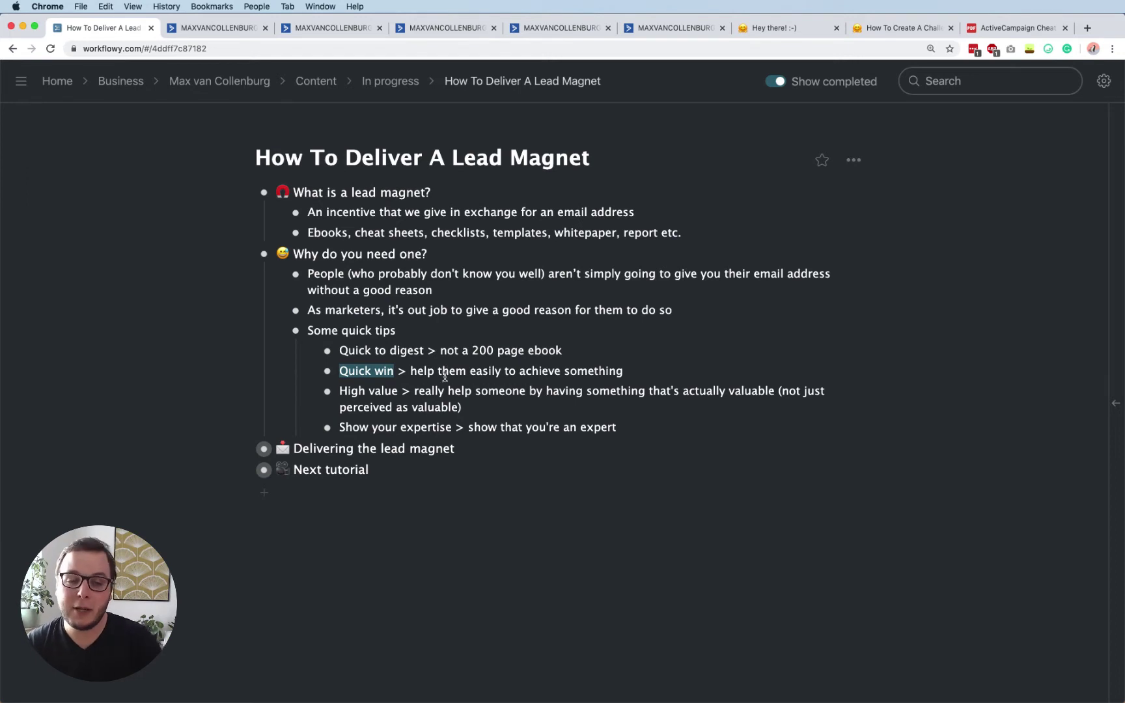
pyautogui.moveTo(398, 391); pyautogui.dragTo(340, 390)
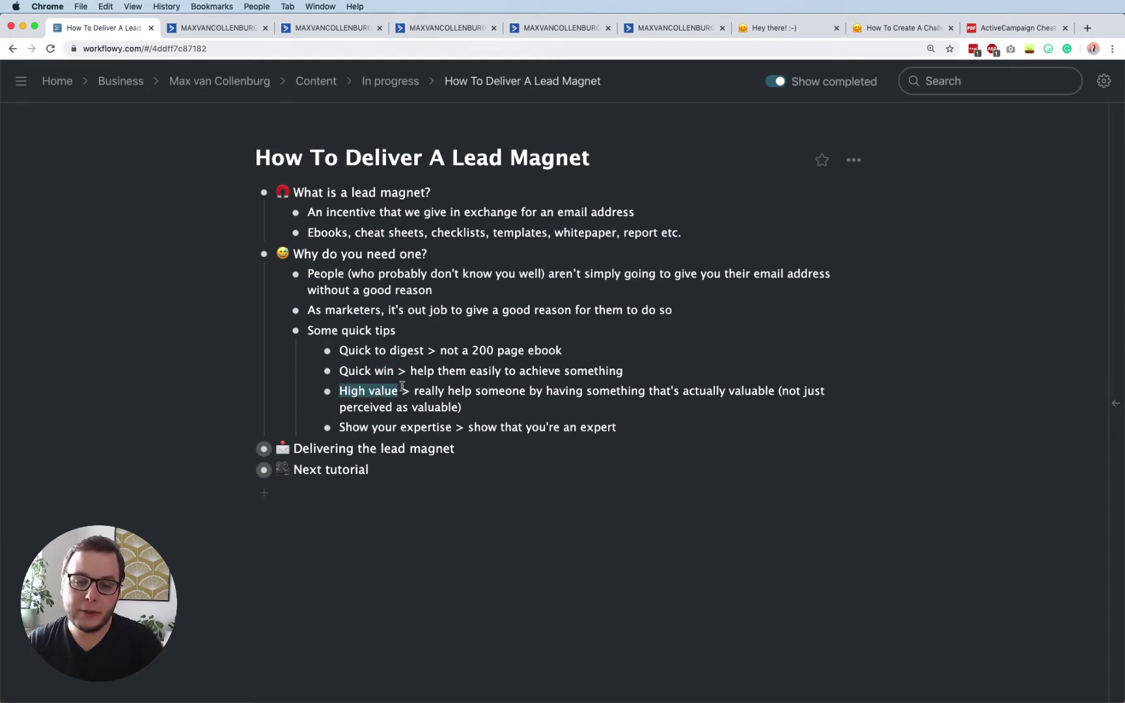
pyautogui.moveTo(362, 407); pyautogui.dragTo(414, 407)
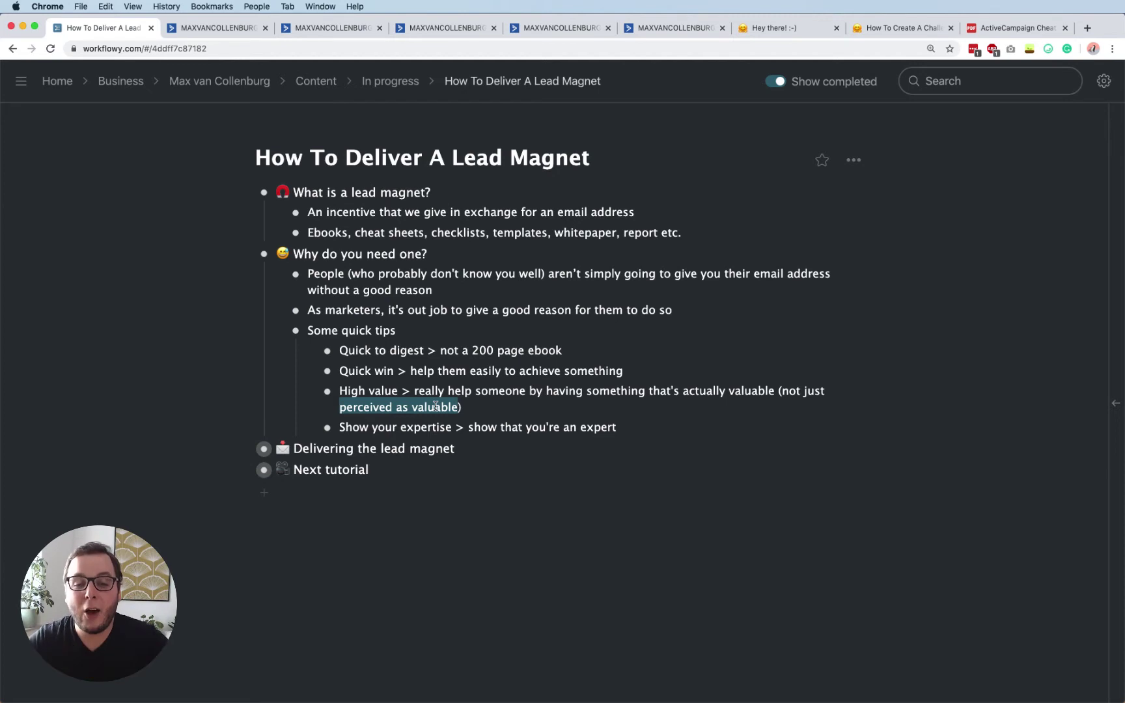
pyautogui.moveTo(608, 391); pyautogui.dragTo(748, 389)
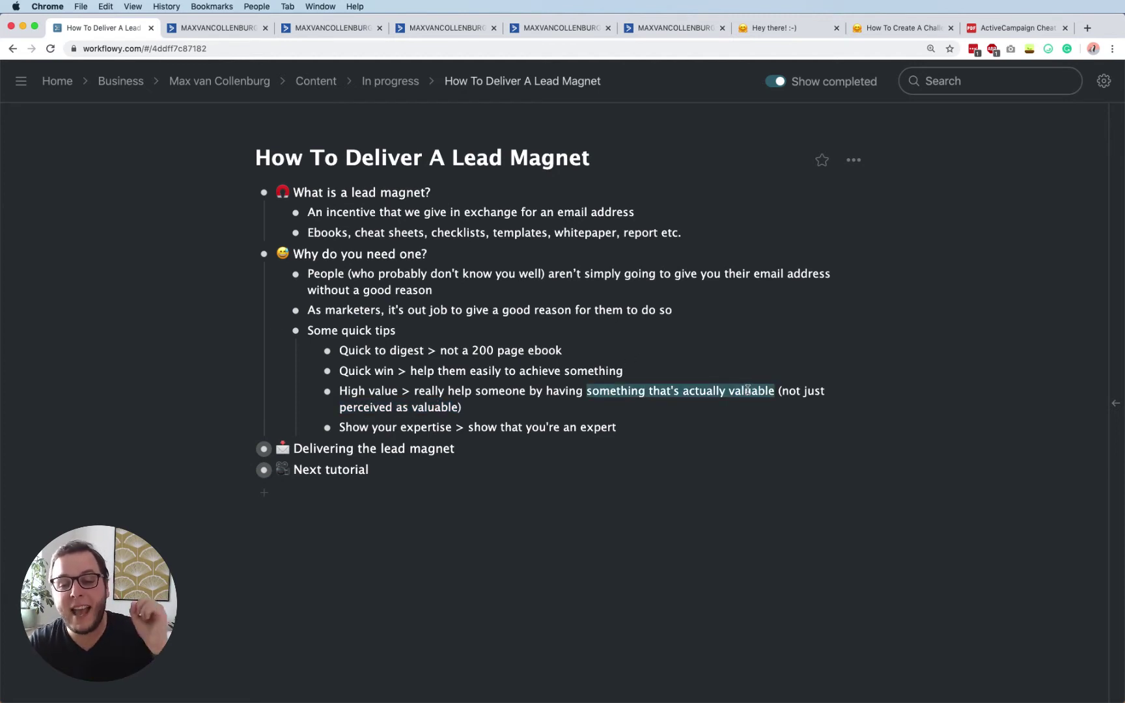
pyautogui.click(748, 389)
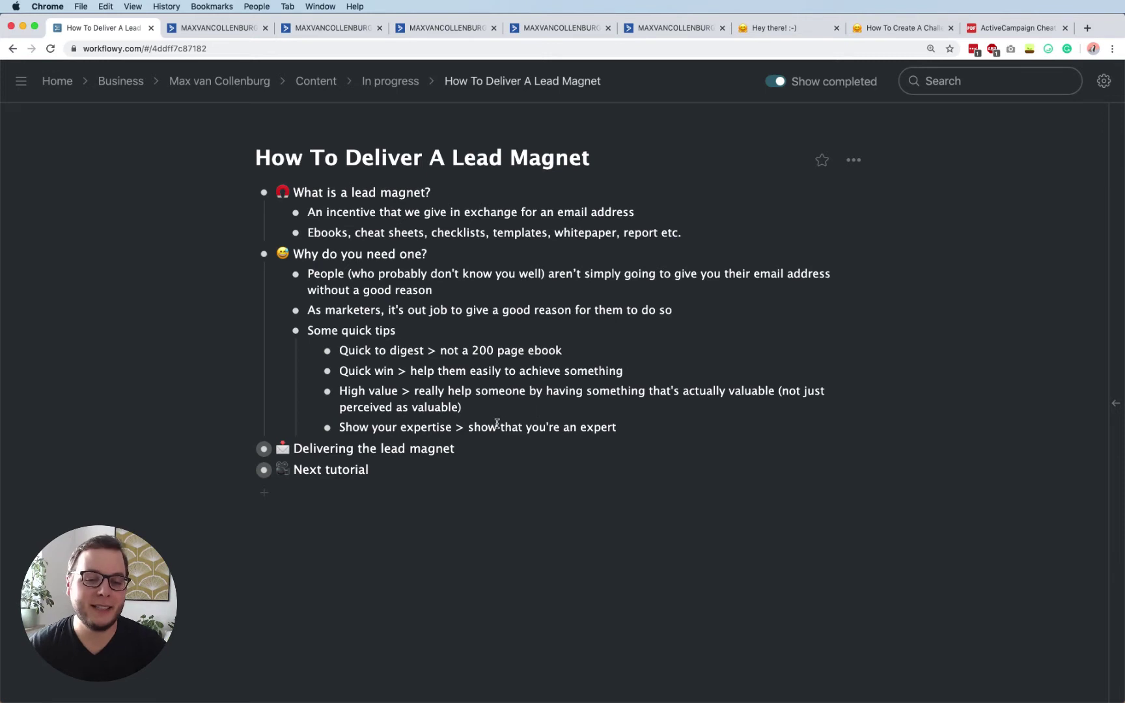
pyautogui.moveTo(452, 427); pyautogui.dragTo(328, 428)
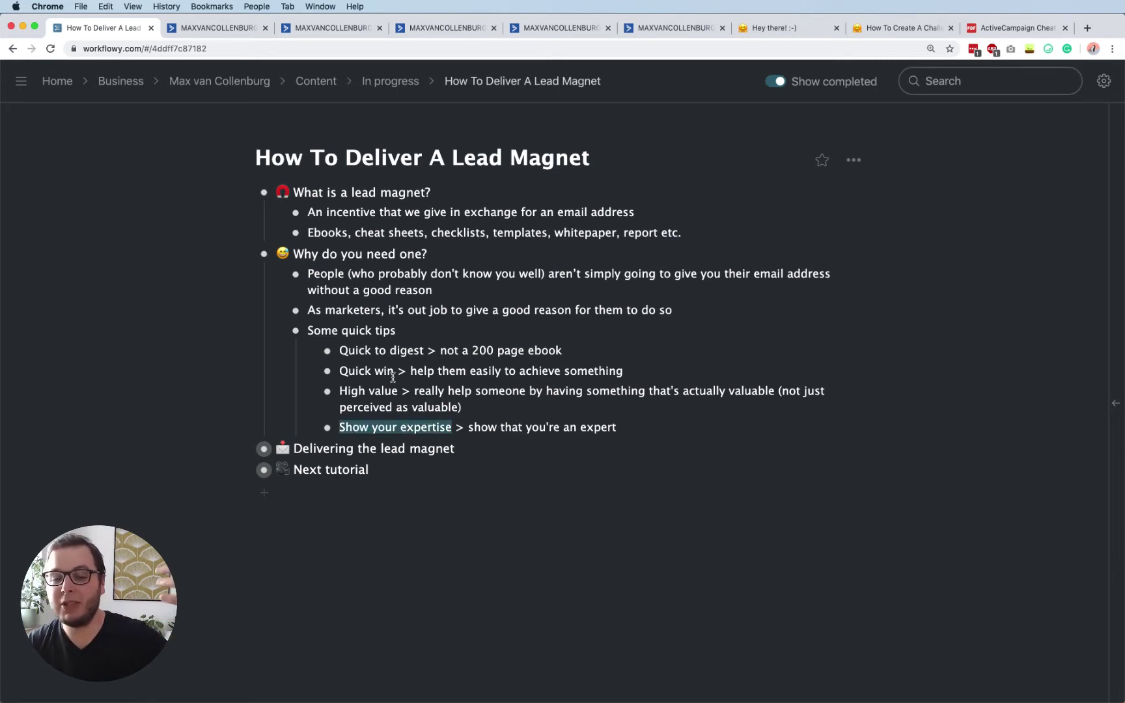
pyautogui.click(414, 427)
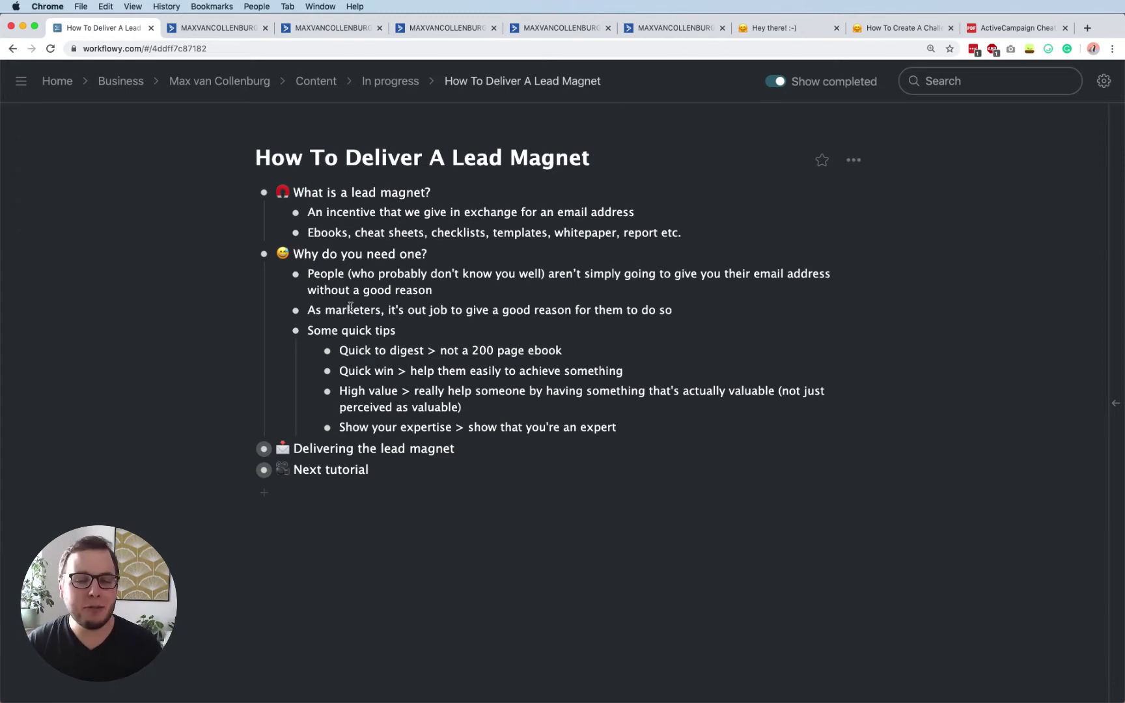
# Collapse "Some quick tips" and expand "Delivering the lead magnet" together with its form and automation sub-items.
pyautogui.click(281, 331)
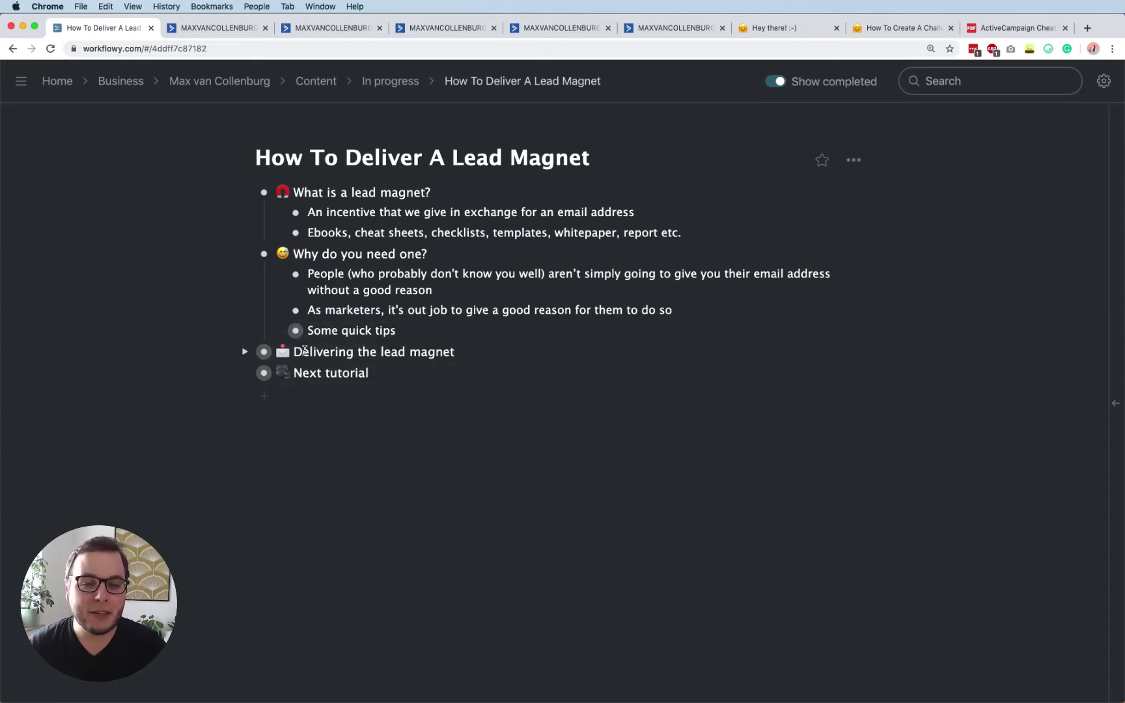
pyautogui.tripleClick(305, 350)
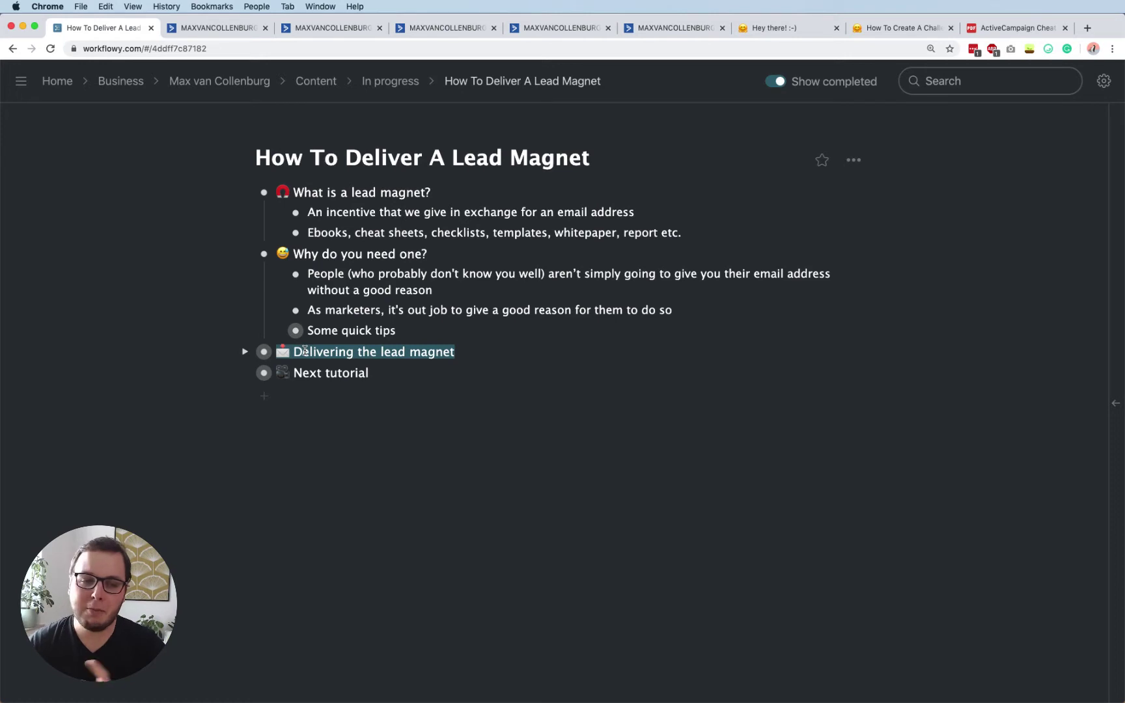
pyautogui.click(244, 351)
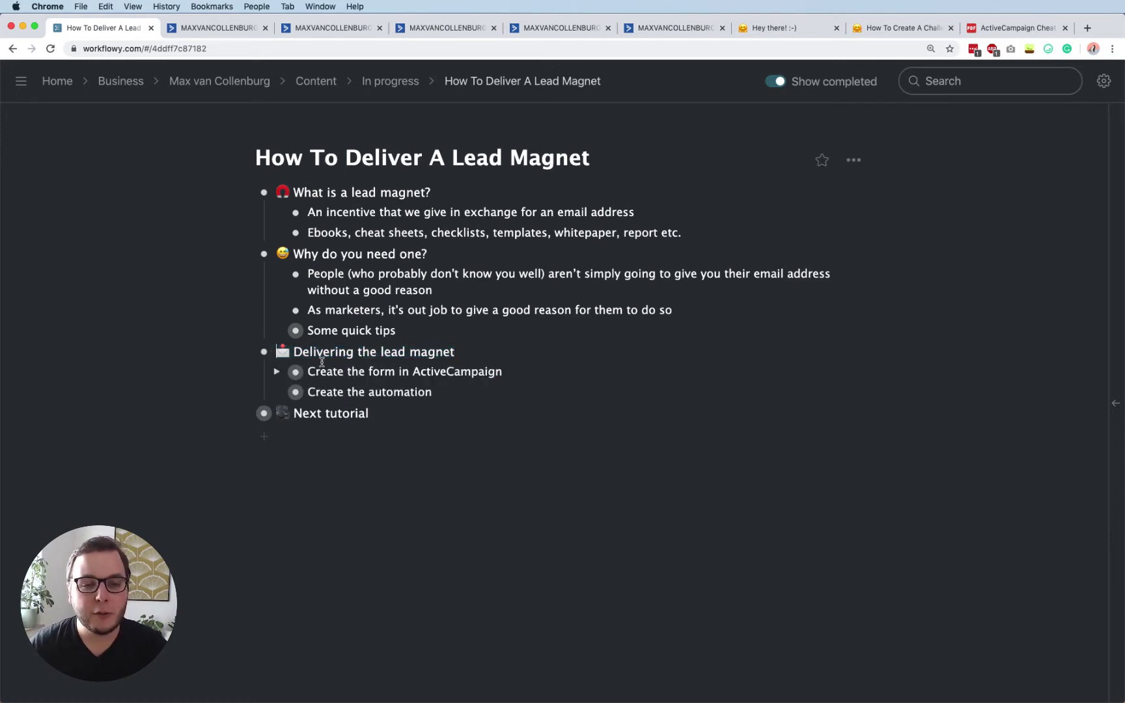
pyautogui.click(321, 369)
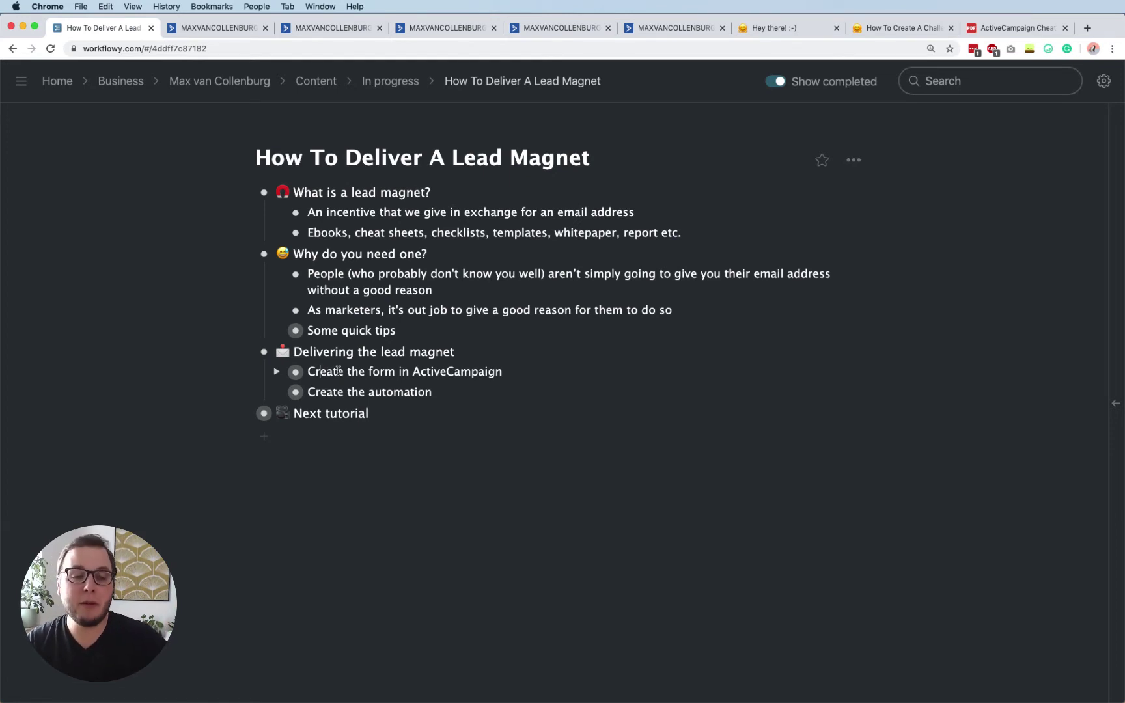
pyautogui.click(274, 372)
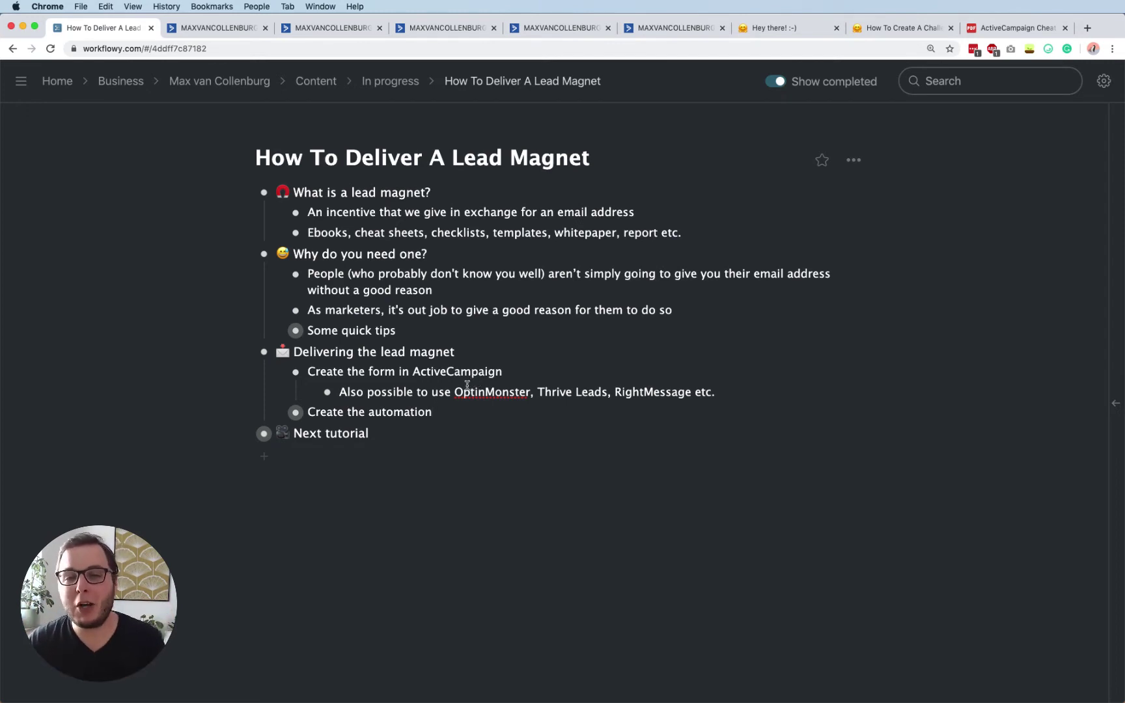
pyautogui.click(277, 412)
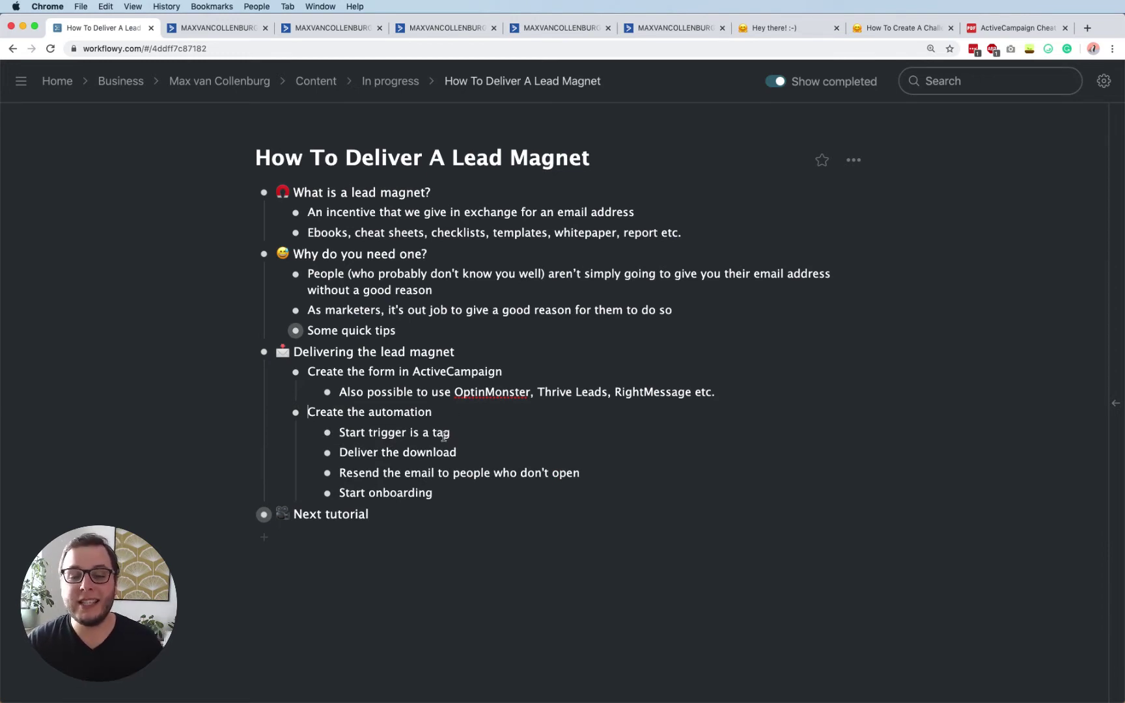
# Highlight the "Deliver the download" and "Start onboarding" items under "Create the automation".
pyautogui.tripleClick(380, 452)
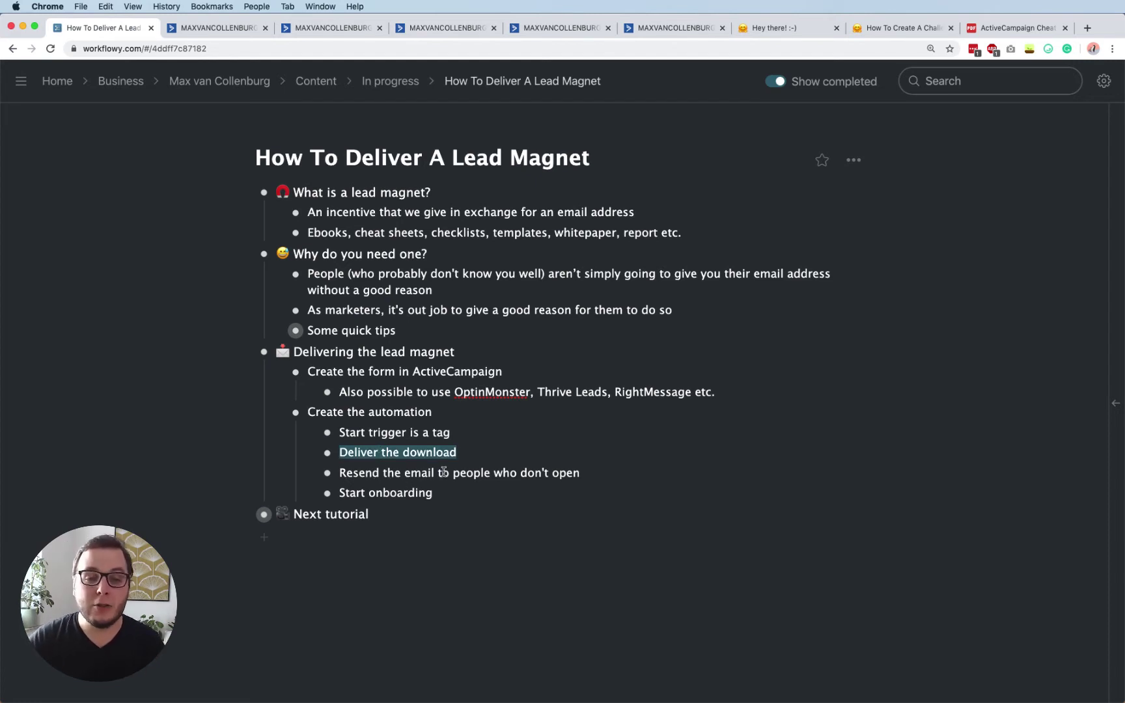
pyautogui.doubleClick(420, 447)
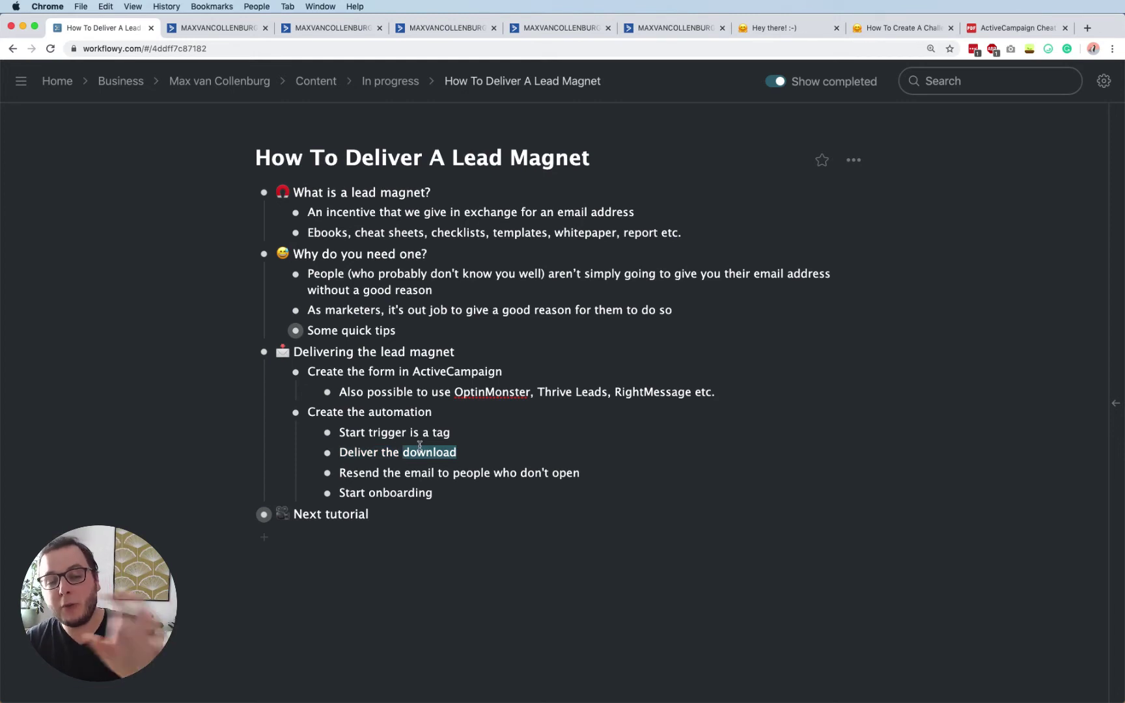
pyautogui.click(420, 446)
pyautogui.tripleClick(395, 493)
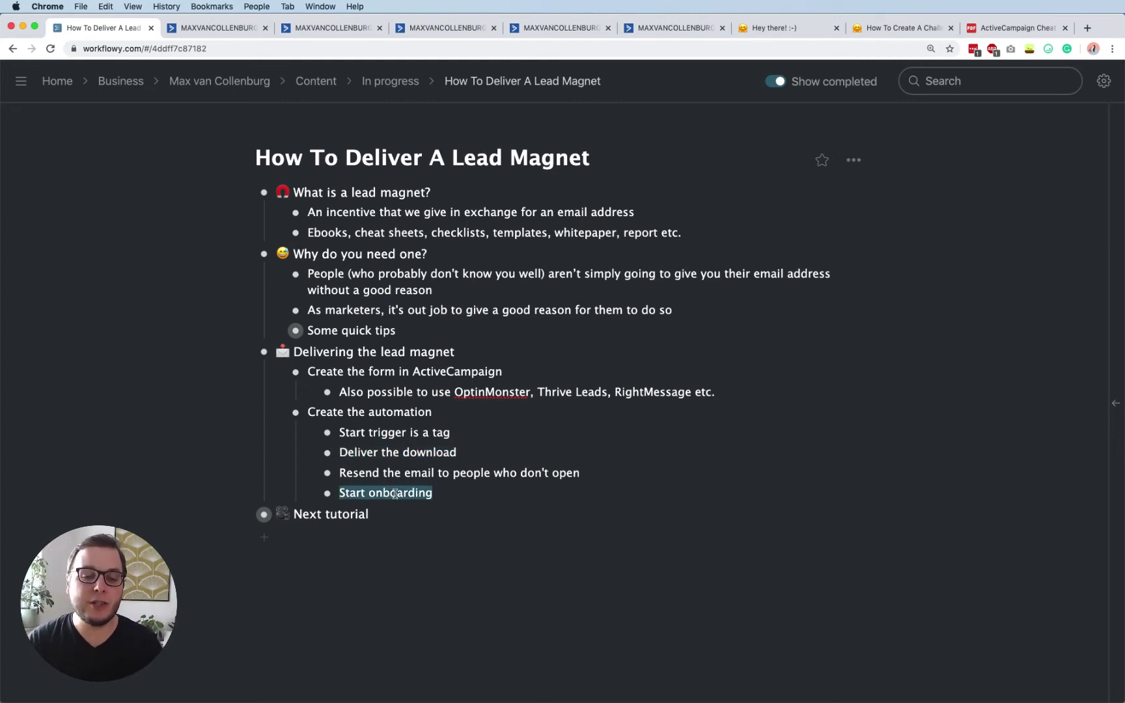
# Switch to the ActiveCampaign forms page and start a new form named "Download: ActiveCampaign Cheat Sheet".
pyautogui.click(213, 29)
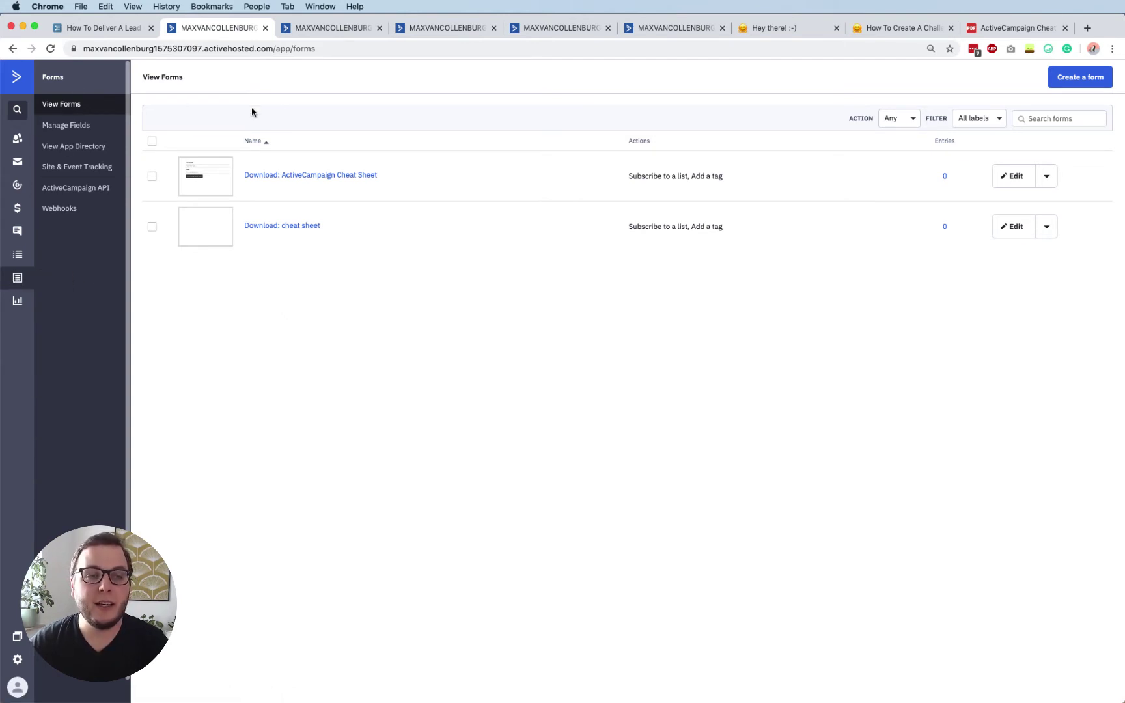
pyautogui.click(1071, 79)
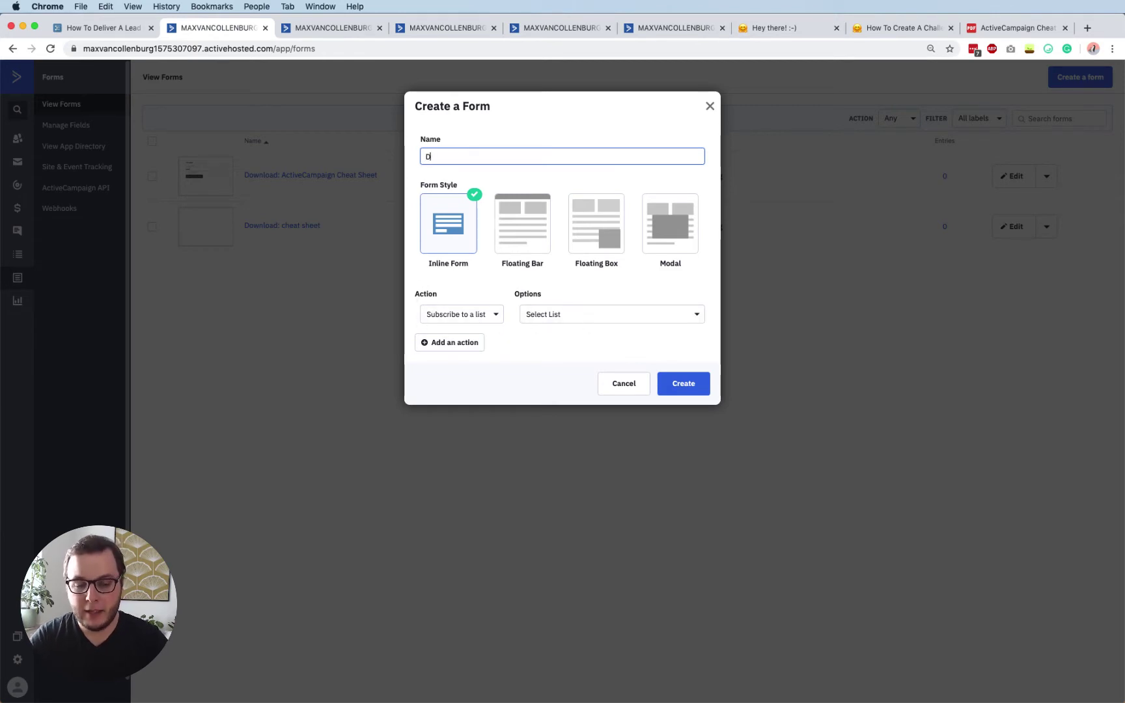
pyautogui.write(': ActiveCampaign Cheat Sheet')
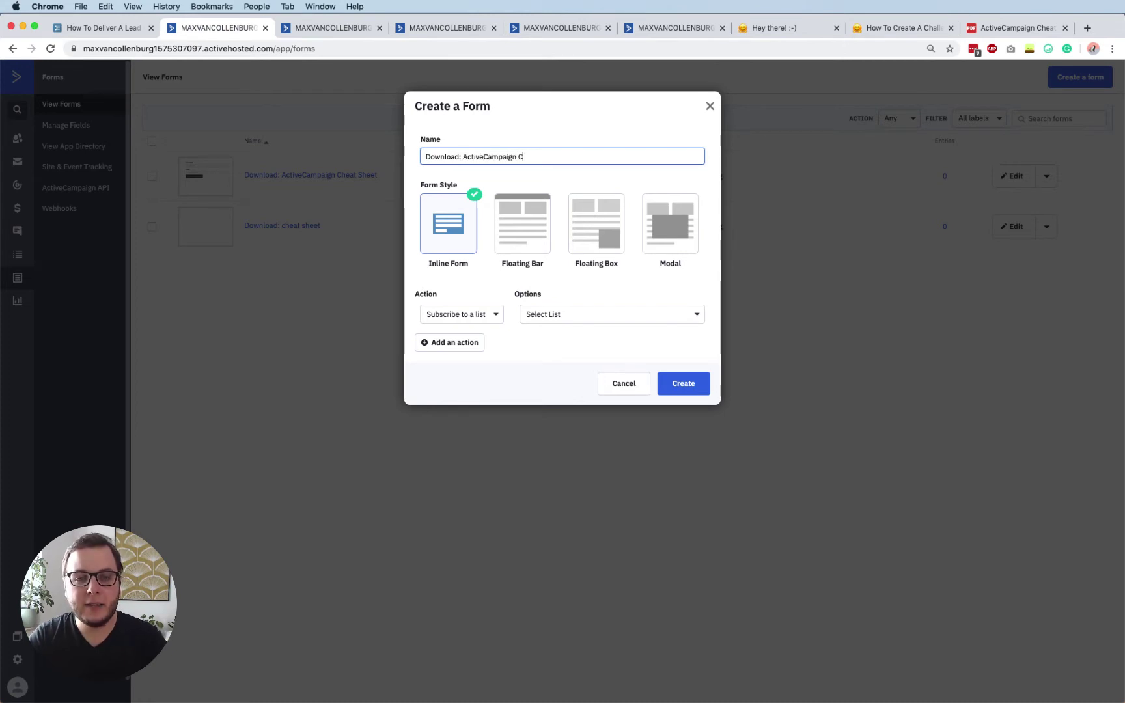
# Switch to the ActiveCampaign Cheat Sheet PDF in Google Drive and skim through its pages.
pyautogui.click(1042, 28)
pyautogui.scroll(-8, 660, 339)
pyautogui.scroll(-10, 660, 339)
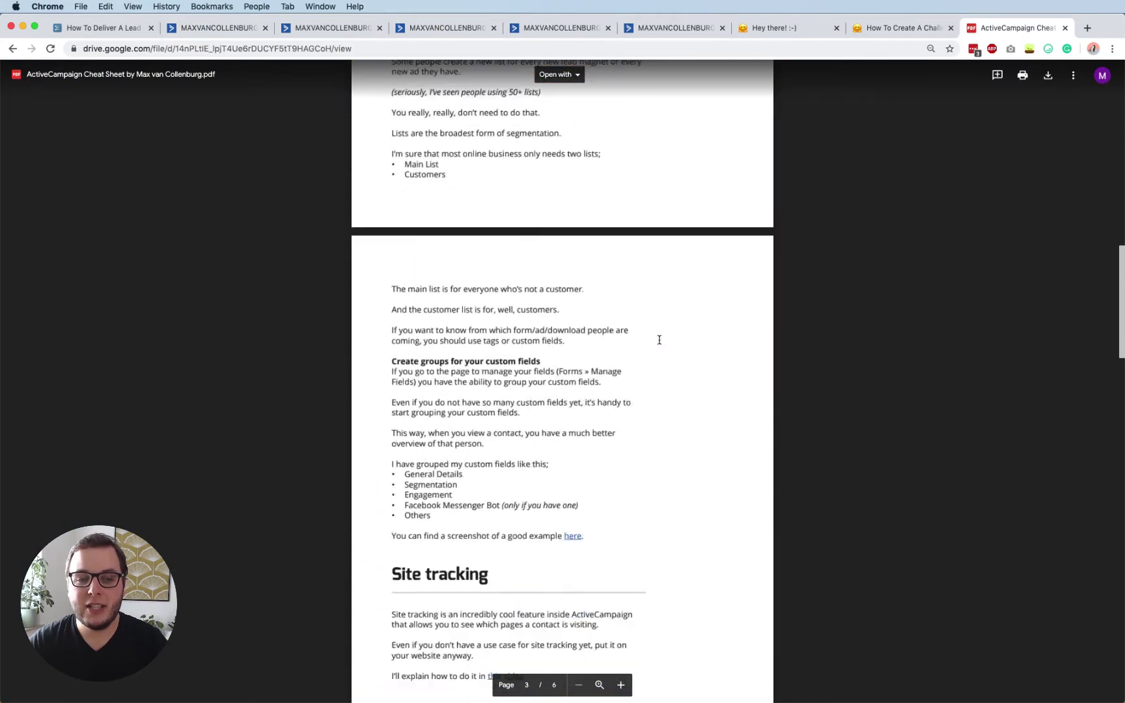
pyautogui.scroll(20, 659, 339)
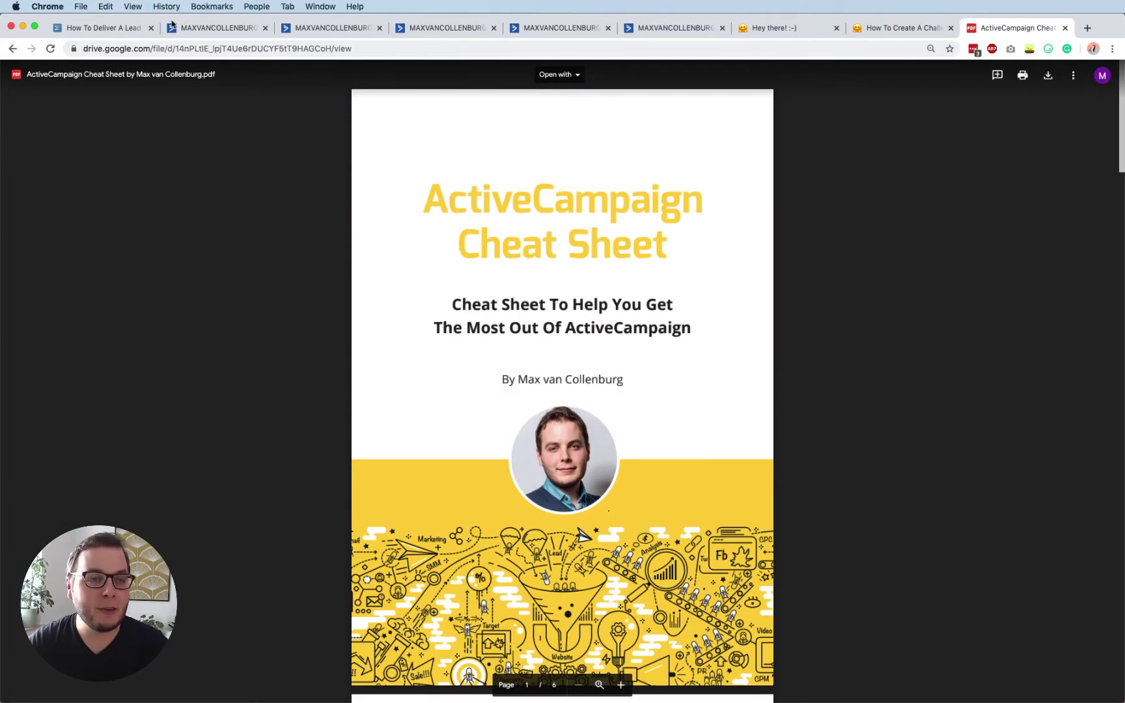
# Back in ActiveCampaign, complete the form name as "Download: ActiveCampaign Cheat Sheet - II" and set its subscription list to Main List.
pyautogui.click(215, 27)
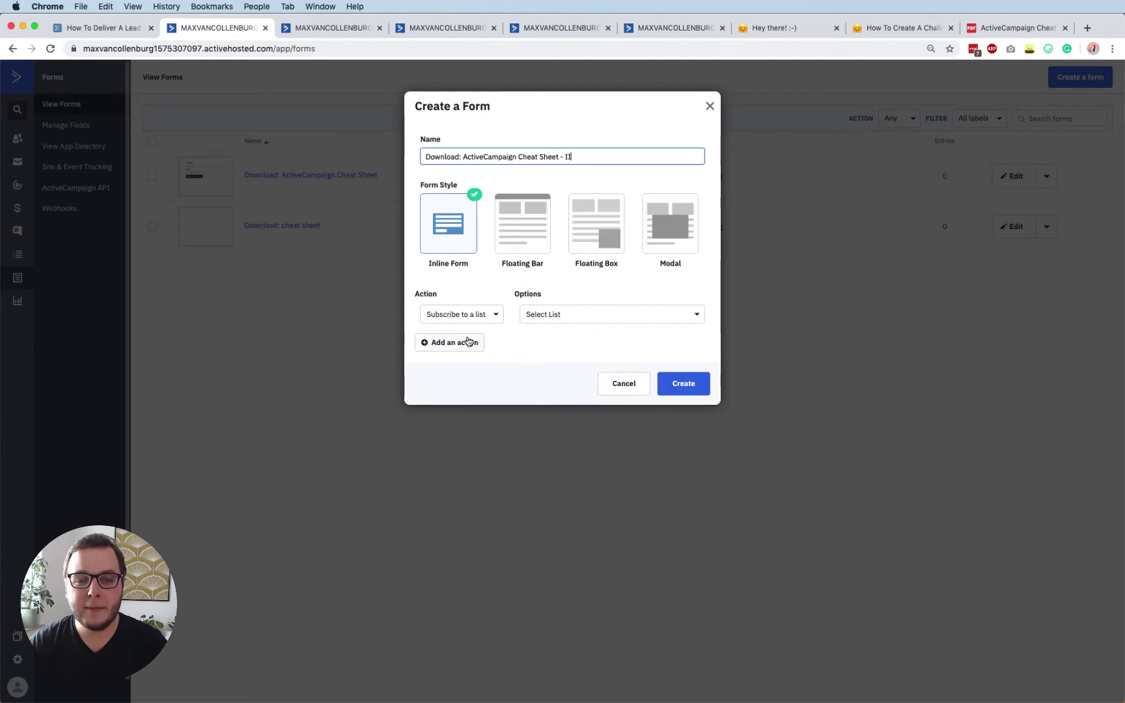
pyautogui.click(545, 317)
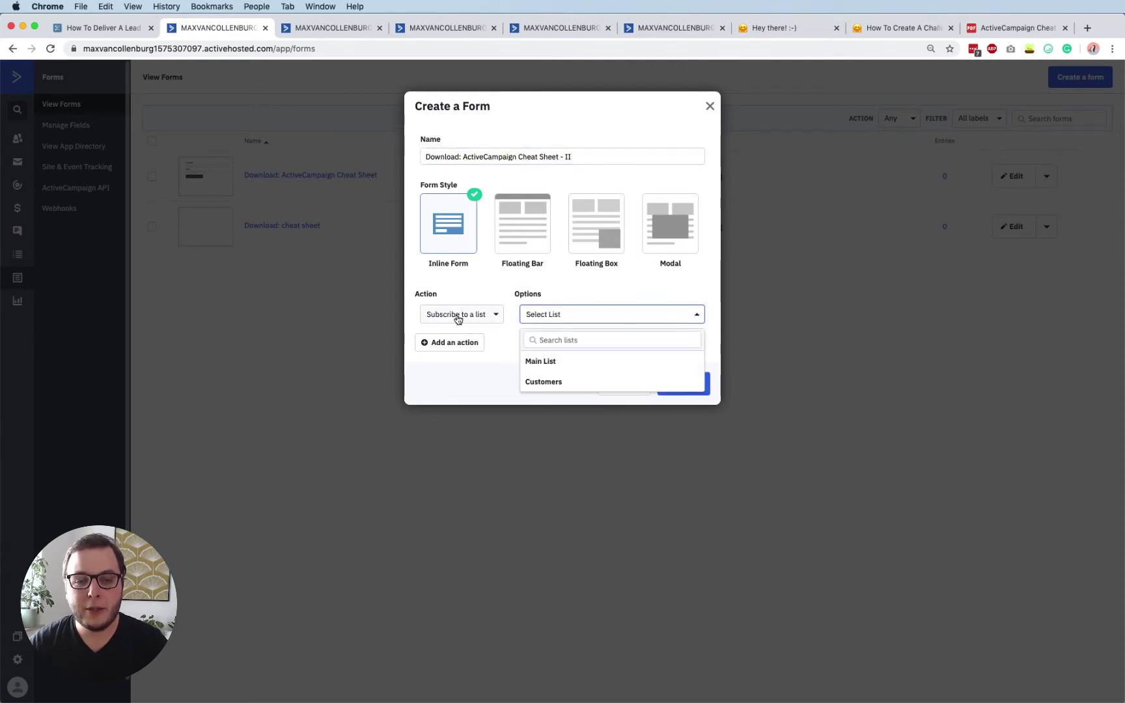
pyautogui.click(554, 365)
pyautogui.click(555, 312)
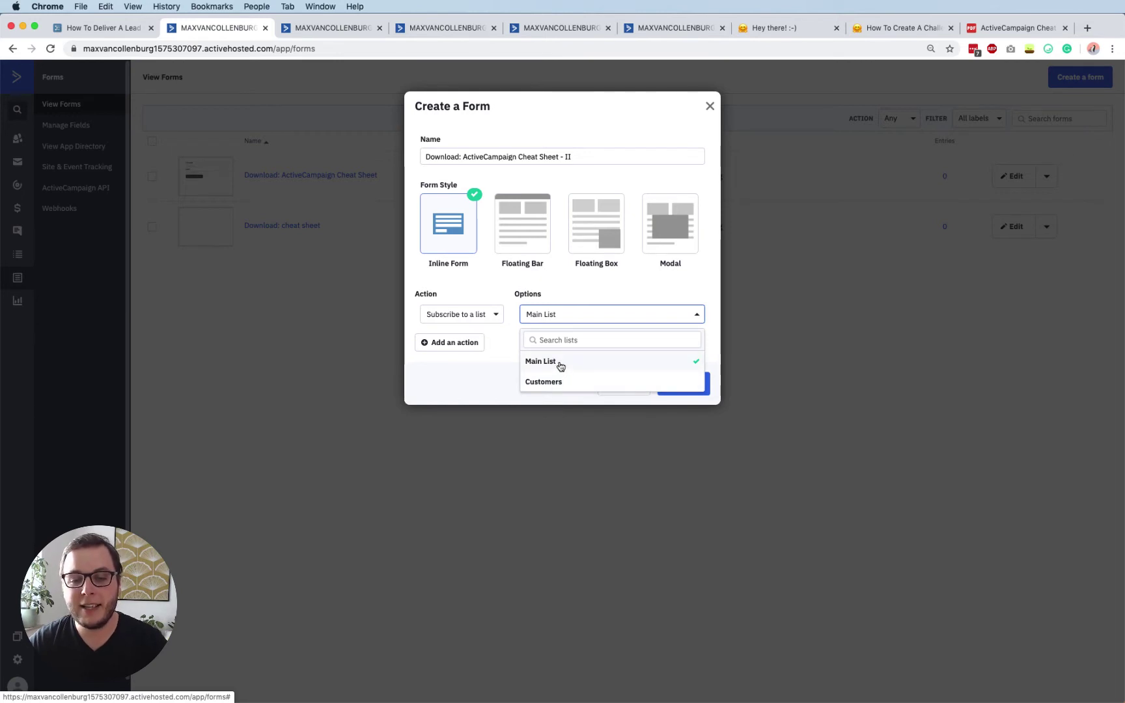
pyautogui.click(472, 384)
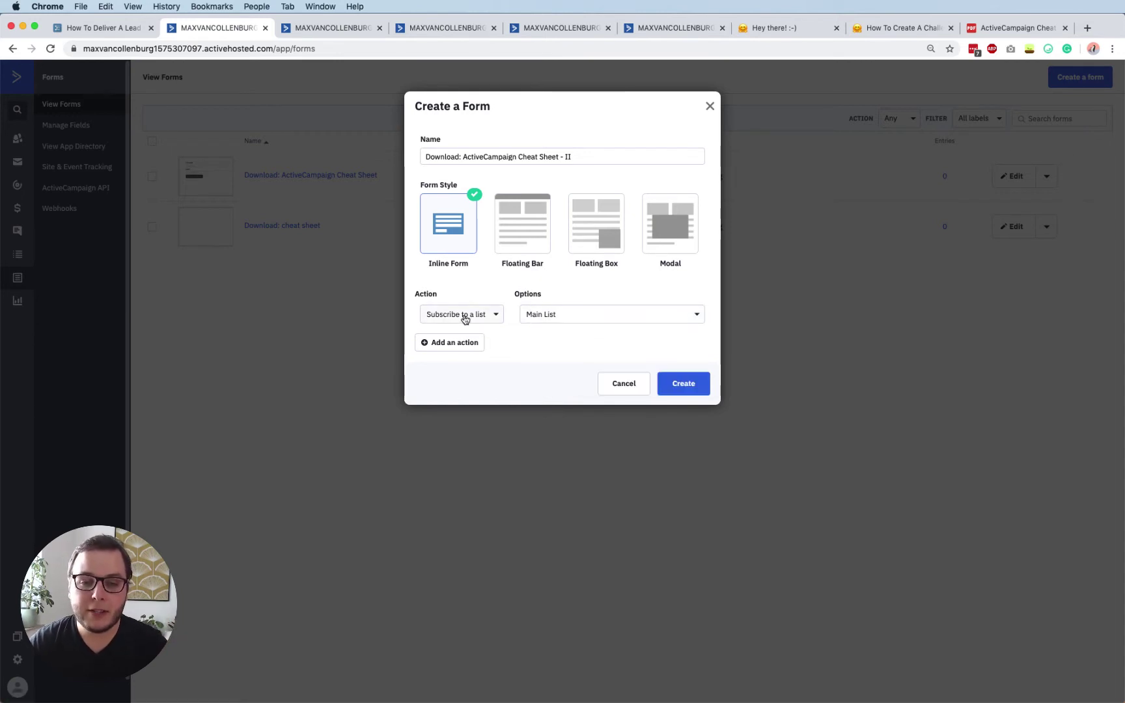
# Add a second form action that adds the tag "[Event] Requested: activecampaign cheat sheet".
pyautogui.click(466, 342)
pyautogui.click(462, 341)
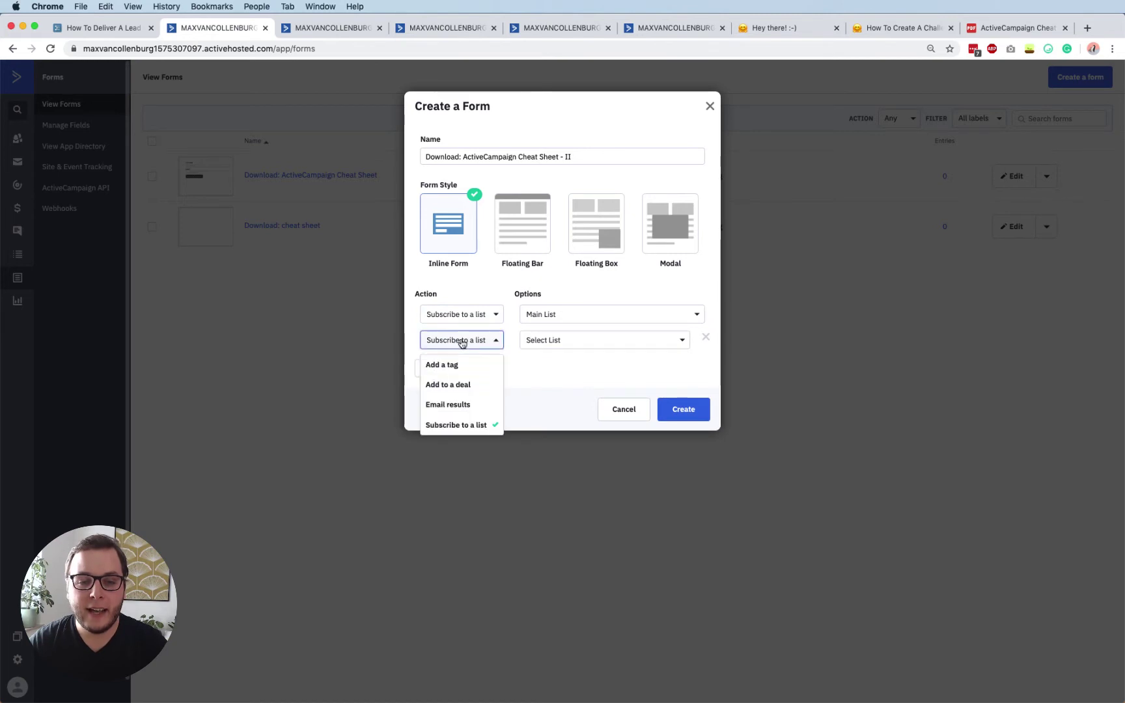
pyautogui.click(453, 365)
pyautogui.click(532, 342)
pyautogui.write('[Event] Reque')
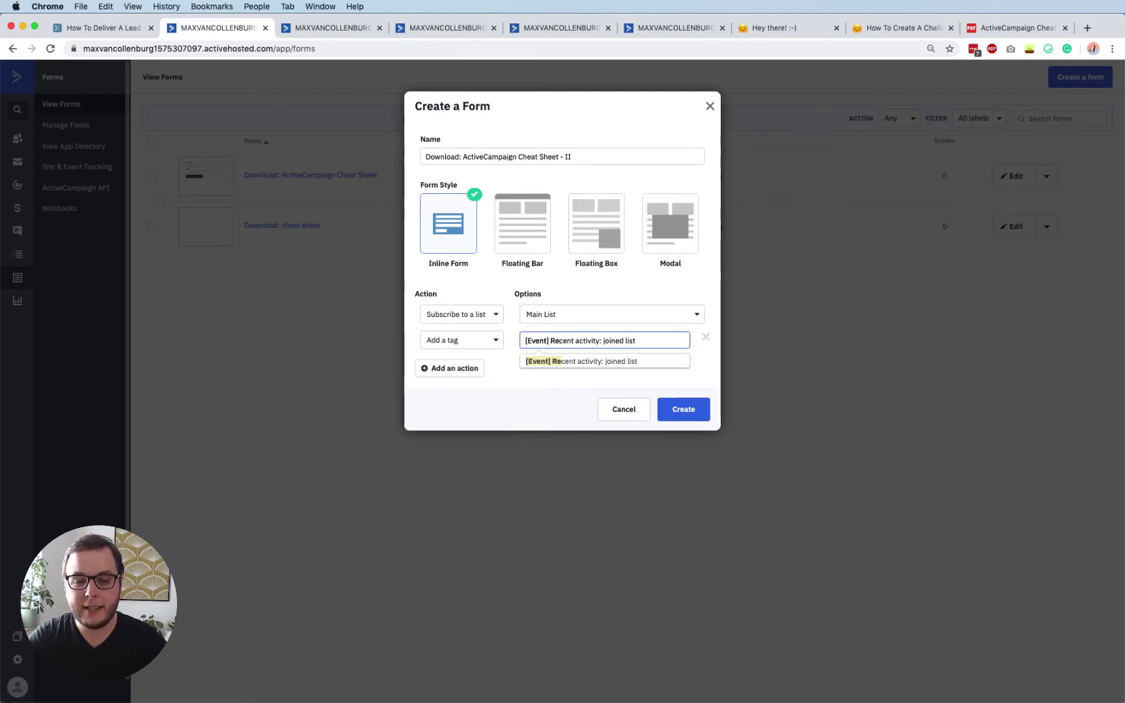
pyautogui.write('sted: ac')
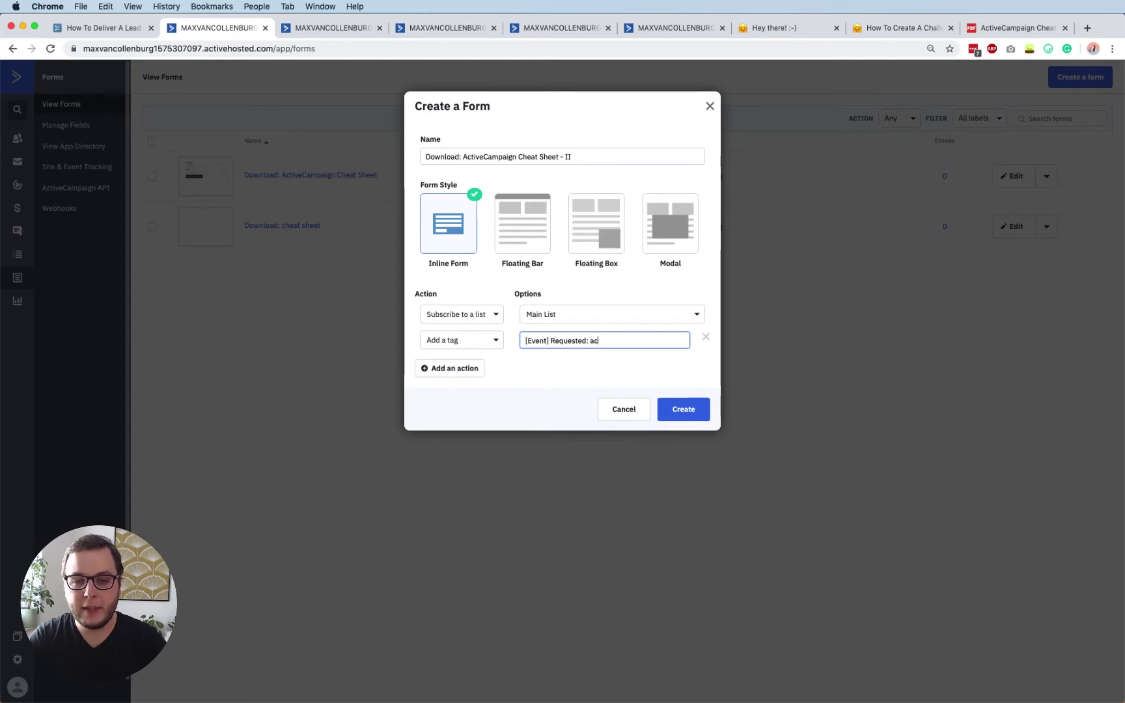
pyautogui.write('tivecampaign cheat sheet')
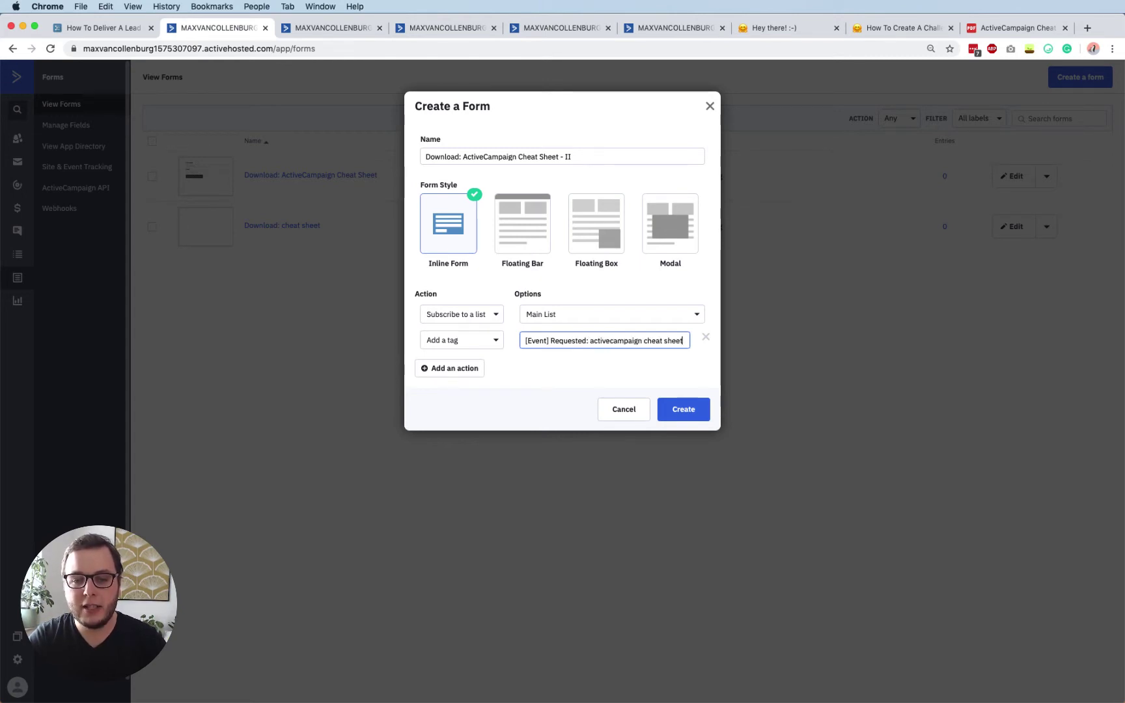
pyautogui.press('super+a')
pyautogui.click(556, 371)
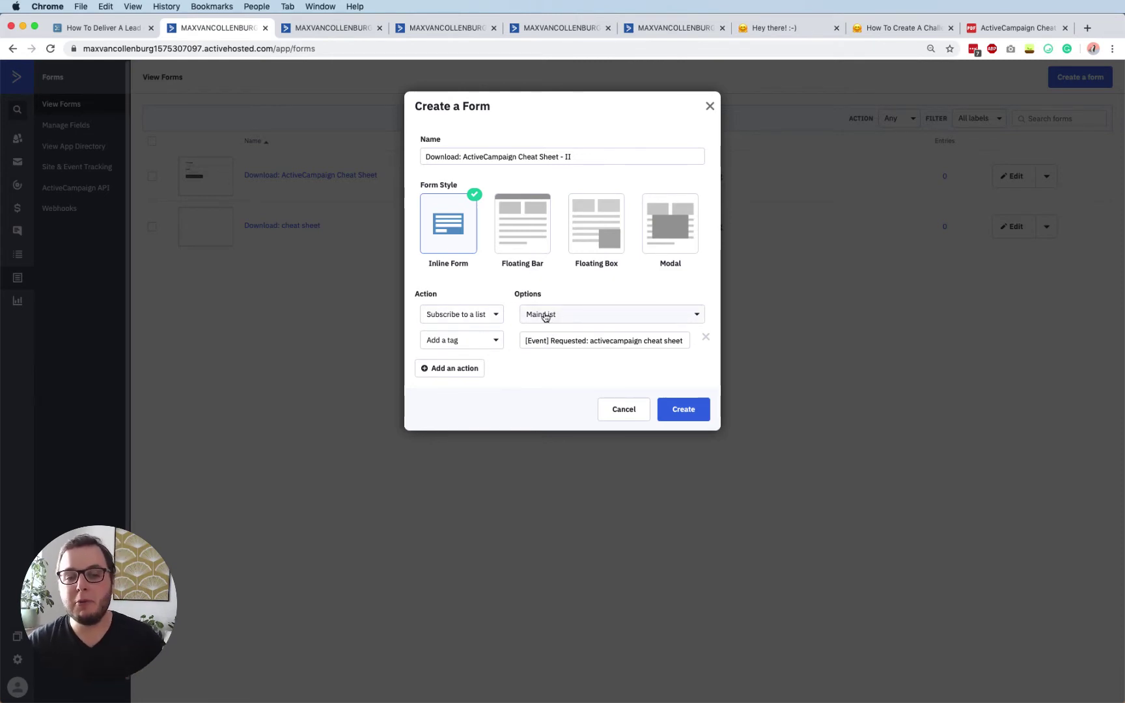
# Review the parts of the requested-cheat-sheet tag and create the form.
pyautogui.click(583, 340)
pyautogui.moveTo(549, 338); pyautogui.dragTo(497, 343)
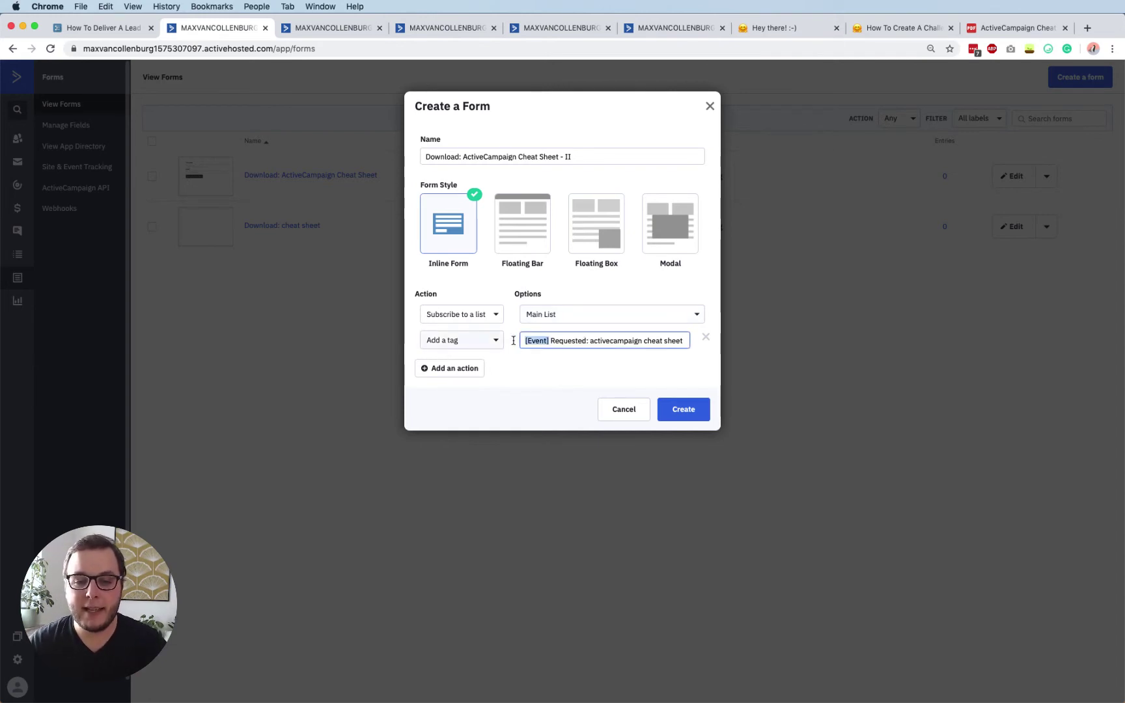
pyautogui.doubleClick(560, 340)
pyautogui.moveTo(618, 345); pyautogui.dragTo(695, 345)
pyautogui.tripleClick(677, 341)
pyautogui.click(684, 410)
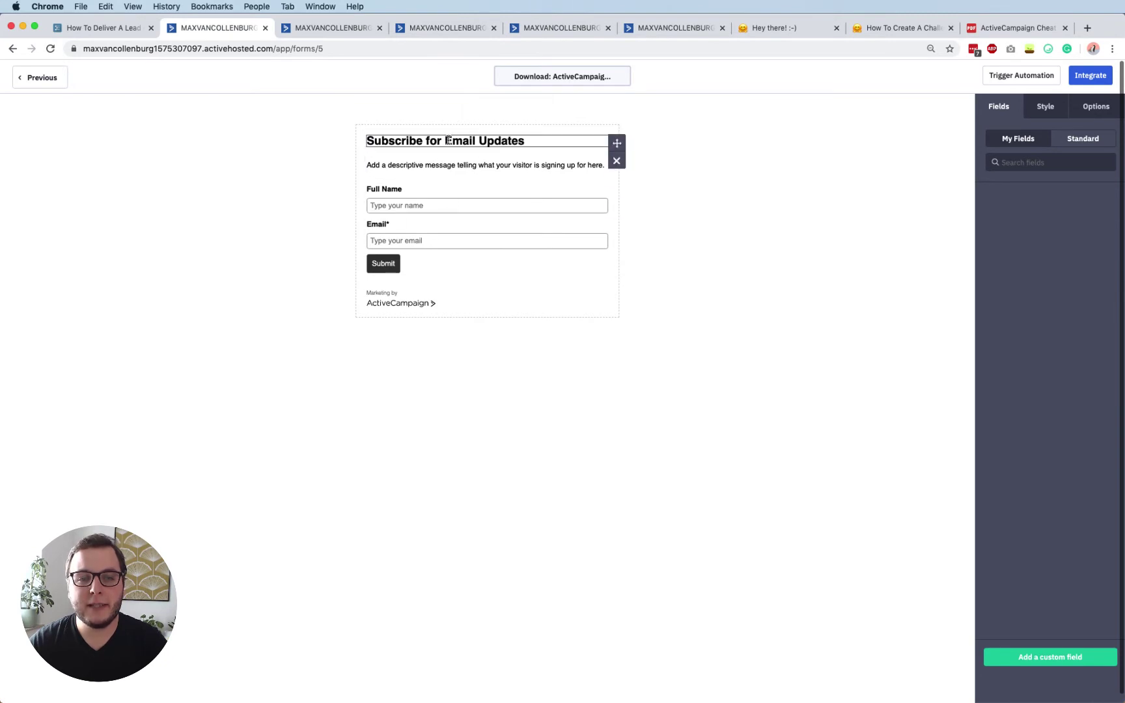
# Remove the form's heading and descriptive message, and turn off the AC Branding.
pyautogui.click(618, 167)
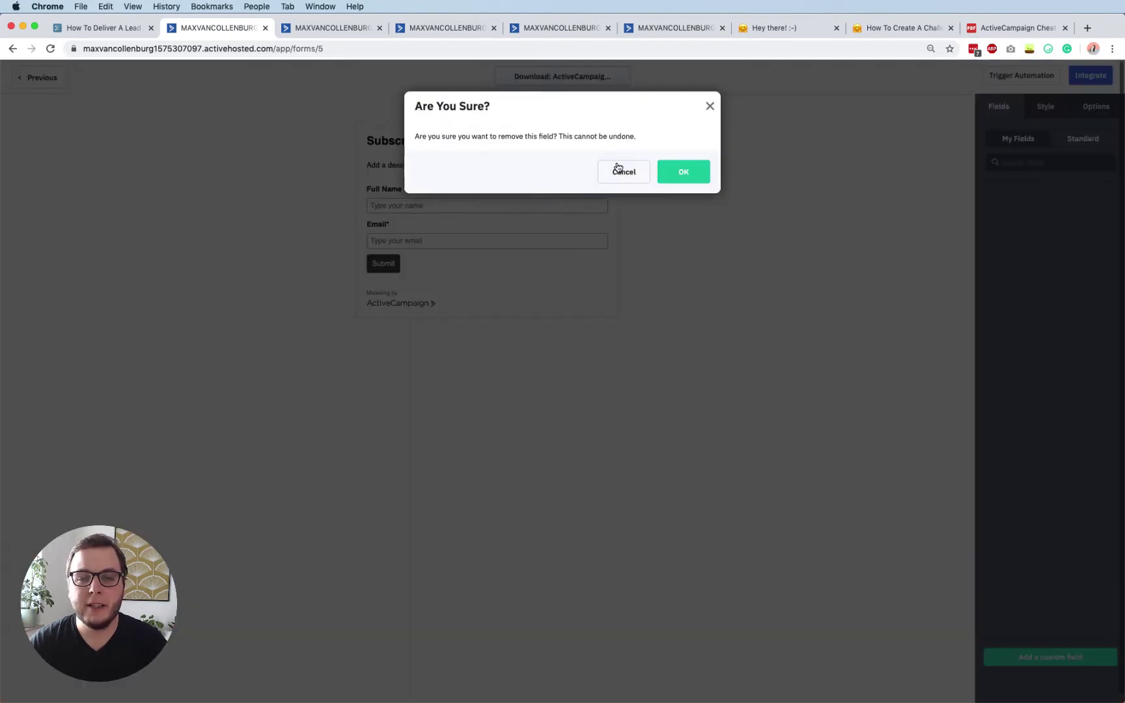
pyautogui.click(684, 171)
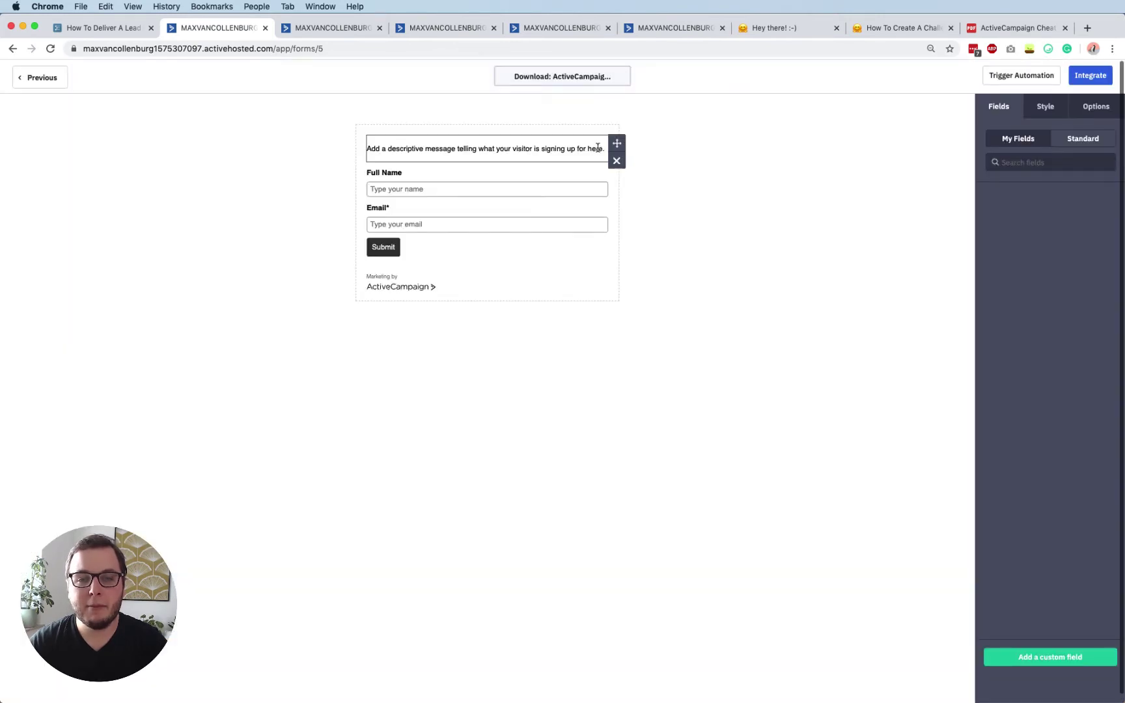
pyautogui.click(616, 161)
pyautogui.click(683, 172)
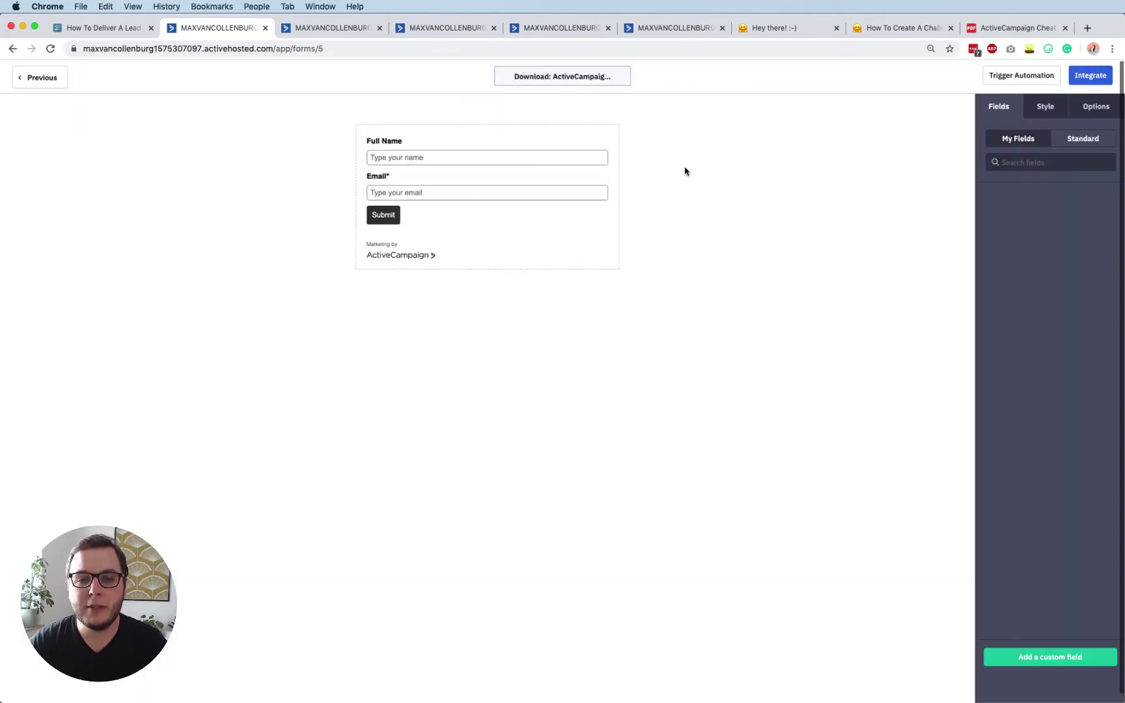
pyautogui.click(1050, 119)
pyautogui.click(1089, 659)
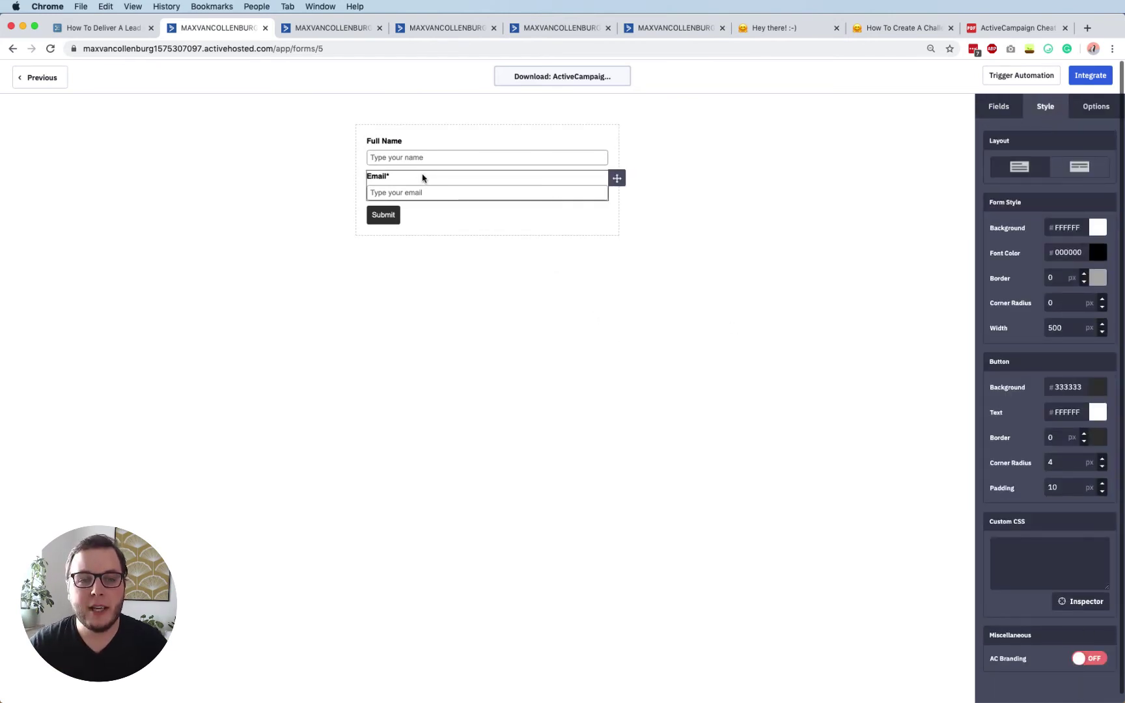
# Change the Full Name field's header to "First name" and its default text to "Your first name".
pyautogui.click(423, 141)
pyautogui.tripleClick(1056, 146)
pyautogui.write('First name')
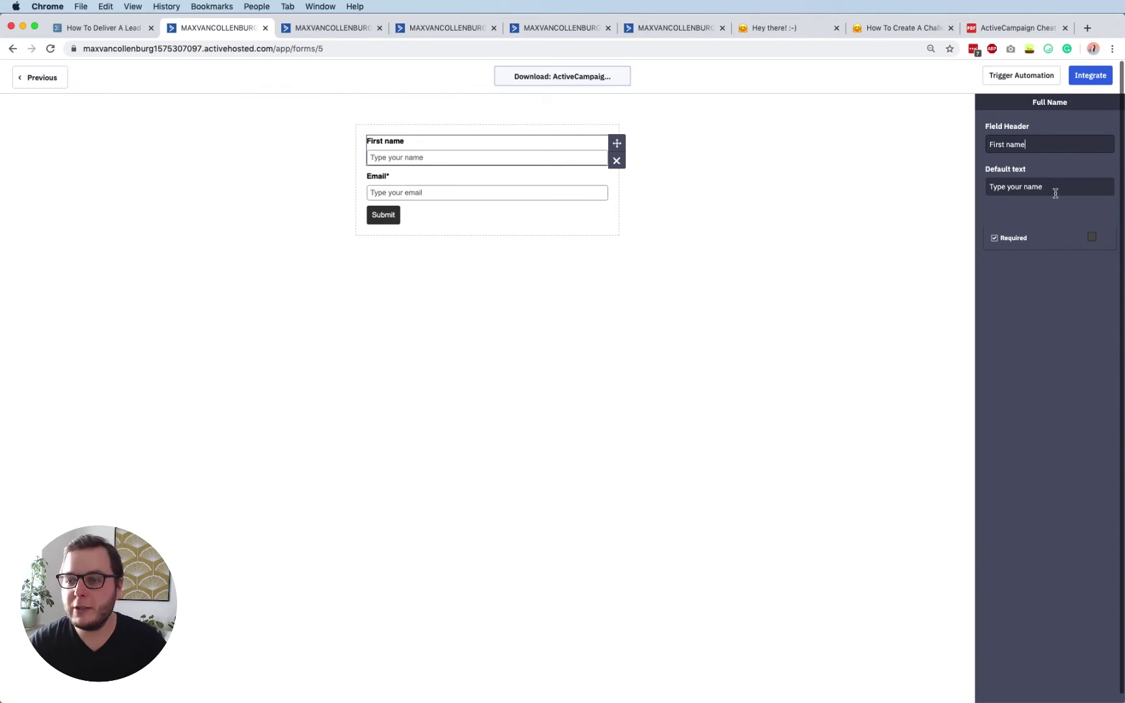
pyautogui.tripleClick(1055, 187)
pyautogui.press('Escape')
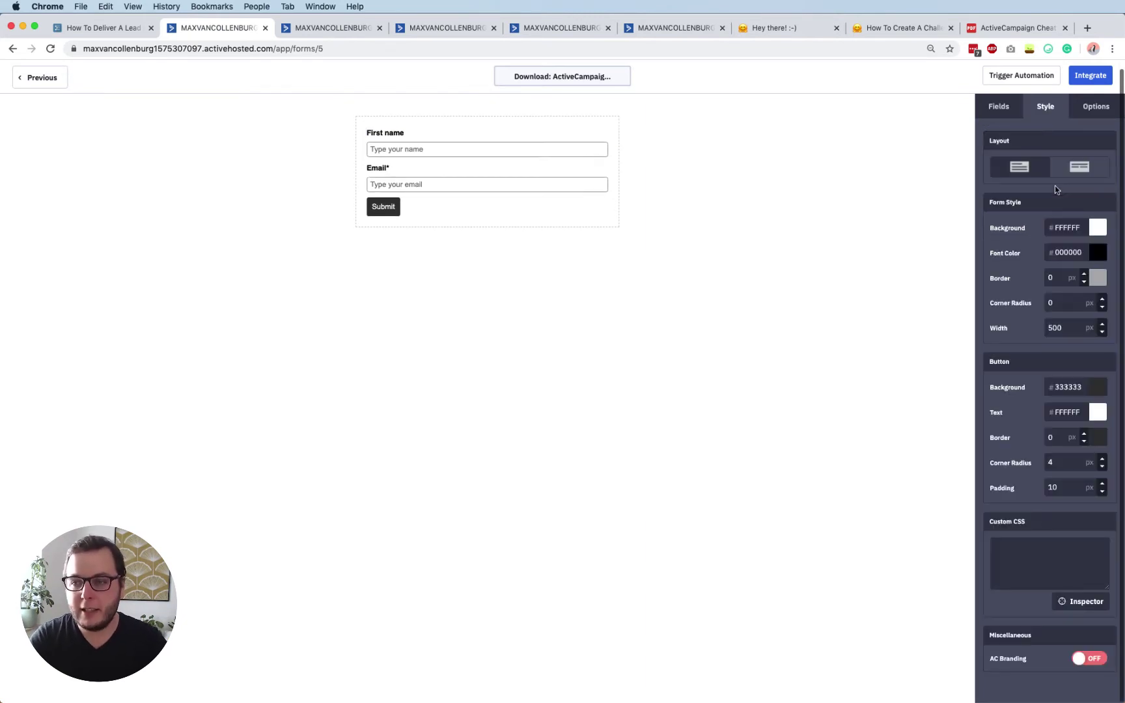
pyautogui.click(422, 148)
pyautogui.tripleClick(1028, 188)
pyautogui.write('Your first name')
pyautogui.press('Escape')
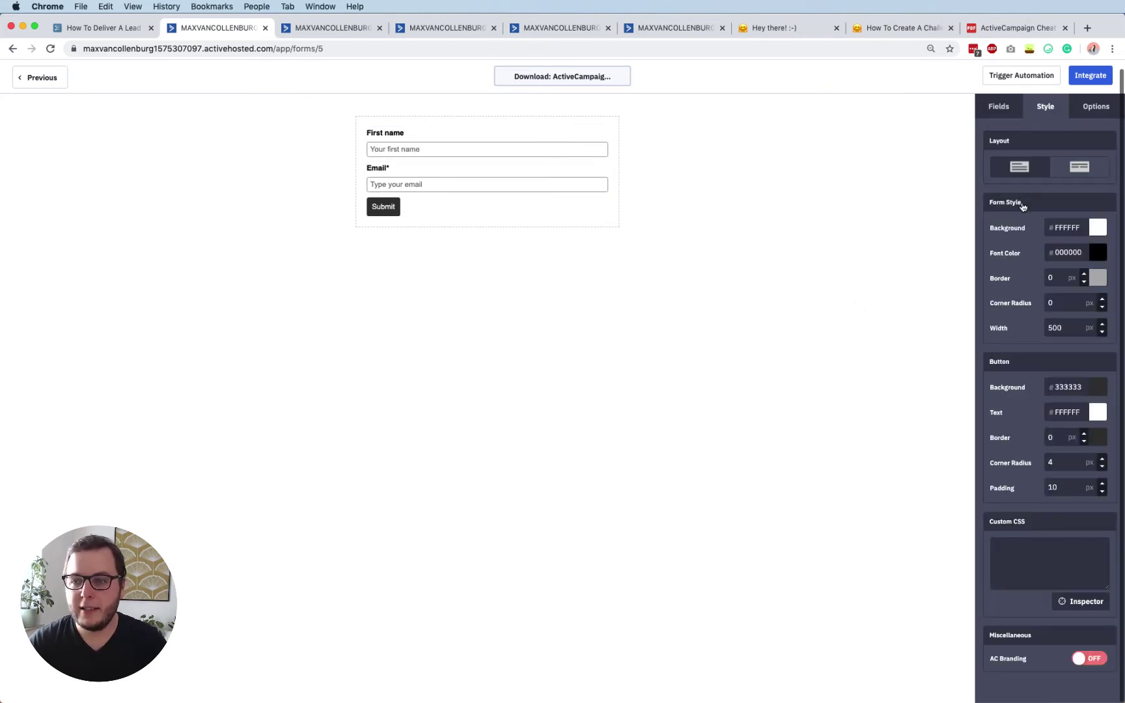
# Set the Email field's default text to "Your email address".
pyautogui.click(511, 177)
pyautogui.tripleClick(1014, 188)
pyautogui.write('Your email address')
pyautogui.click(553, 263)
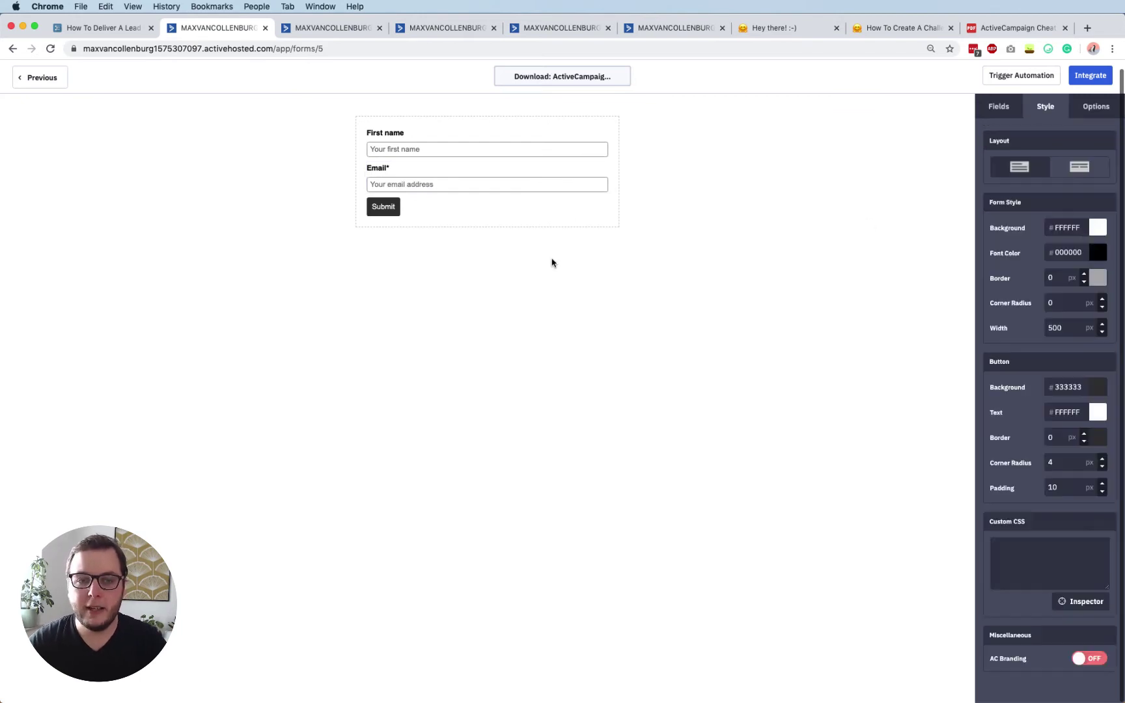
# Relabel the form's submit button as "Send me the cheat sheet".
pyautogui.click(380, 207)
pyautogui.doubleClick(1015, 147)
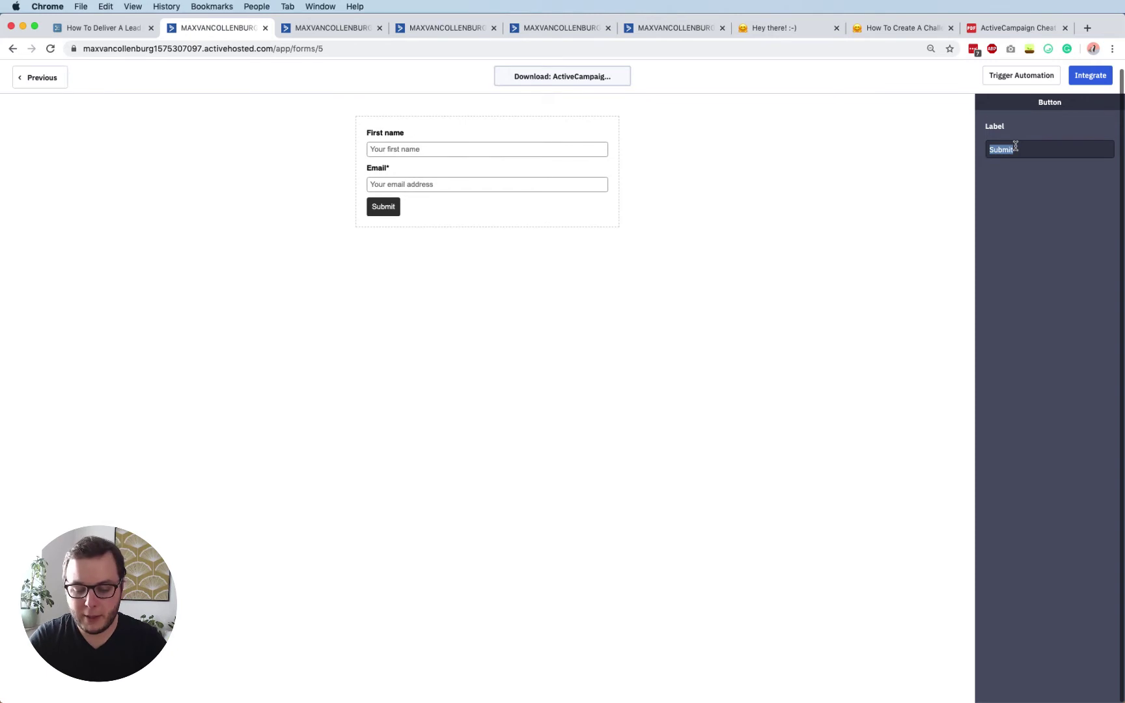
pyautogui.write('Send me the chea')
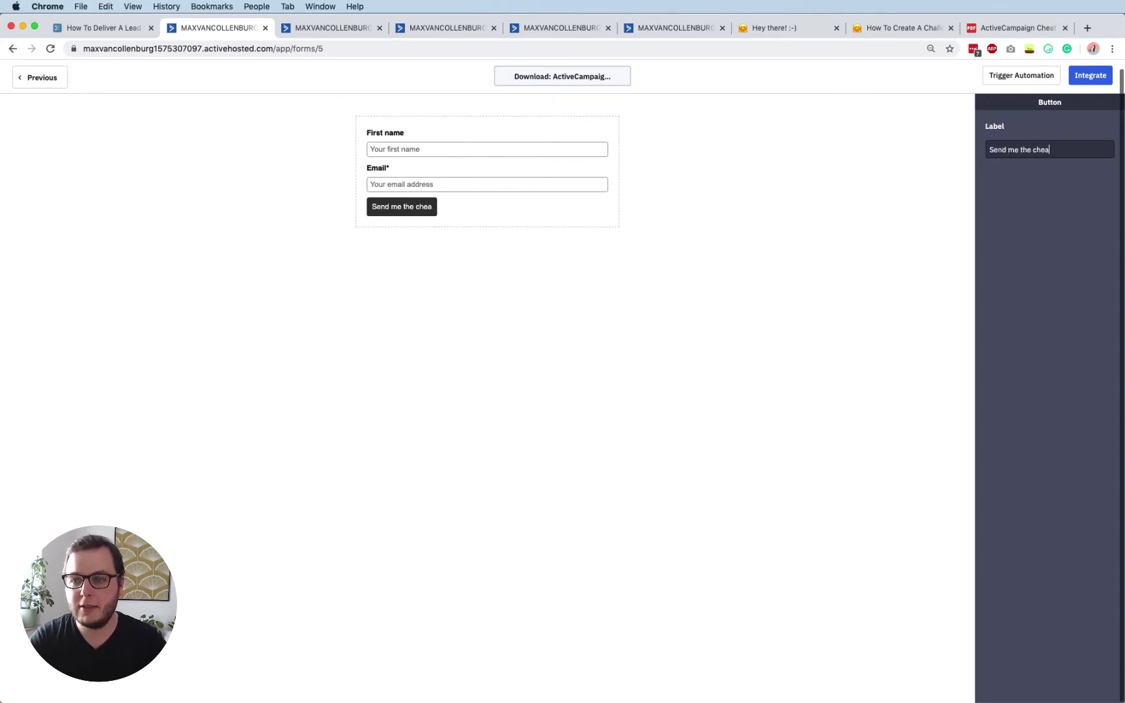
pyautogui.write('t sheet')
pyautogui.click(777, 186)
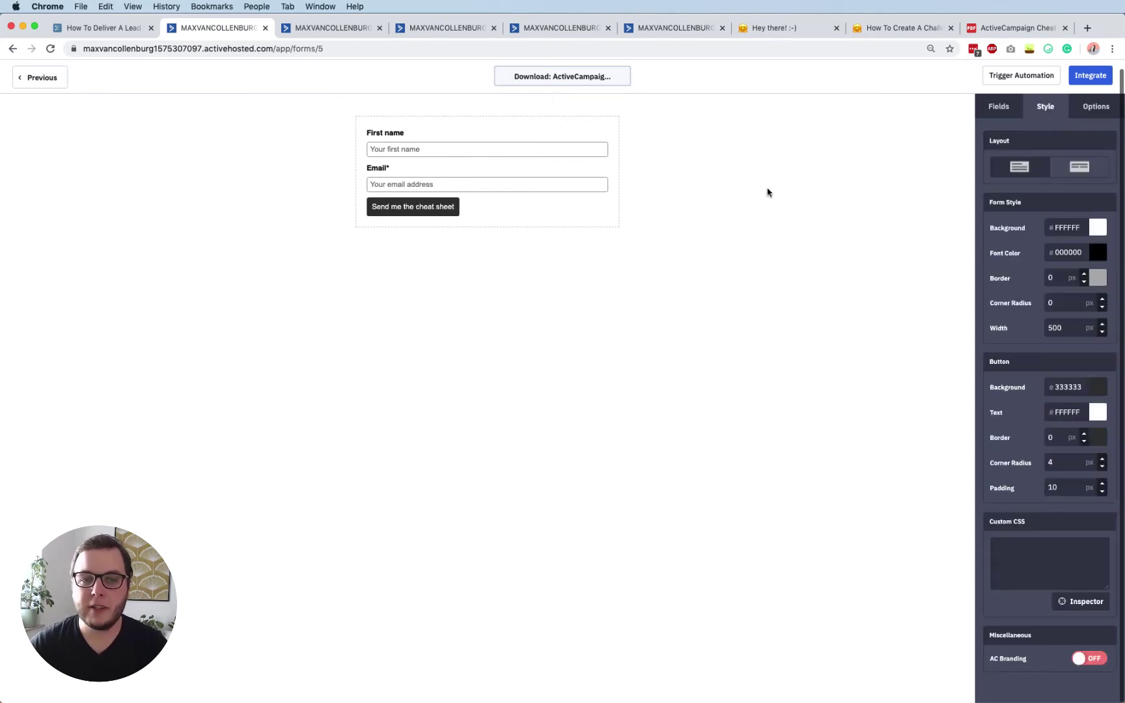
pyautogui.click(444, 206)
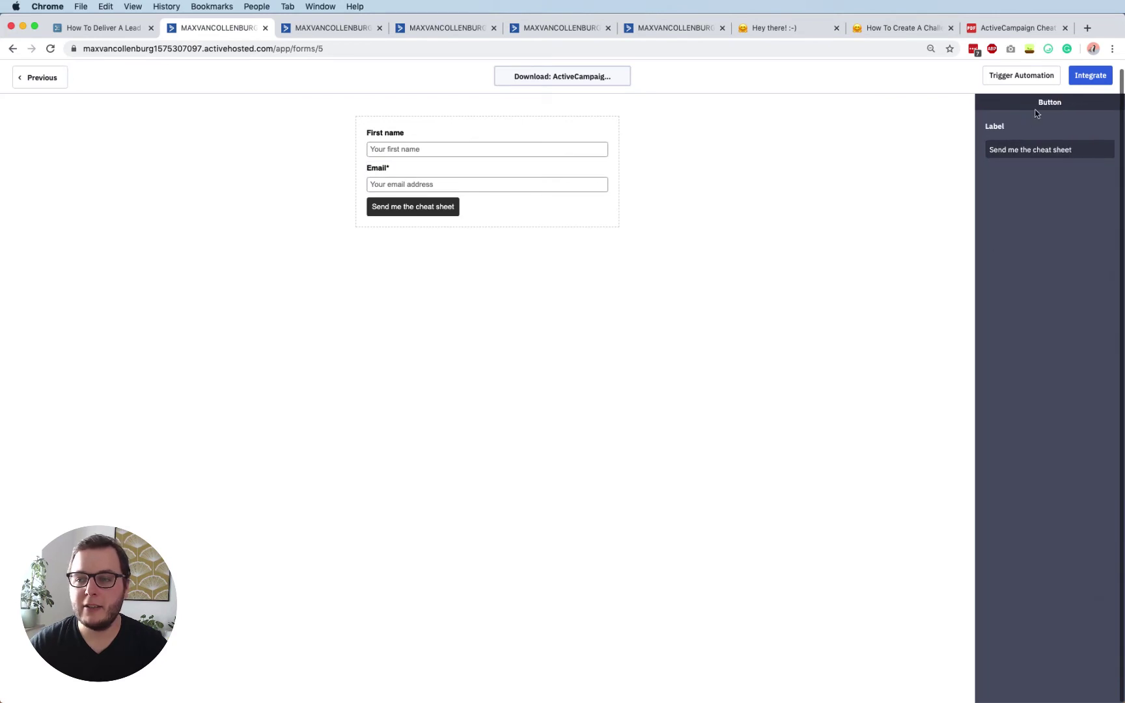
pyautogui.click(822, 290)
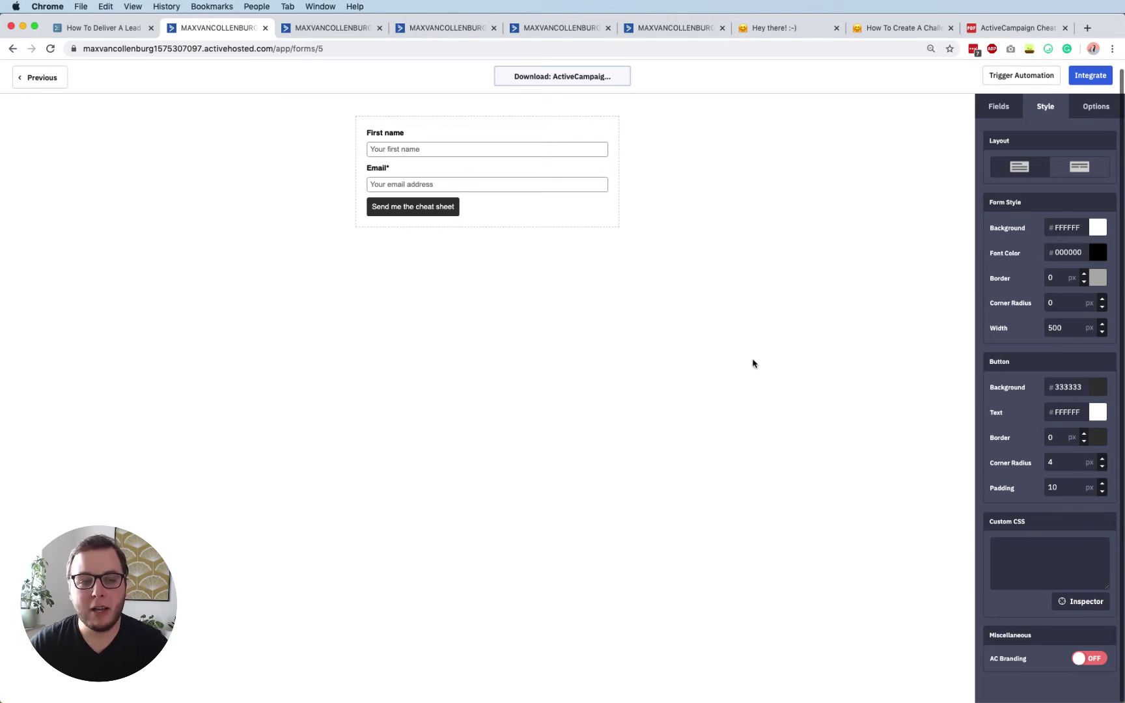
# Examine the published opt-in forms on the cheat sheet download page and in the challenge automation article.
pyautogui.click(759, 31)
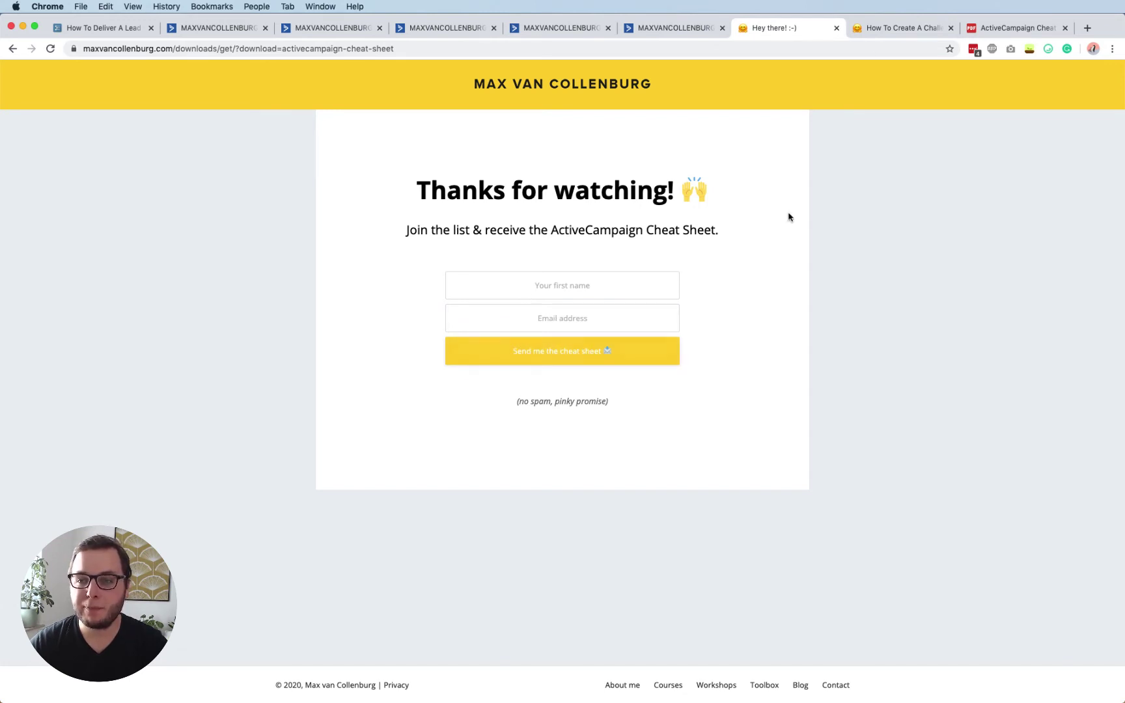
pyautogui.click(878, 34)
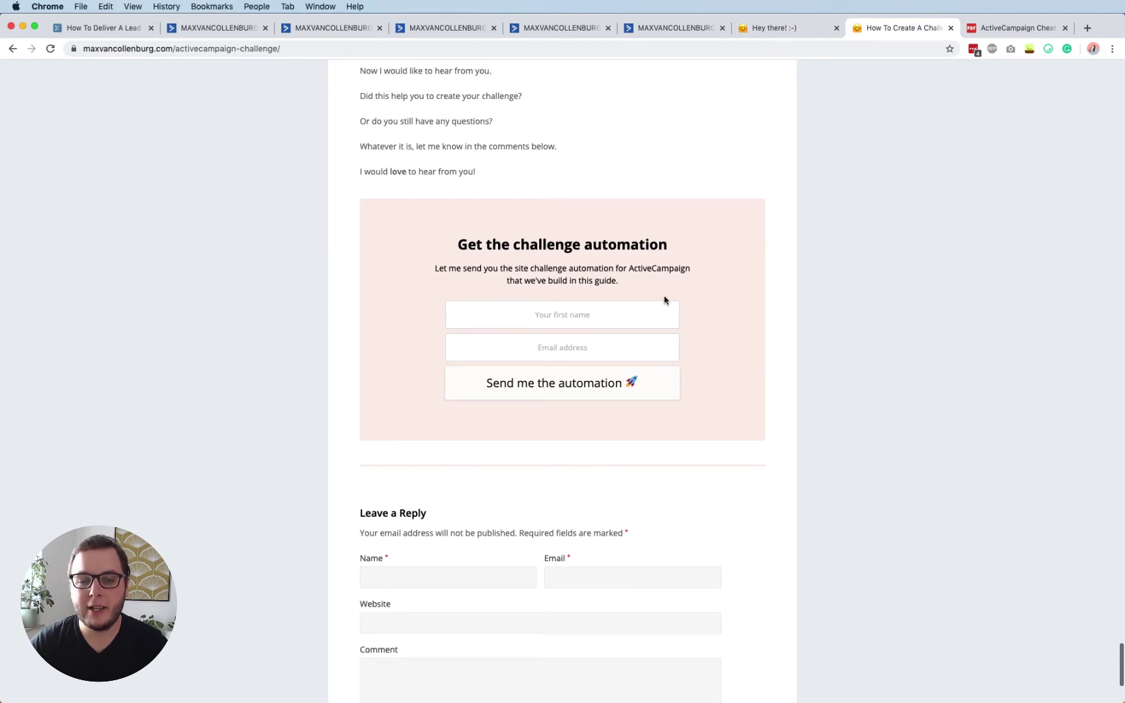
pyautogui.scroll(10, 664, 299)
pyautogui.scroll(-8, 664, 300)
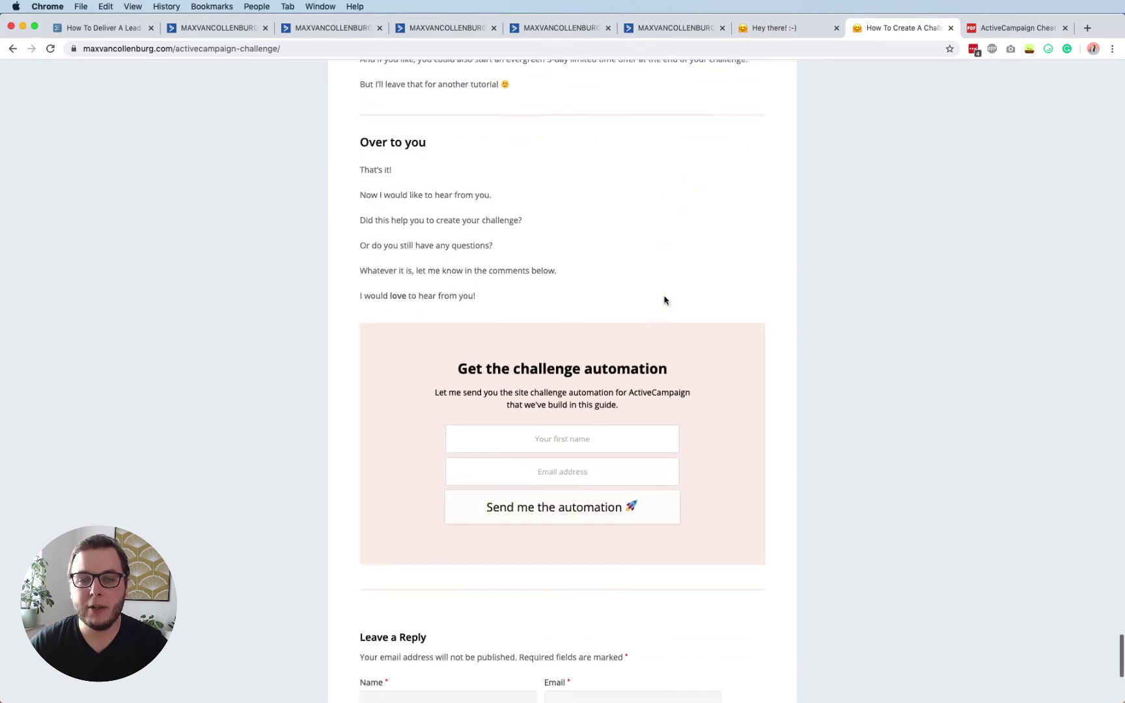
pyautogui.scroll(-2, 664, 300)
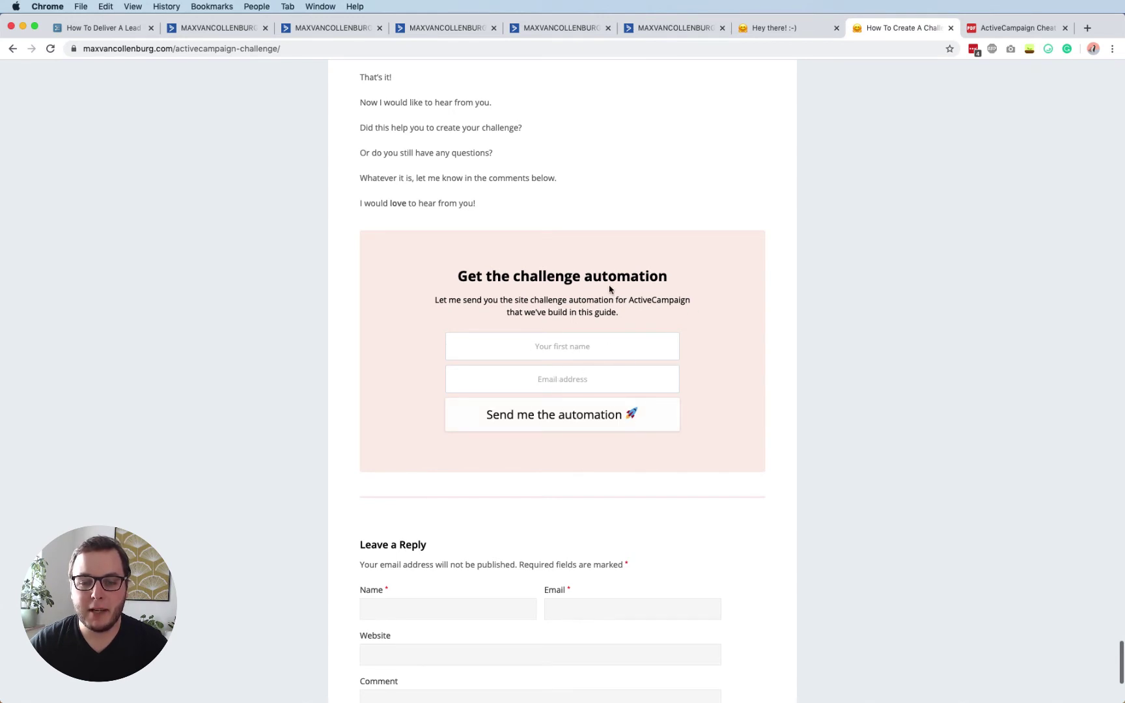
pyautogui.scroll(-4, 735, 239)
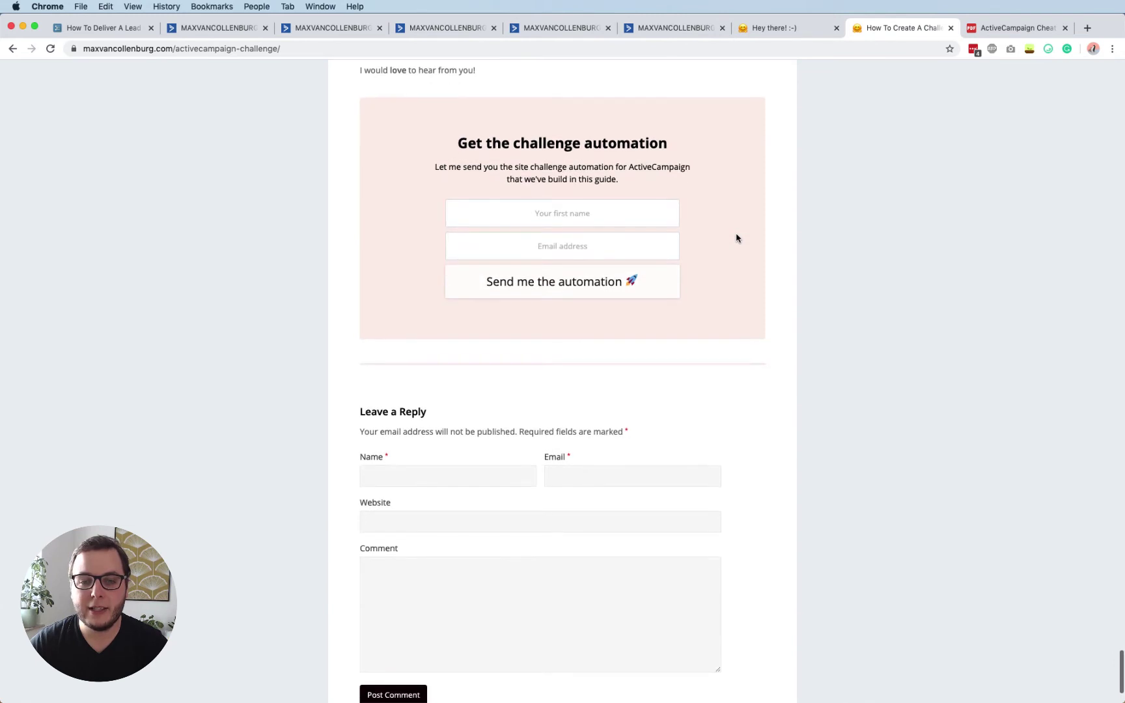
pyautogui.click(800, 28)
# Back in the ActiveCampaign form editor, go to the form's integration options, then save and exit the form.
pyautogui.click(202, 27)
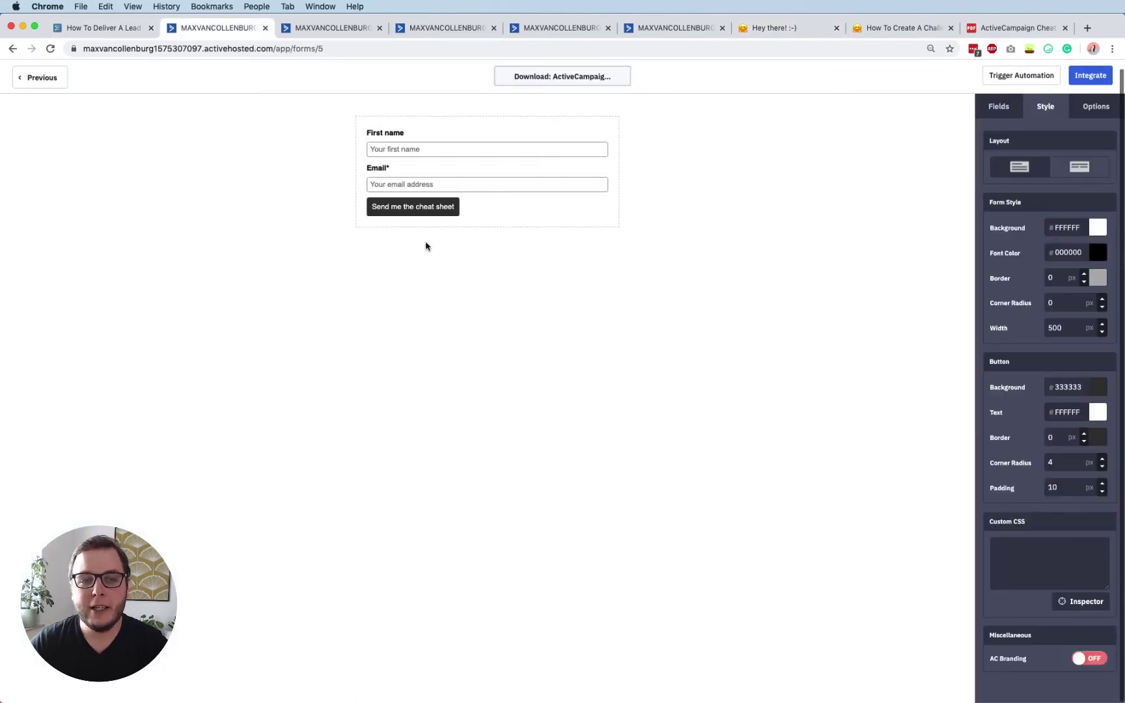
pyautogui.click(1090, 75)
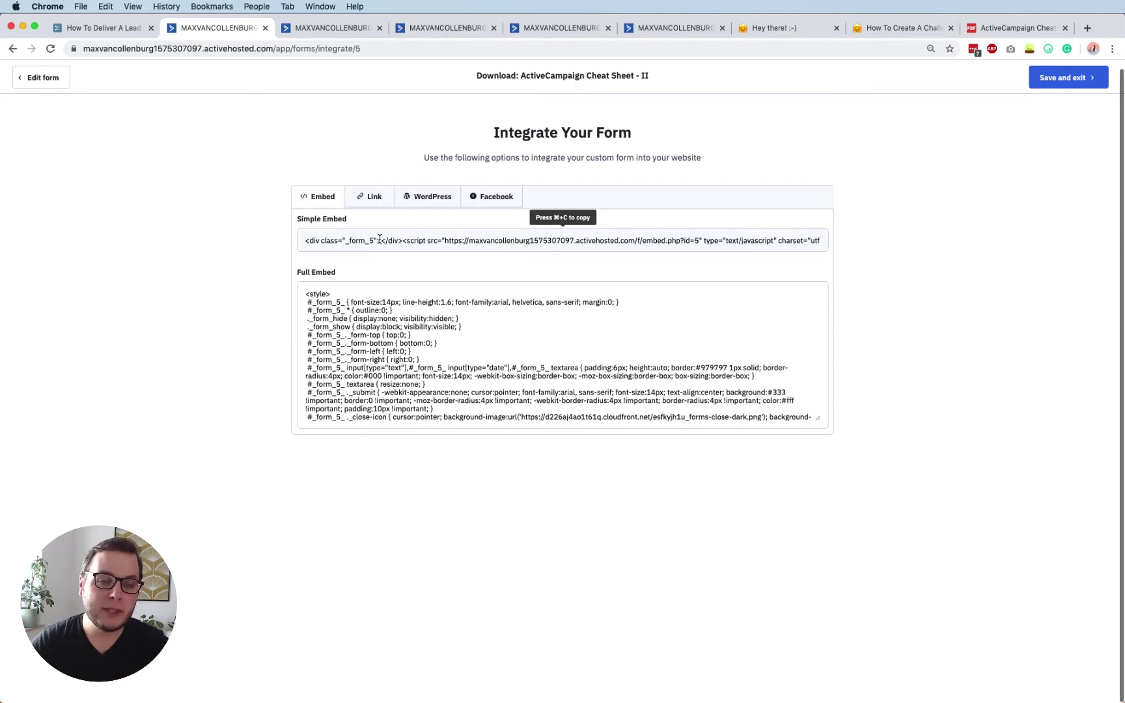
pyautogui.click(1071, 79)
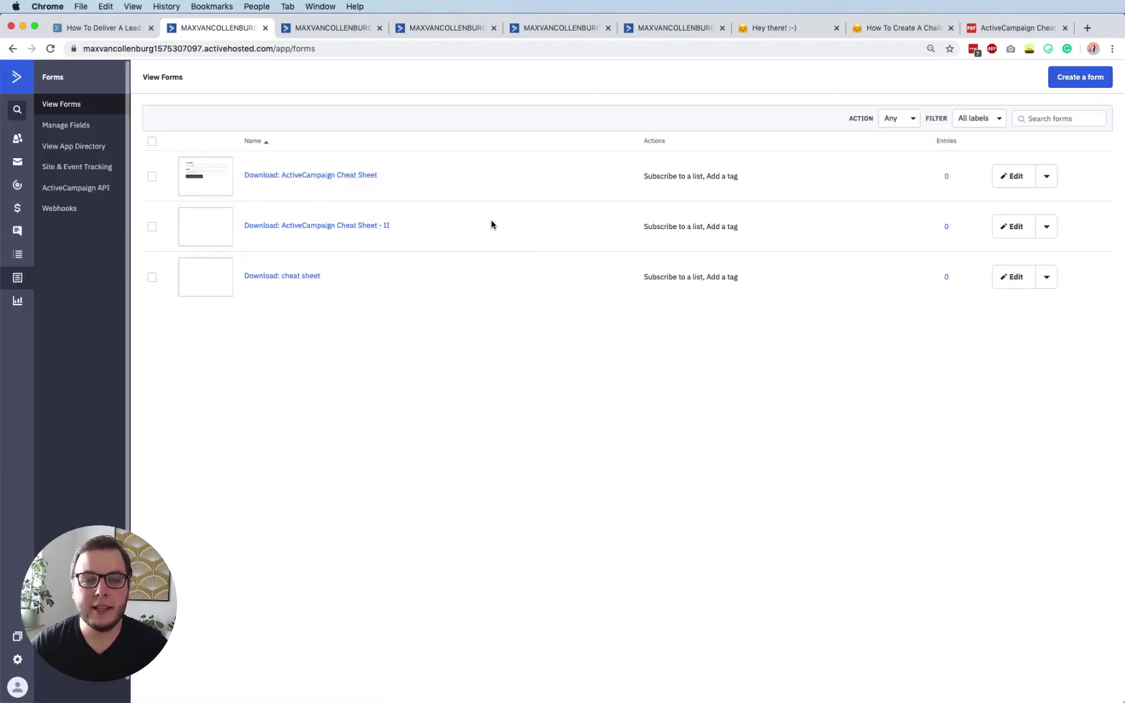
# Switch to the Workflowy outline and review the "Create the automation" item and its start trigger point.
pyautogui.click(127, 28)
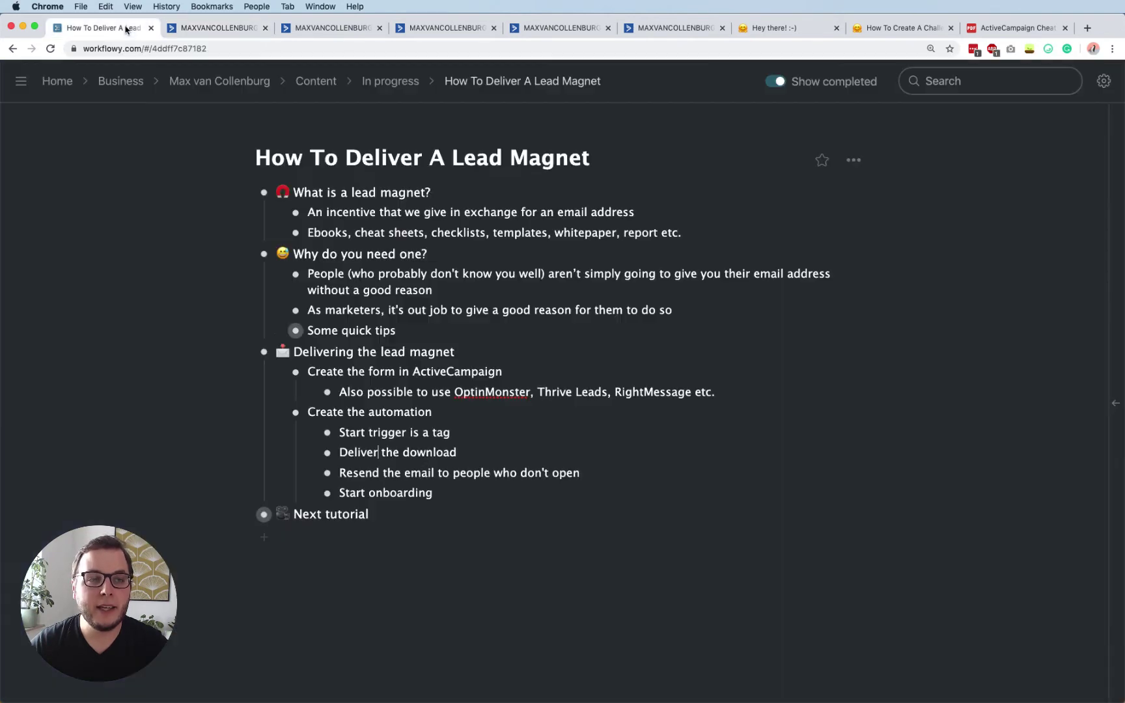
pyautogui.tripleClick(367, 411)
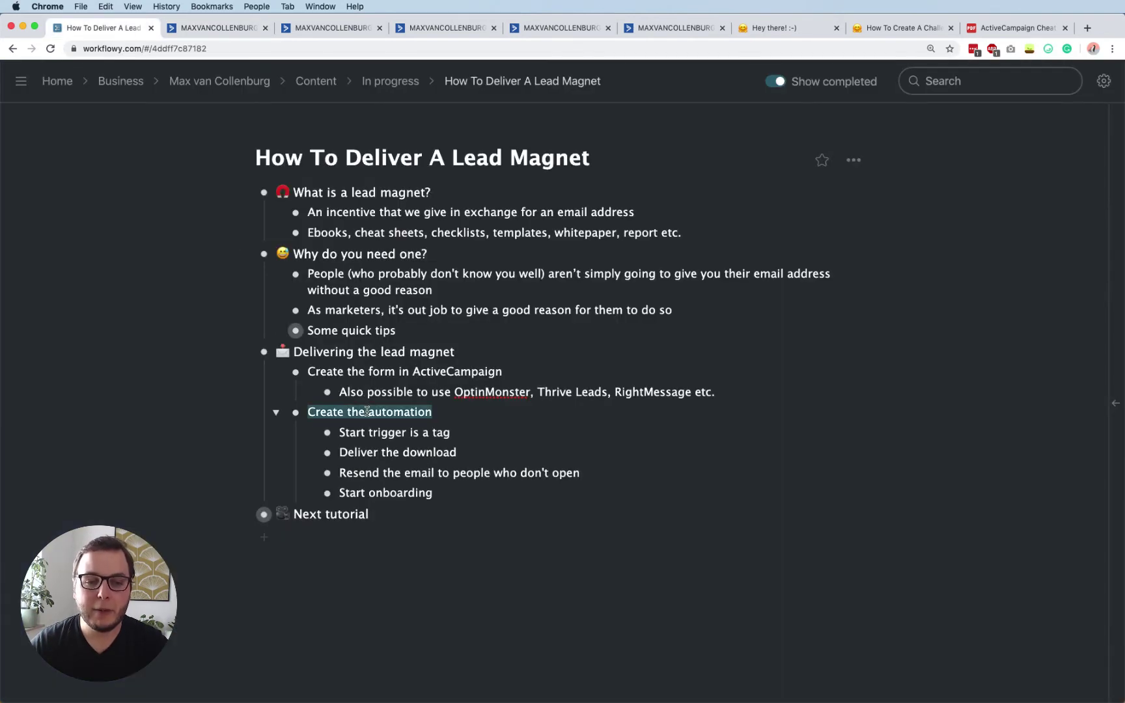
pyautogui.click(367, 412)
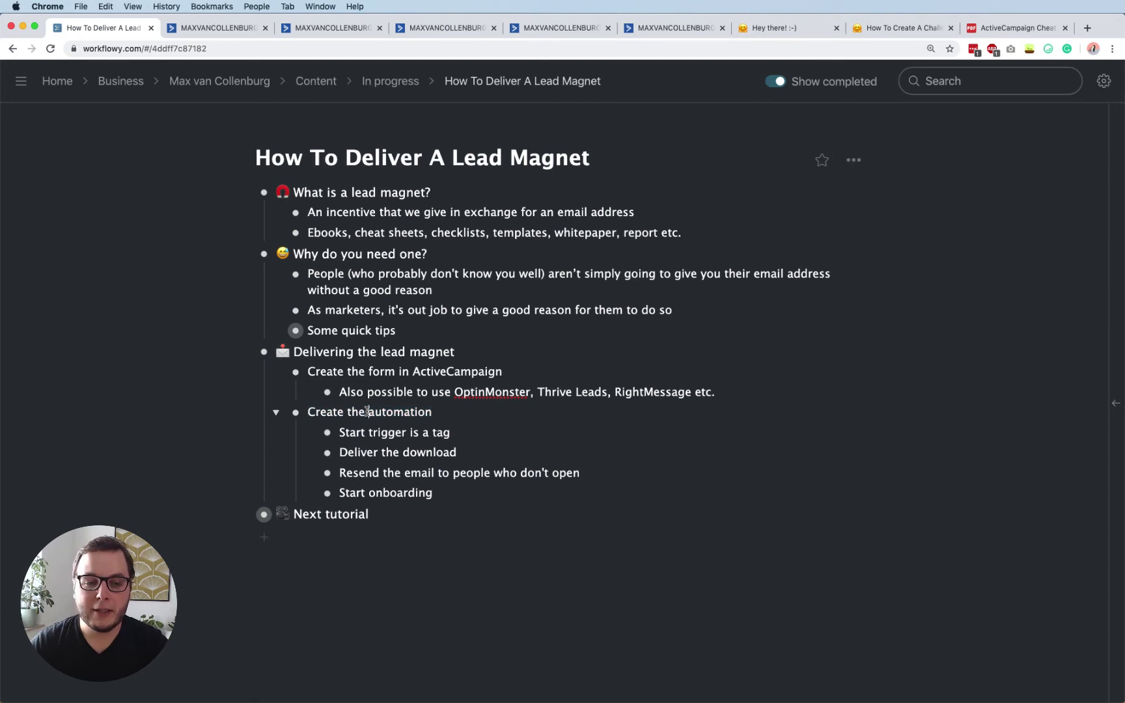
pyautogui.tripleClick(365, 432)
pyautogui.click(391, 433)
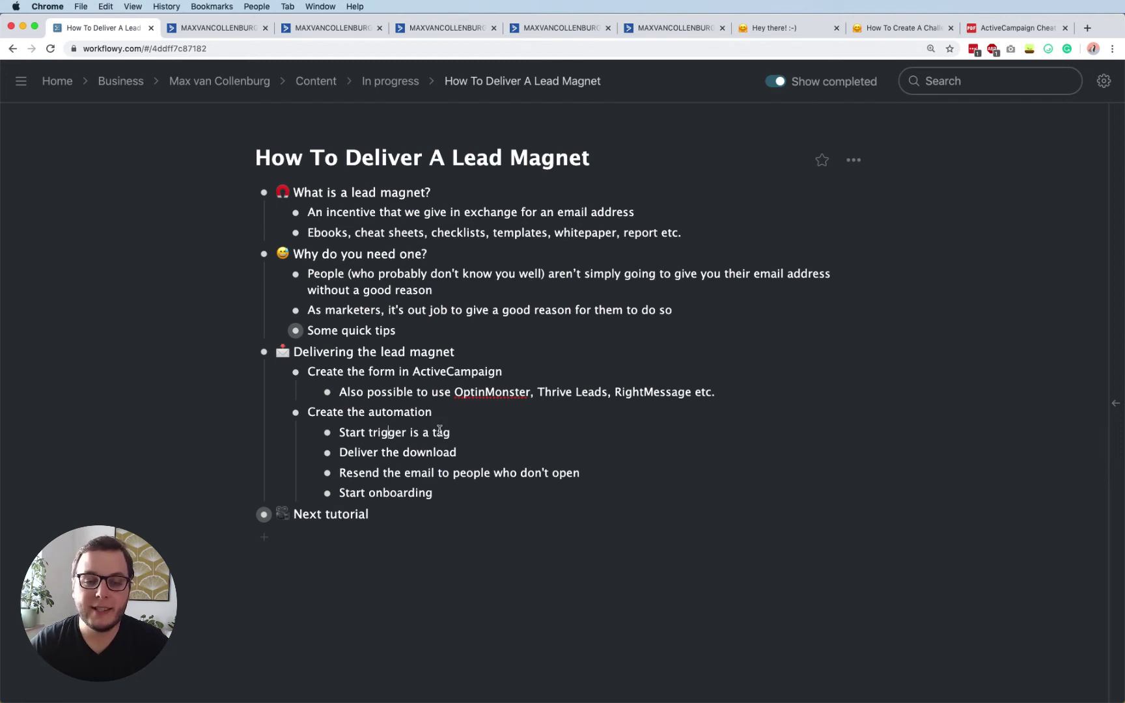
# Back in ActiveCampaign, open the Lead Magnet Delivery automation and look over its whole flow.
pyautogui.click(218, 27)
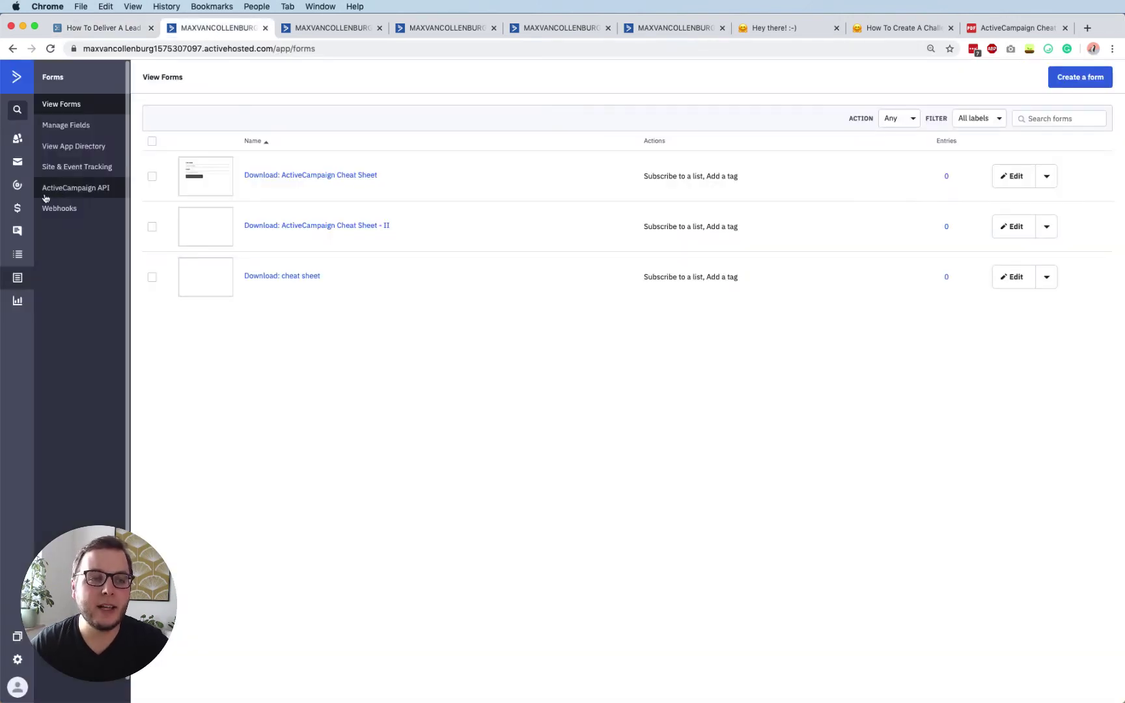
pyautogui.click(16, 187)
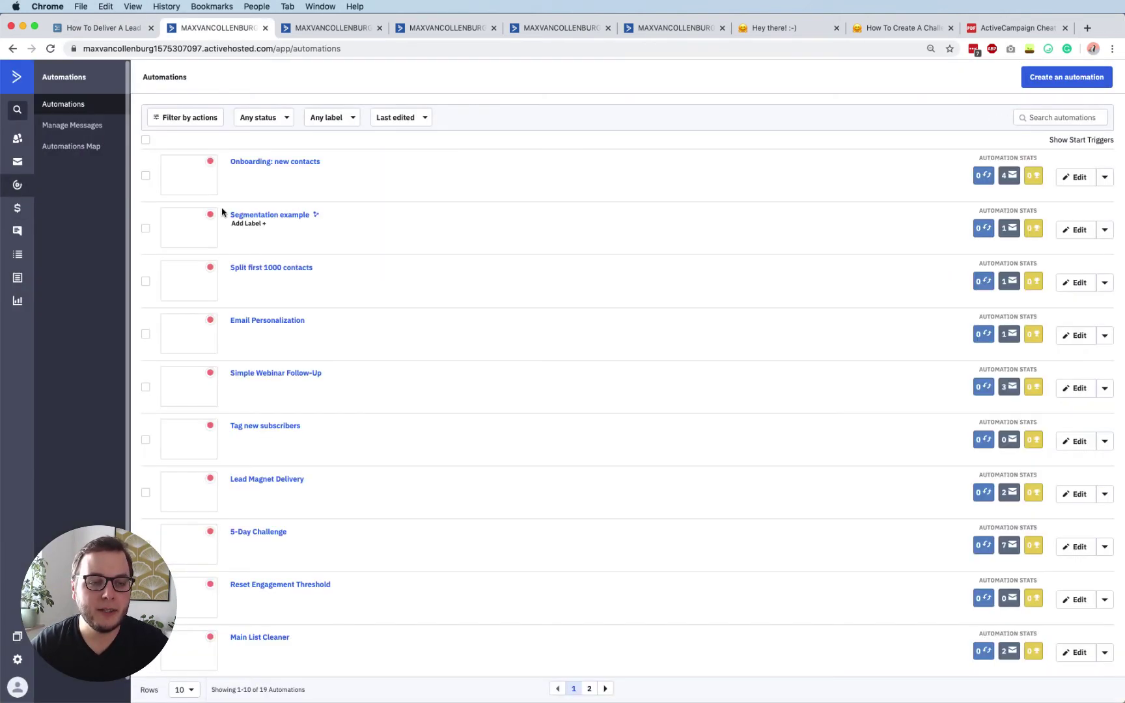
pyautogui.click(289, 481)
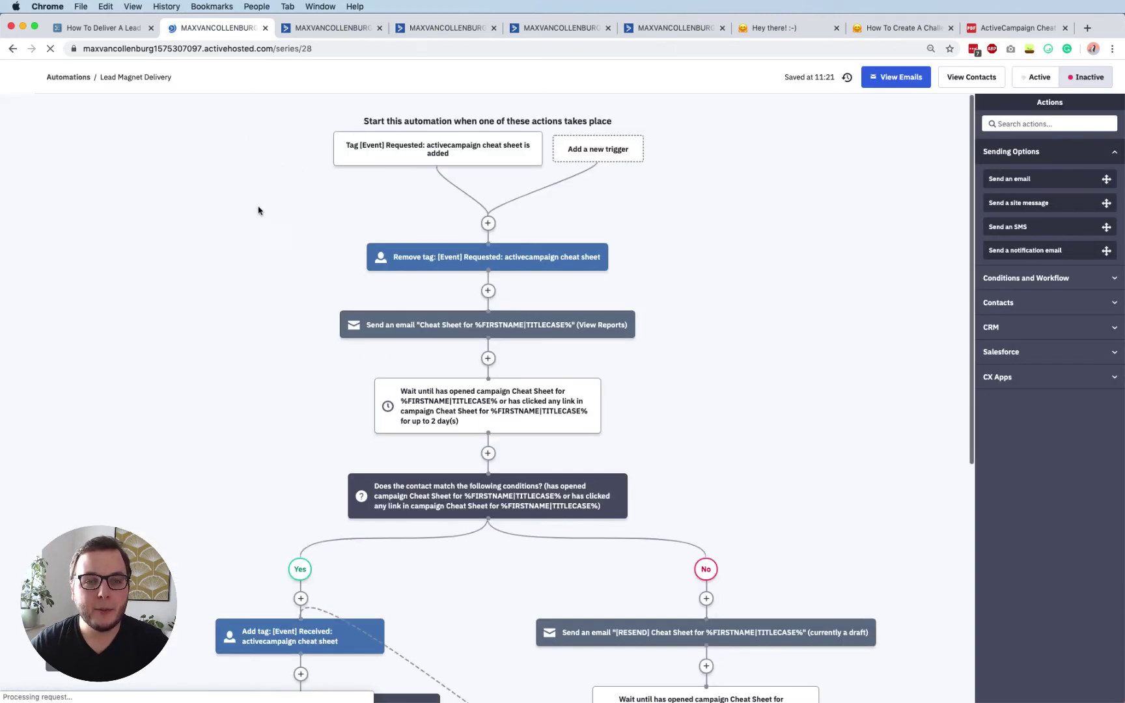
pyautogui.scroll(-4, 273, 208)
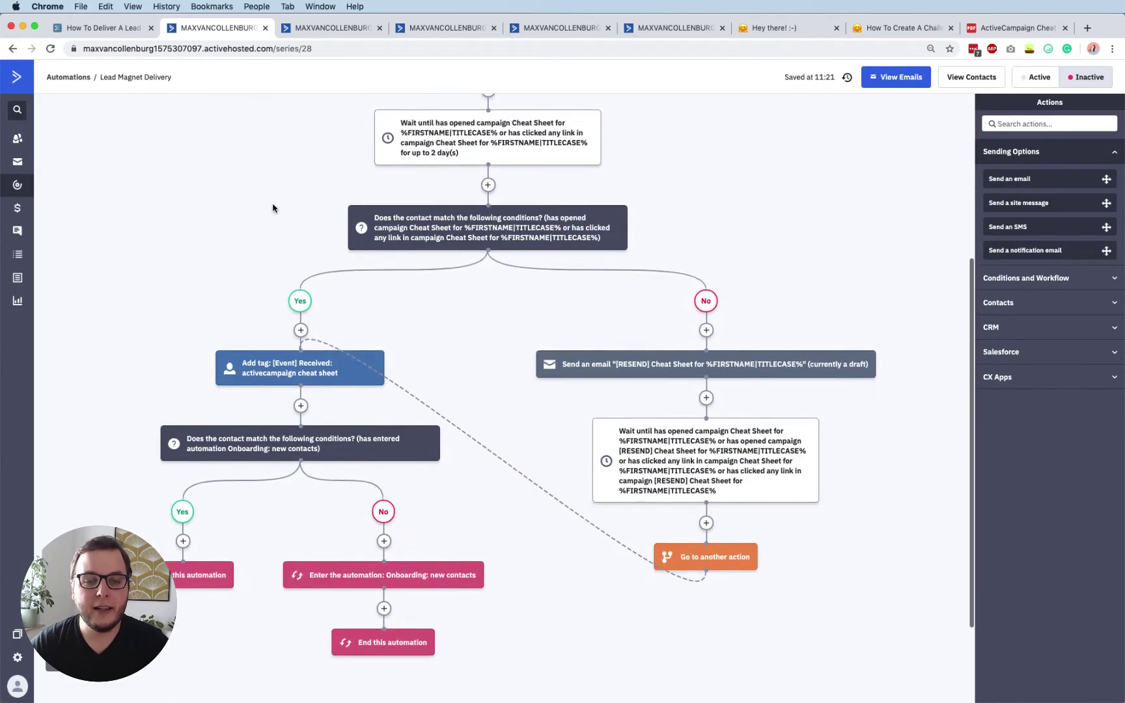
pyautogui.scroll(5, 274, 208)
pyautogui.moveTo(372, 158)
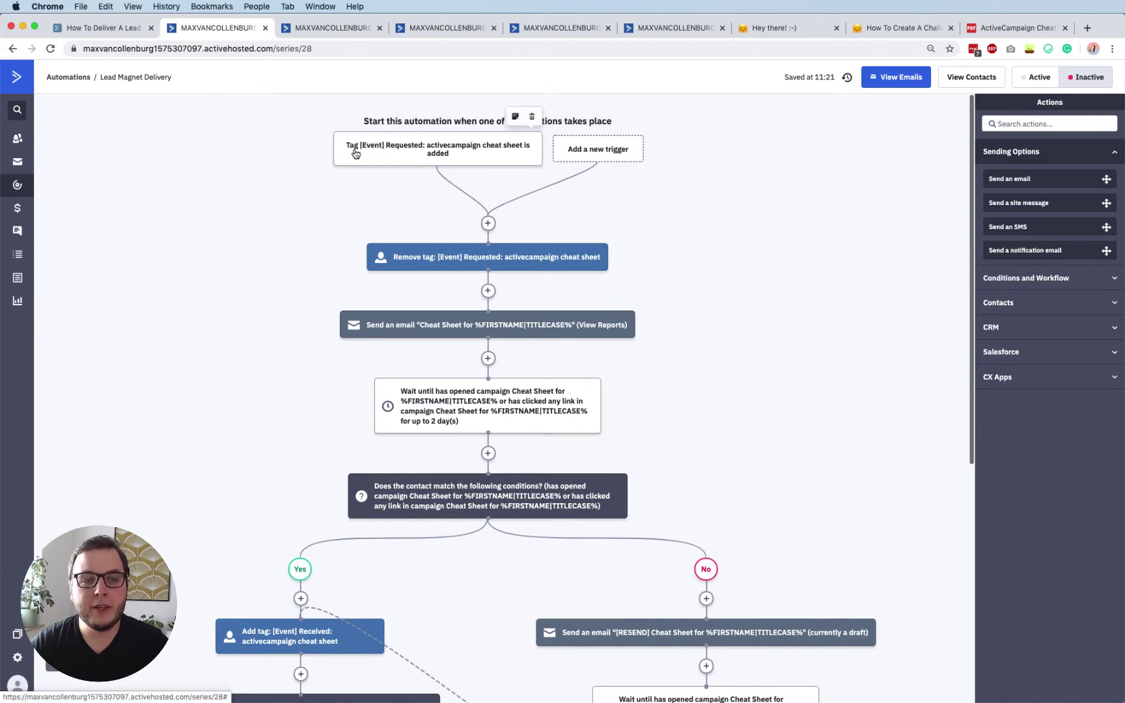
# Inspect the tag and run settings of the automation's start trigger, then close them without changes.
pyautogui.click(368, 149)
pyautogui.moveTo(403, 150); pyautogui.dragTo(488, 149)
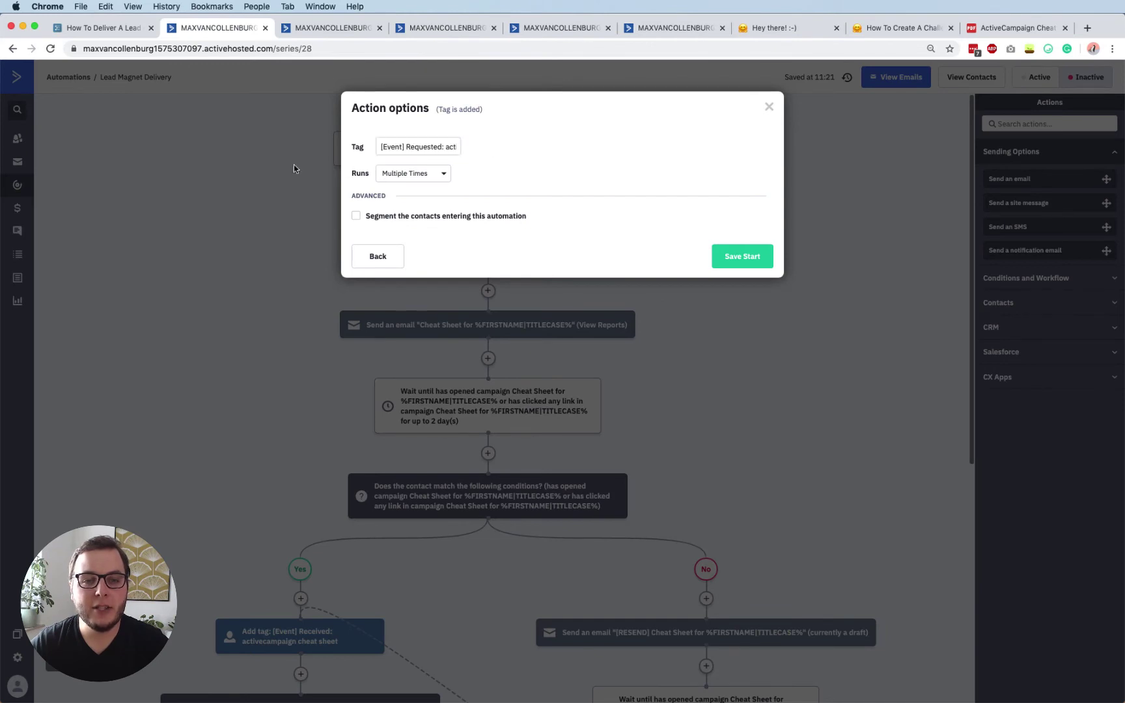
pyautogui.click(274, 168)
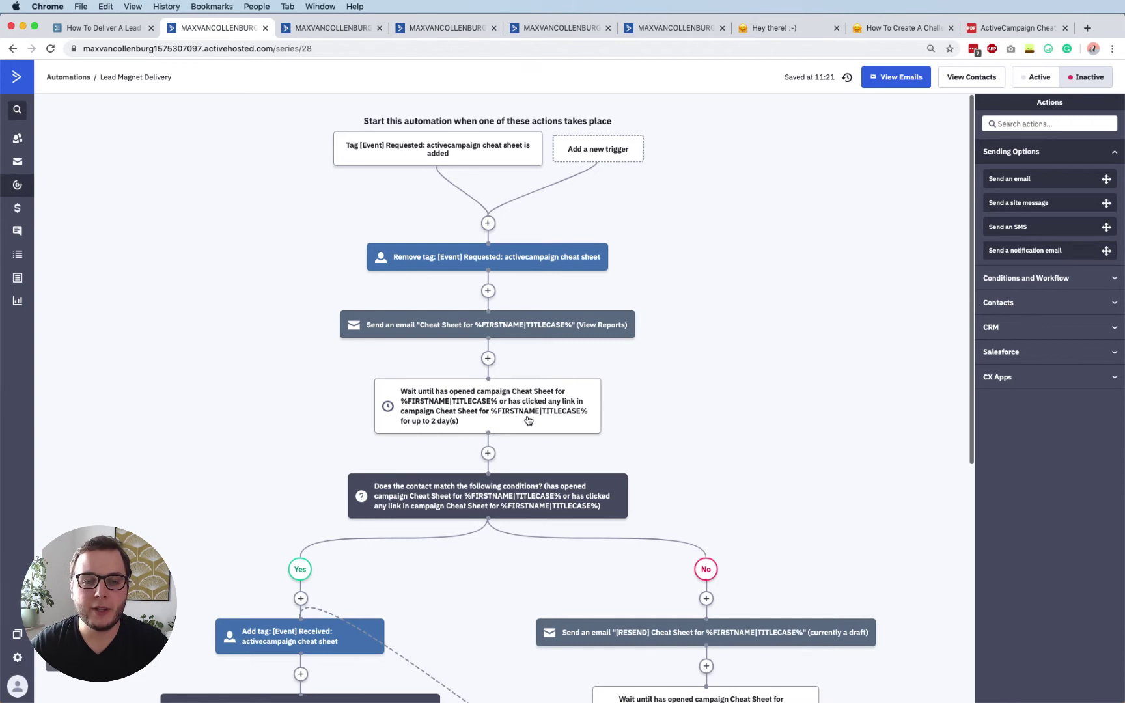
pyautogui.moveTo(497, 266)
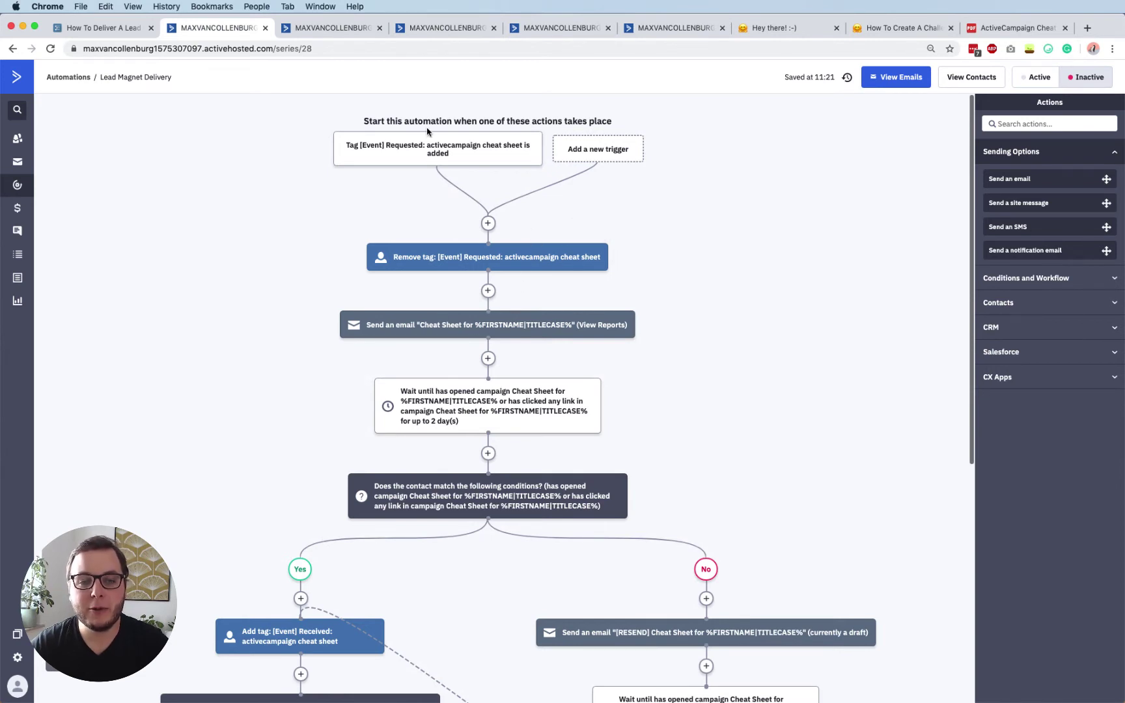
pyautogui.moveTo(429, 155)
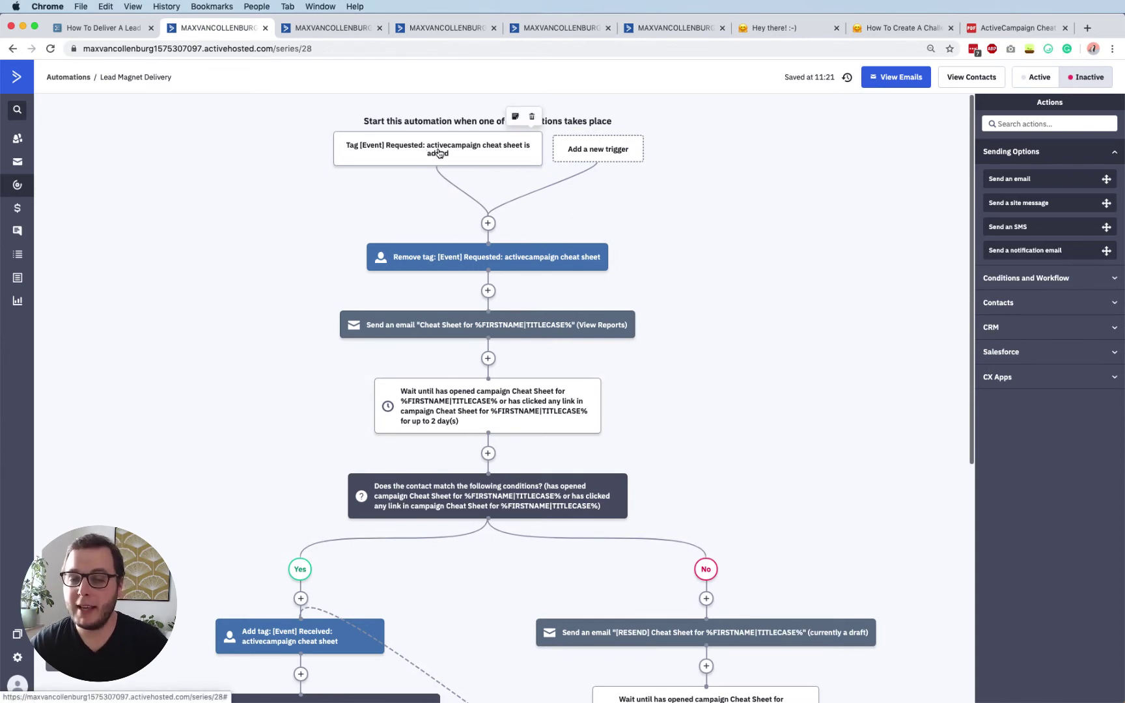
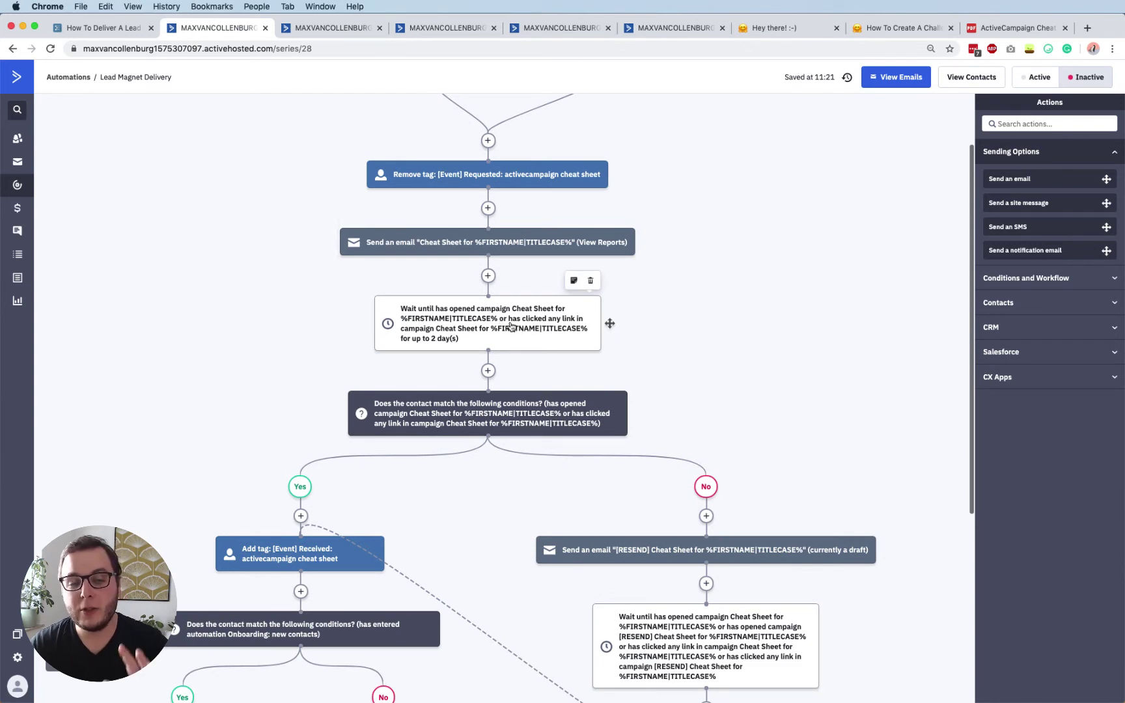
# Inspect the open-or-click conditions and time limit of the wait action after the first Cheat Sheet email, saving them as they are.
pyautogui.moveTo(488, 242)
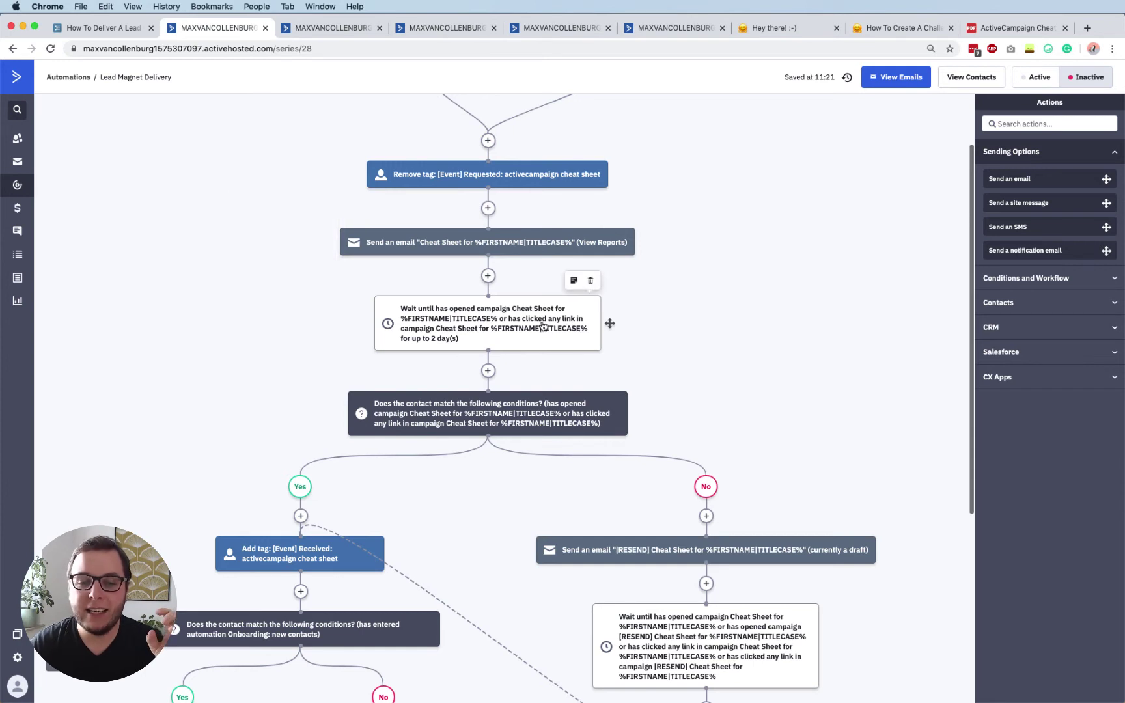
pyautogui.moveTo(527, 244)
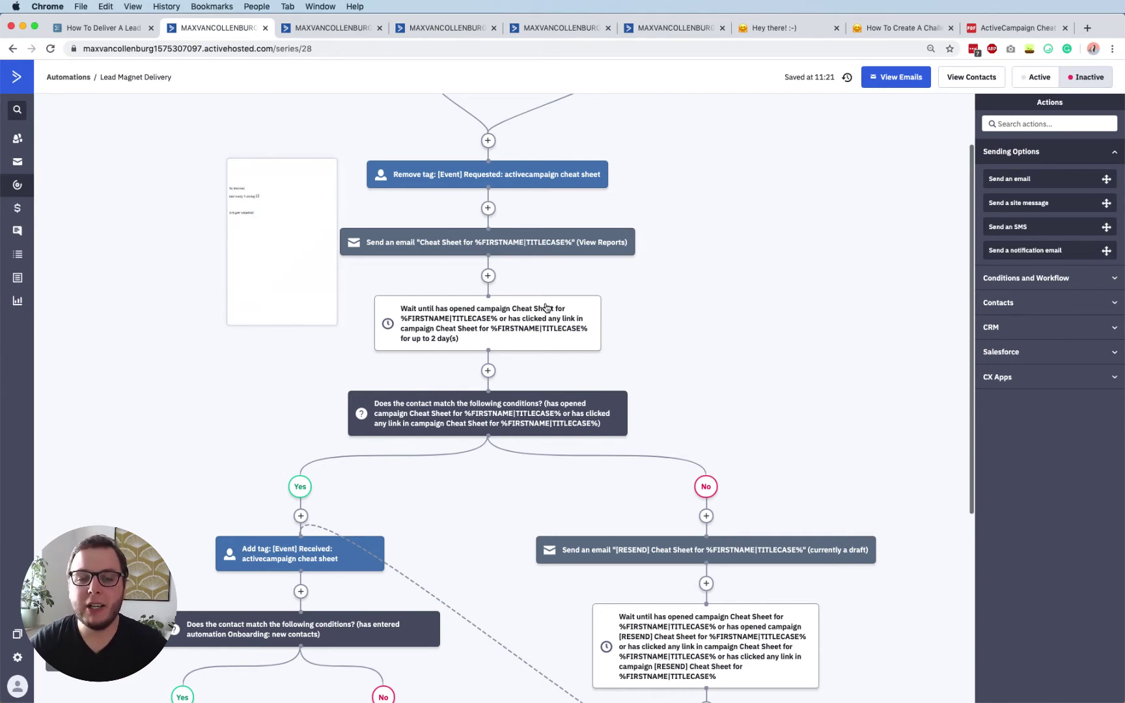
pyautogui.click(499, 335)
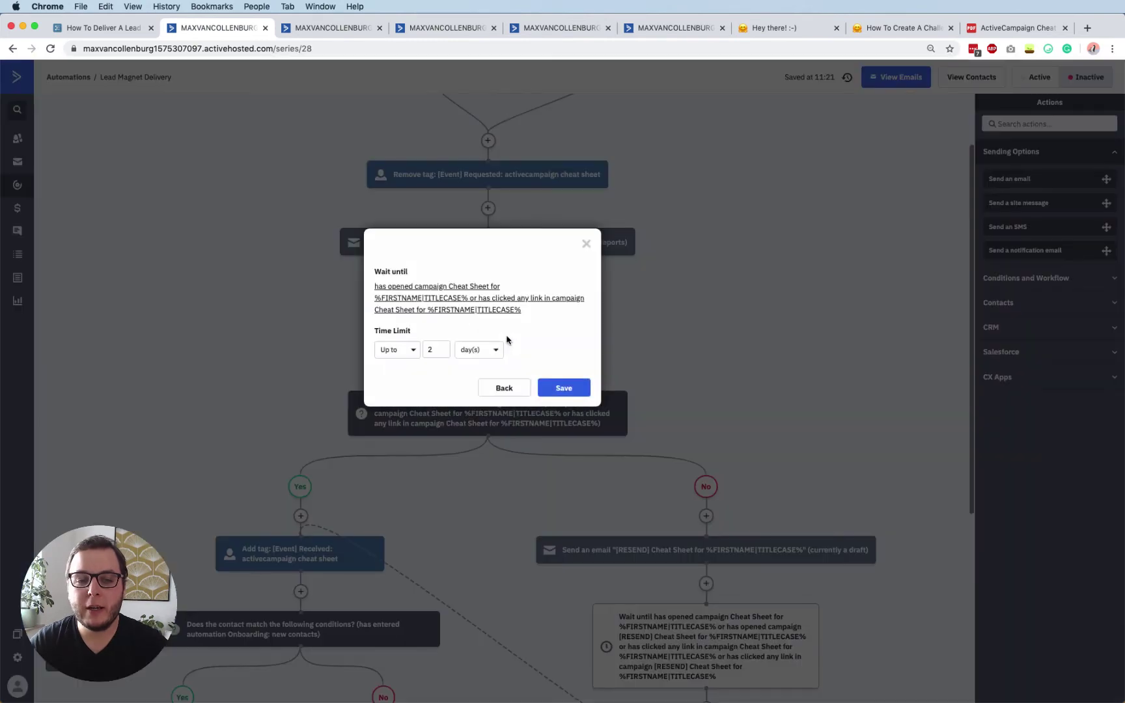
pyautogui.click(424, 293)
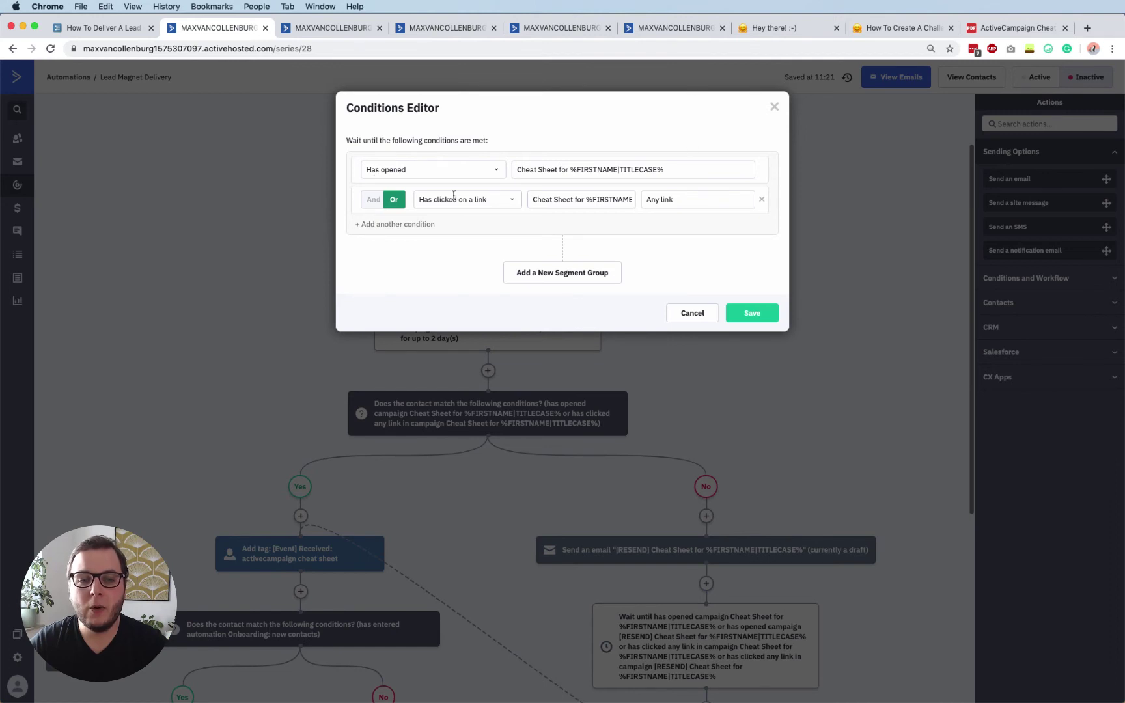
pyautogui.click(755, 316)
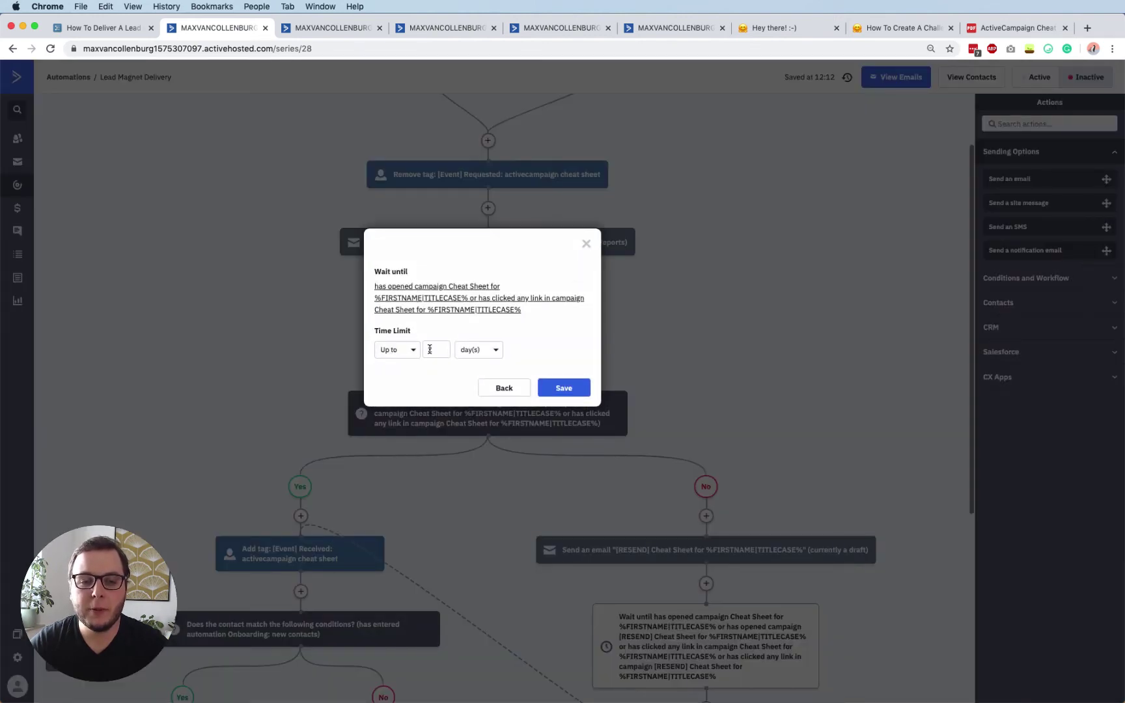
pyautogui.click(565, 388)
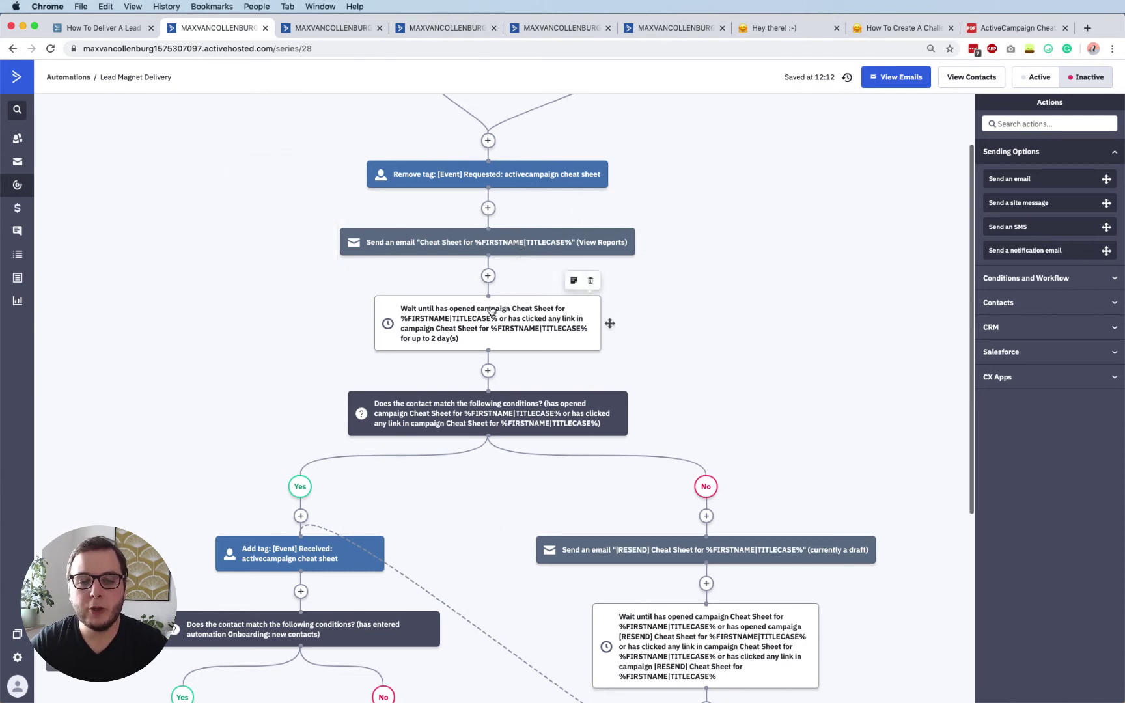
# Inspect the if/else condition that checks whether the Cheat Sheet email was opened or clicked, then close it without changes.
pyautogui.scroll(-5, 498, 357)
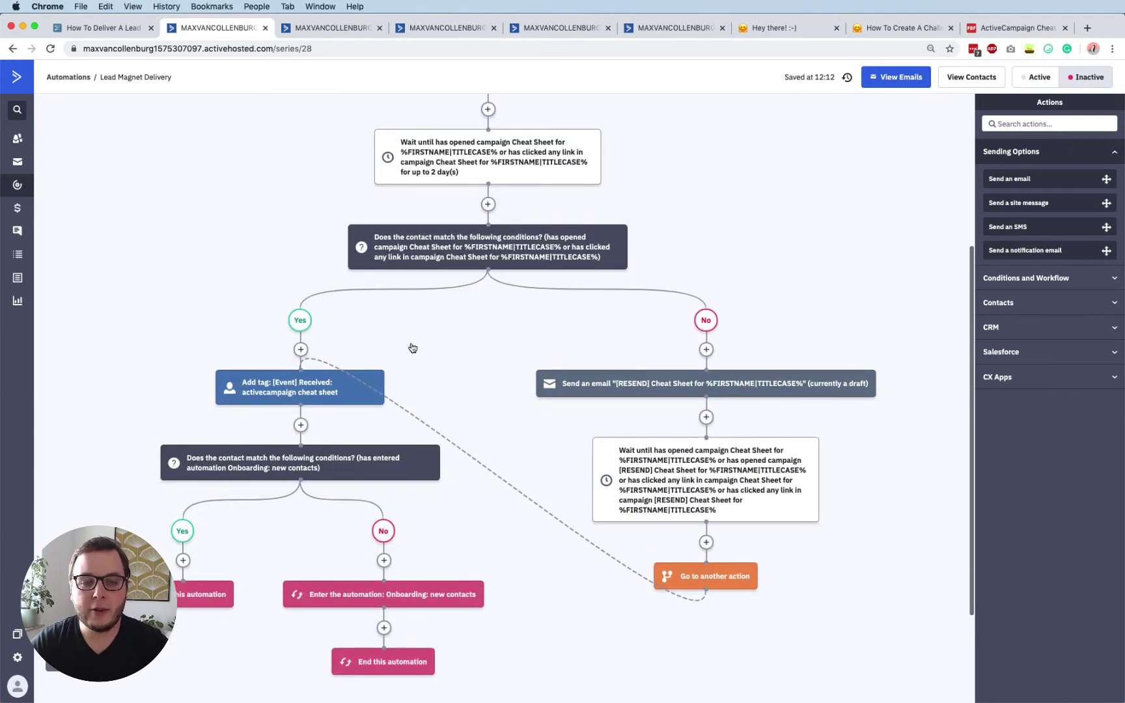
pyautogui.click(443, 257)
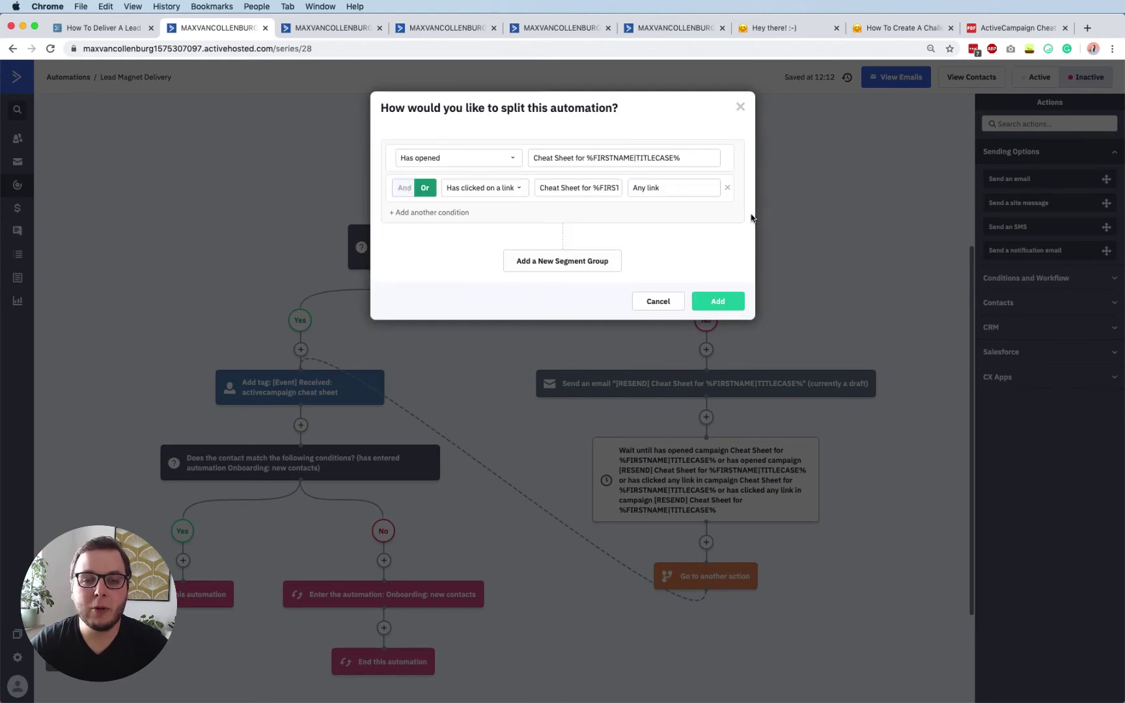
pyautogui.click(249, 207)
pyautogui.scroll(-1, 329, 182)
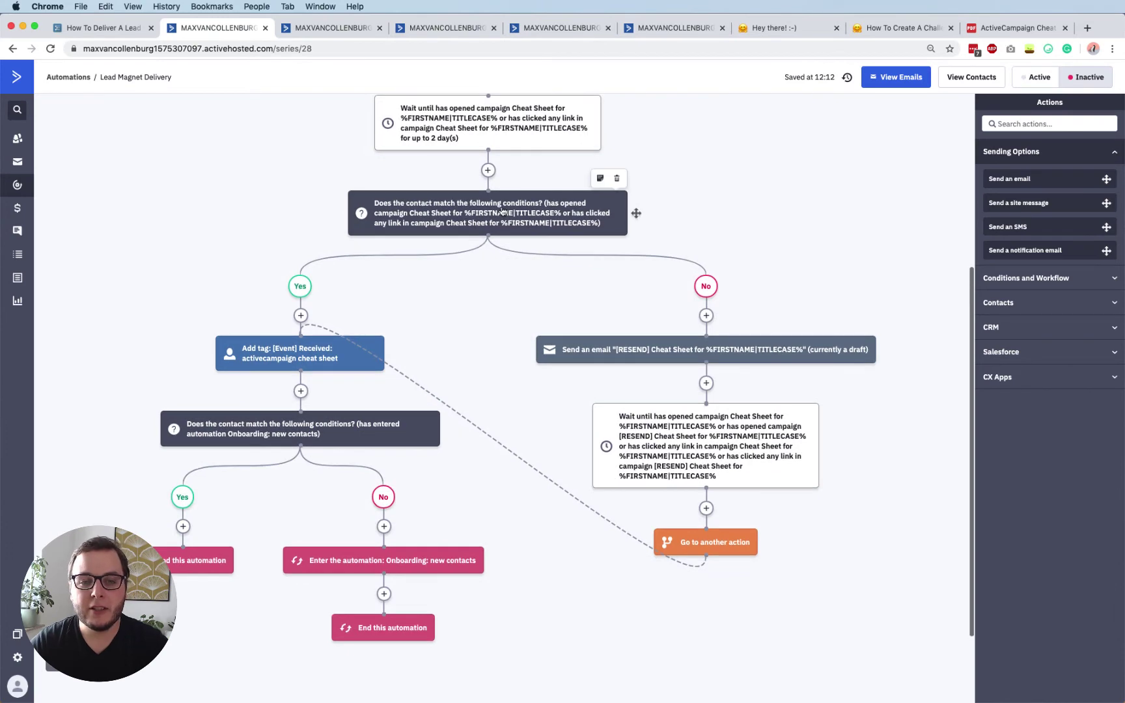
# Review the No branch with the [RESEND] email and inspect its wait action's conditions, then close them without changes.
pyautogui.scroll(5, 502, 211)
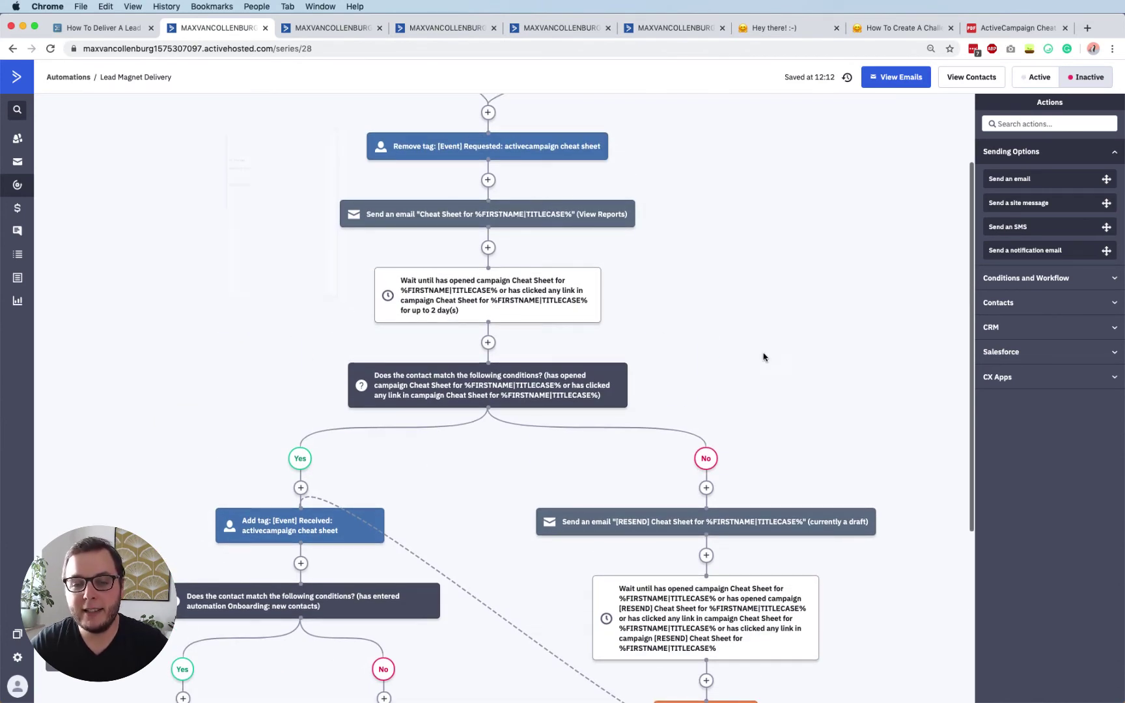
pyautogui.scroll(-6, 766, 357)
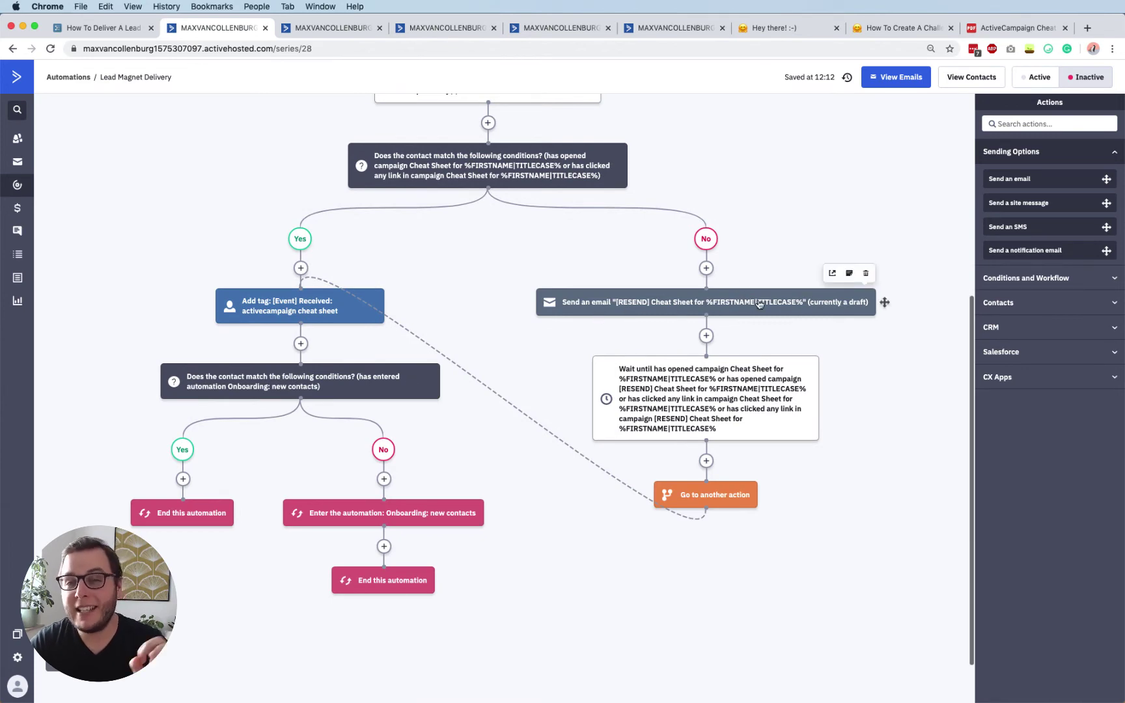
pyautogui.scroll(6, 758, 234)
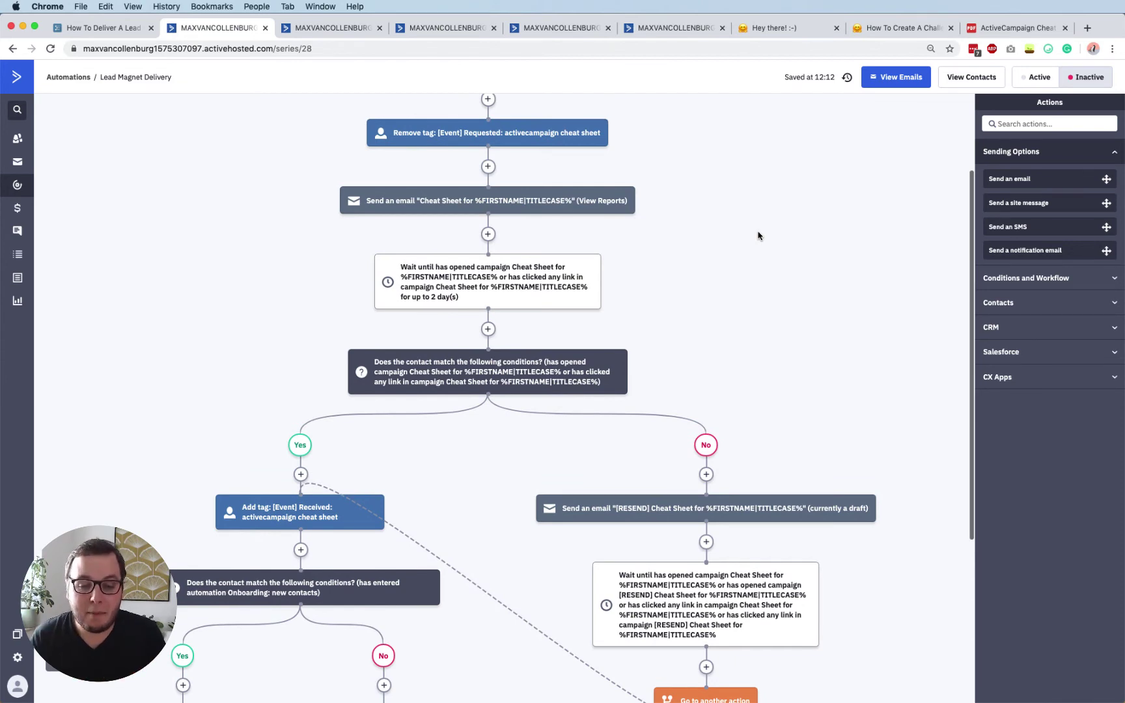
pyautogui.scroll(-4, 758, 236)
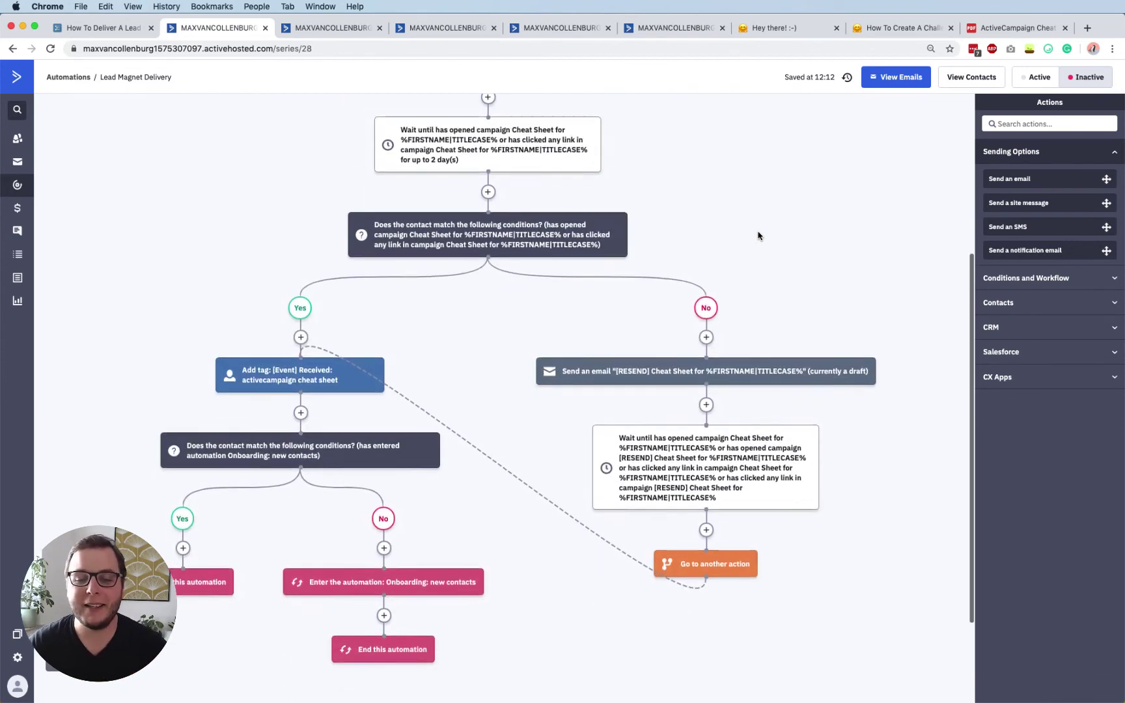
pyautogui.click(745, 463)
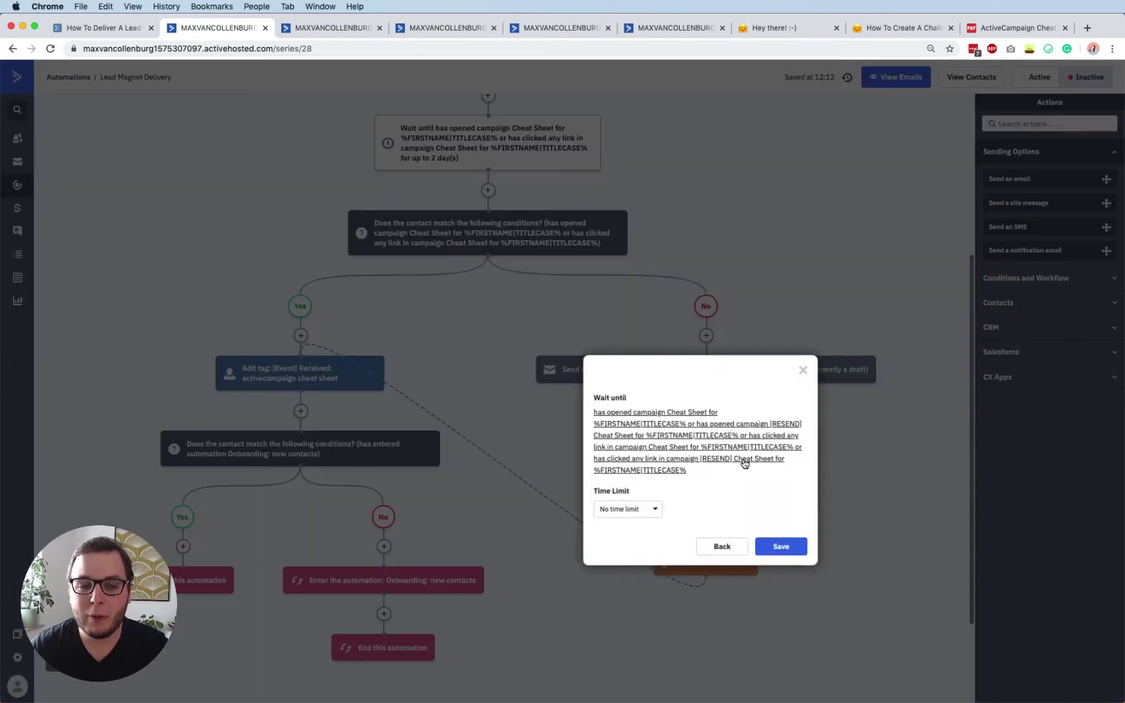
pyautogui.click(644, 422)
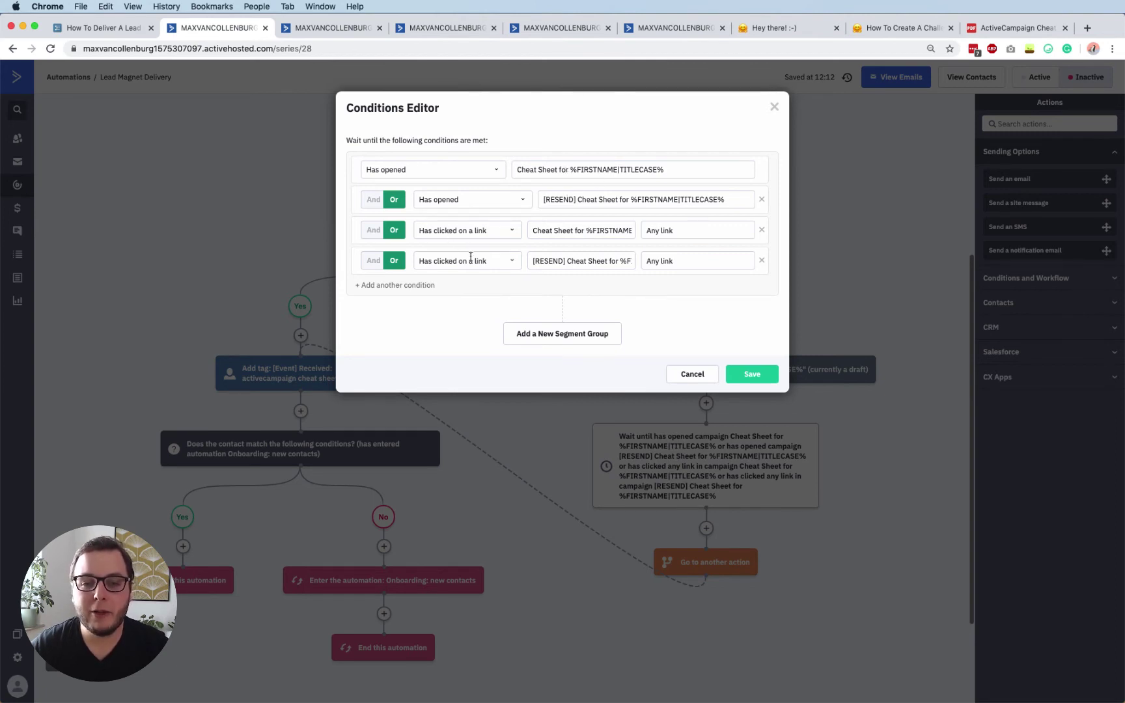
pyautogui.click(801, 293)
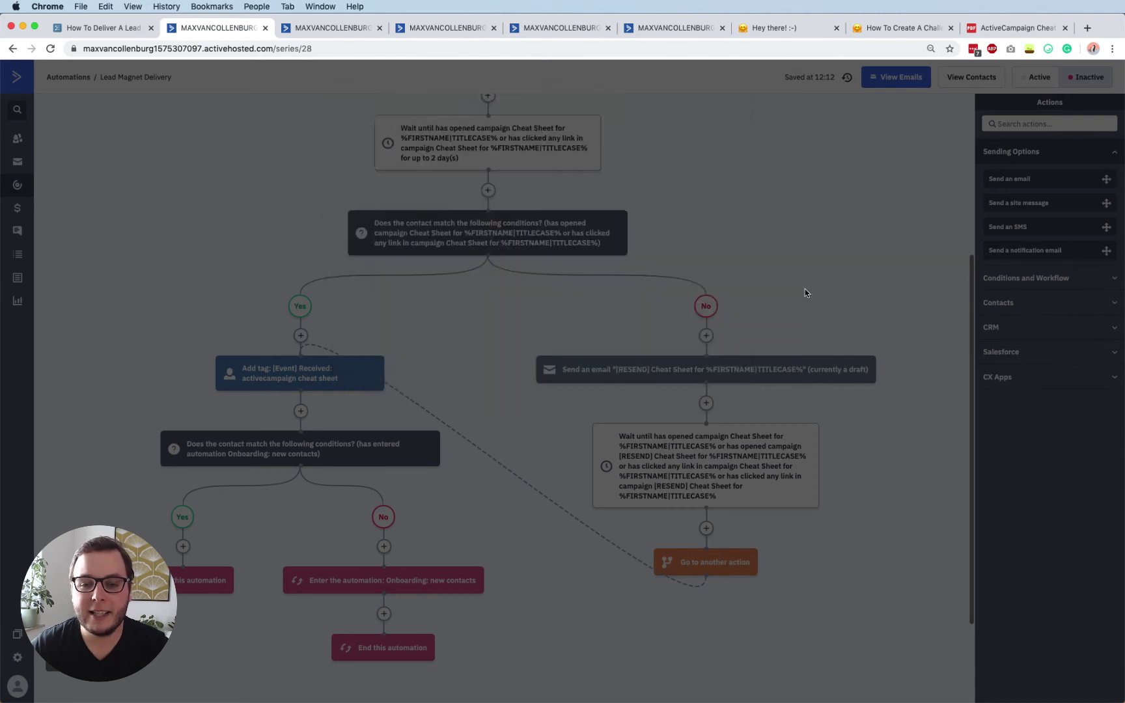
pyautogui.click(828, 243)
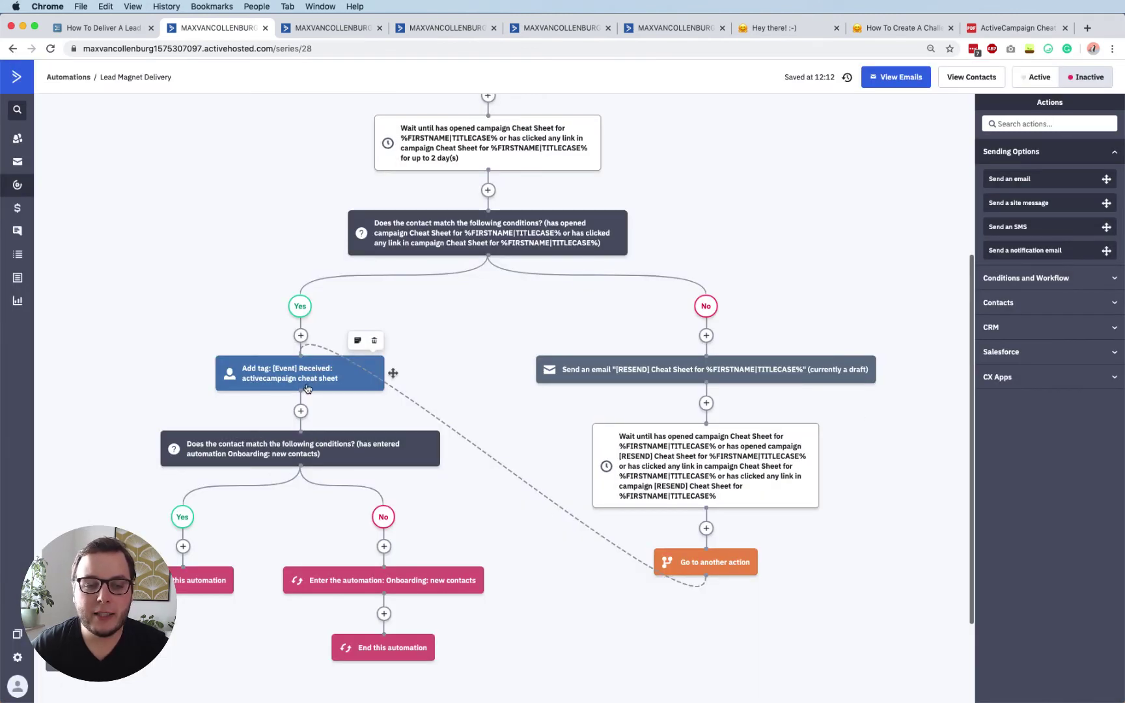
# Review the Yes branch from the "[Event] Received: activecampaign cheat sheet" tag to the Onboarding: new contacts check and its endings.
pyautogui.moveTo(279, 376)
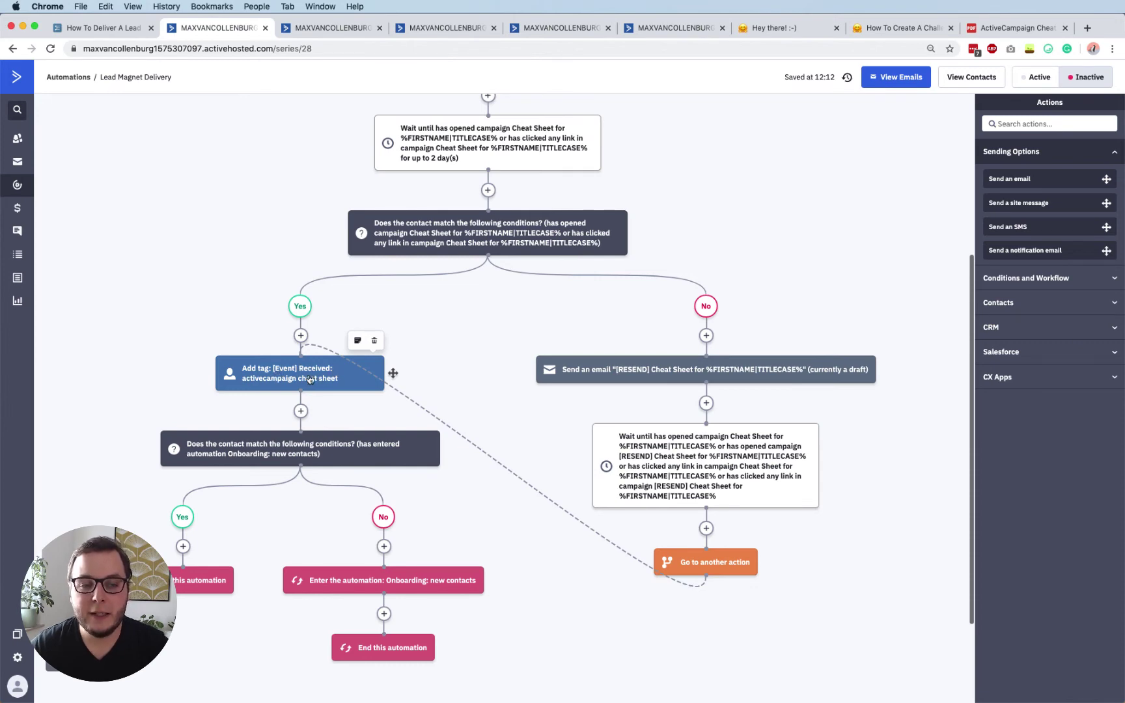
pyautogui.scroll(3, 356, 384)
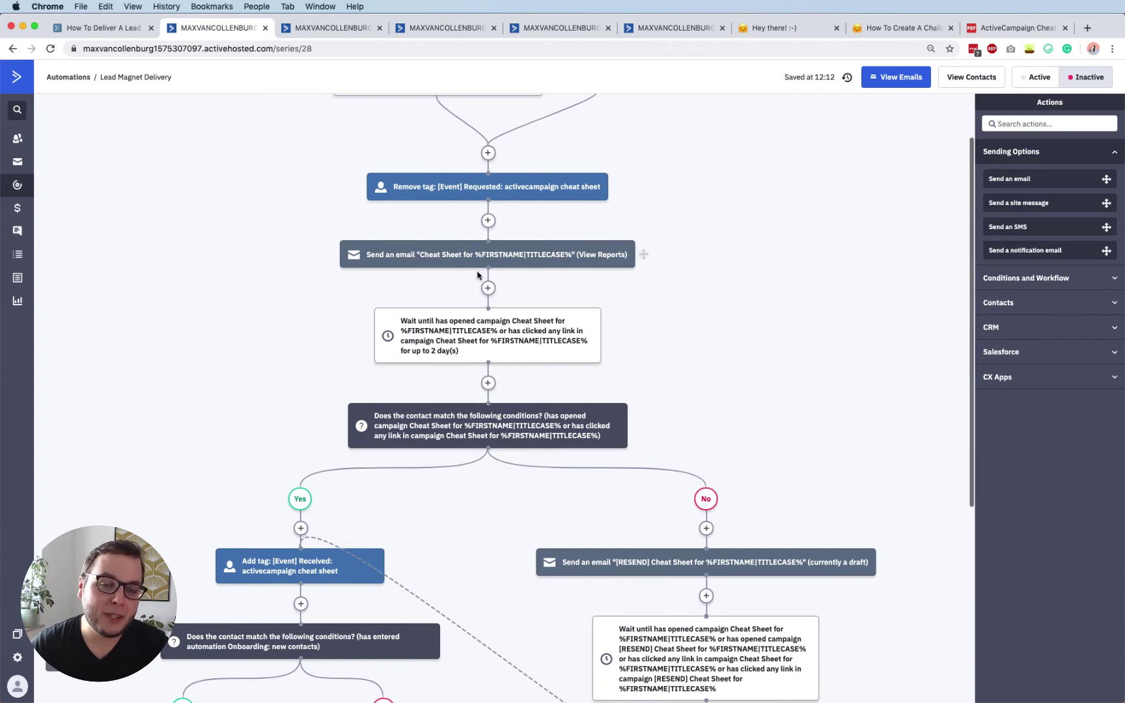
pyautogui.scroll(-2, 282, 601)
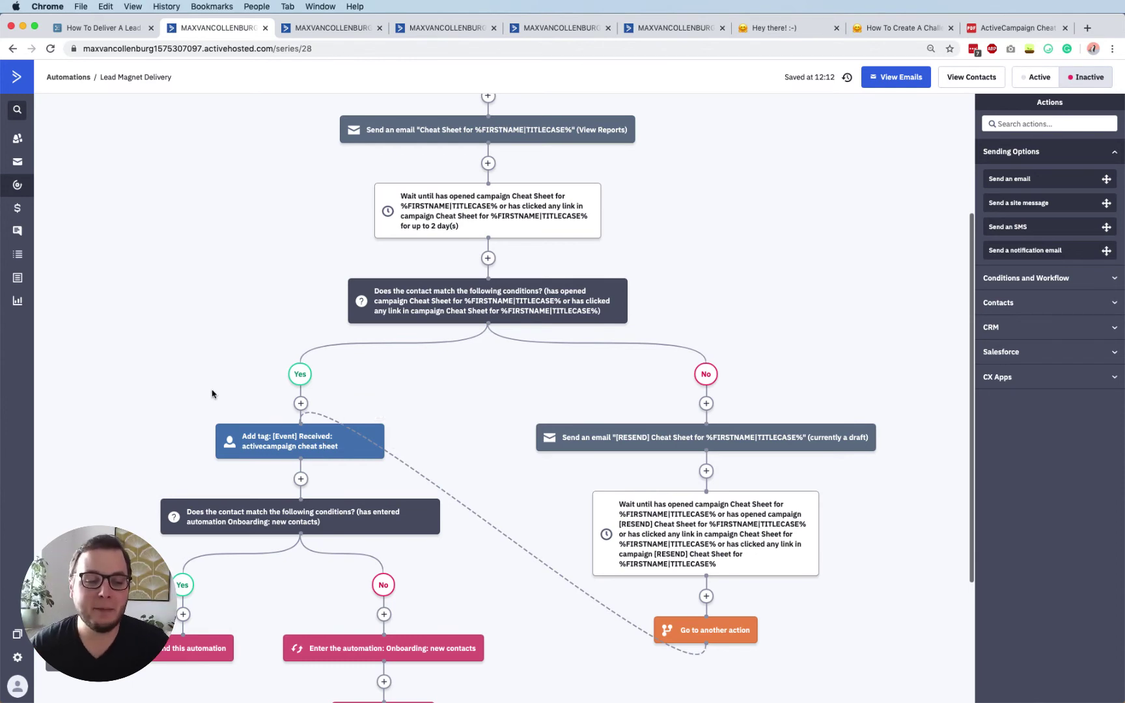
pyautogui.scroll(-2, 321, 371)
pyautogui.scroll(1, 321, 370)
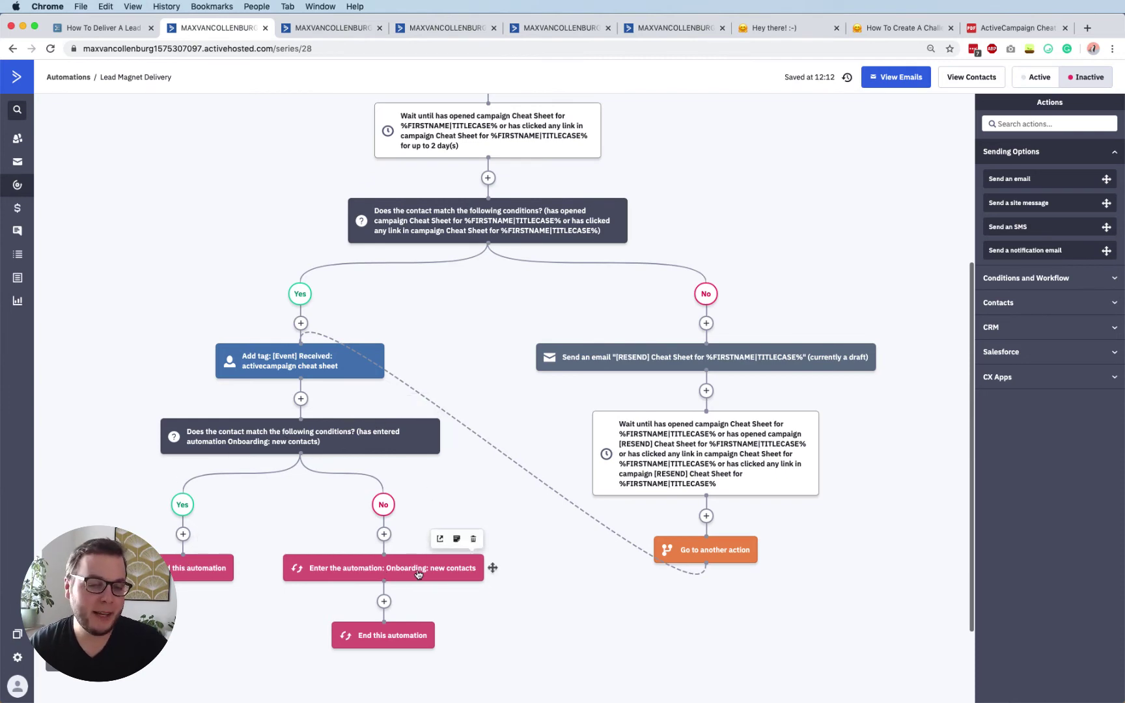
# Open the first "Cheat Sheet for %FIRSTNAME|TITLECASE%" email of the automation in the email designer.
pyautogui.scroll(5, 429, 553)
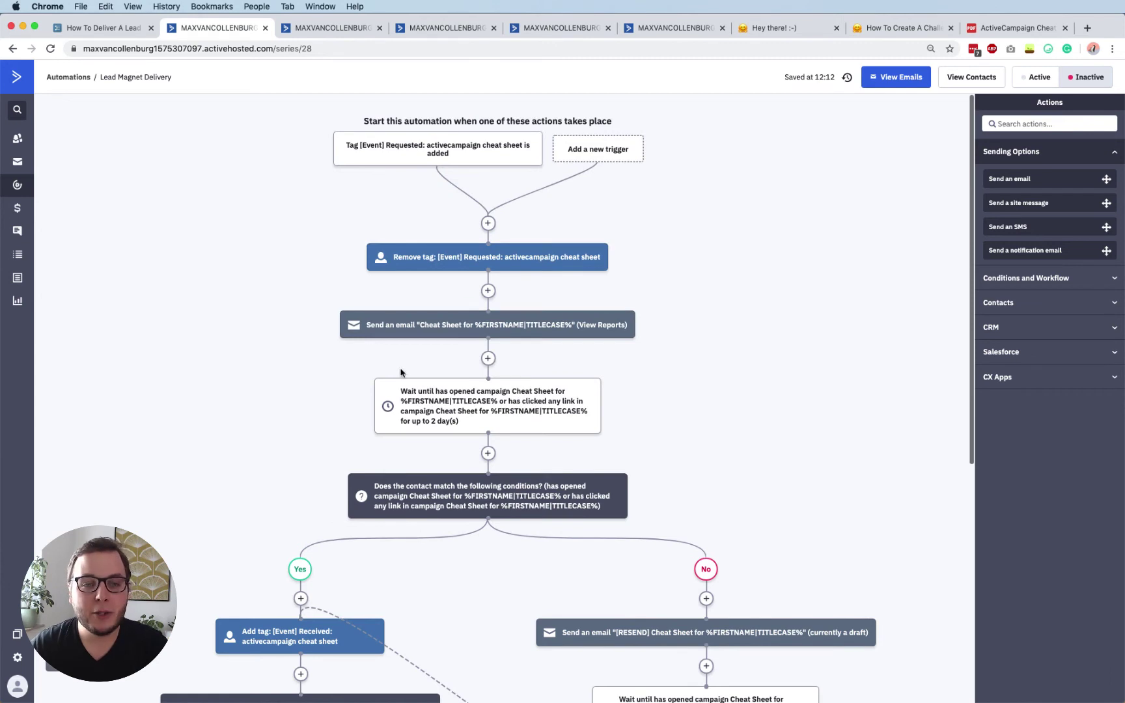
pyautogui.click(438, 329)
pyautogui.click(546, 297)
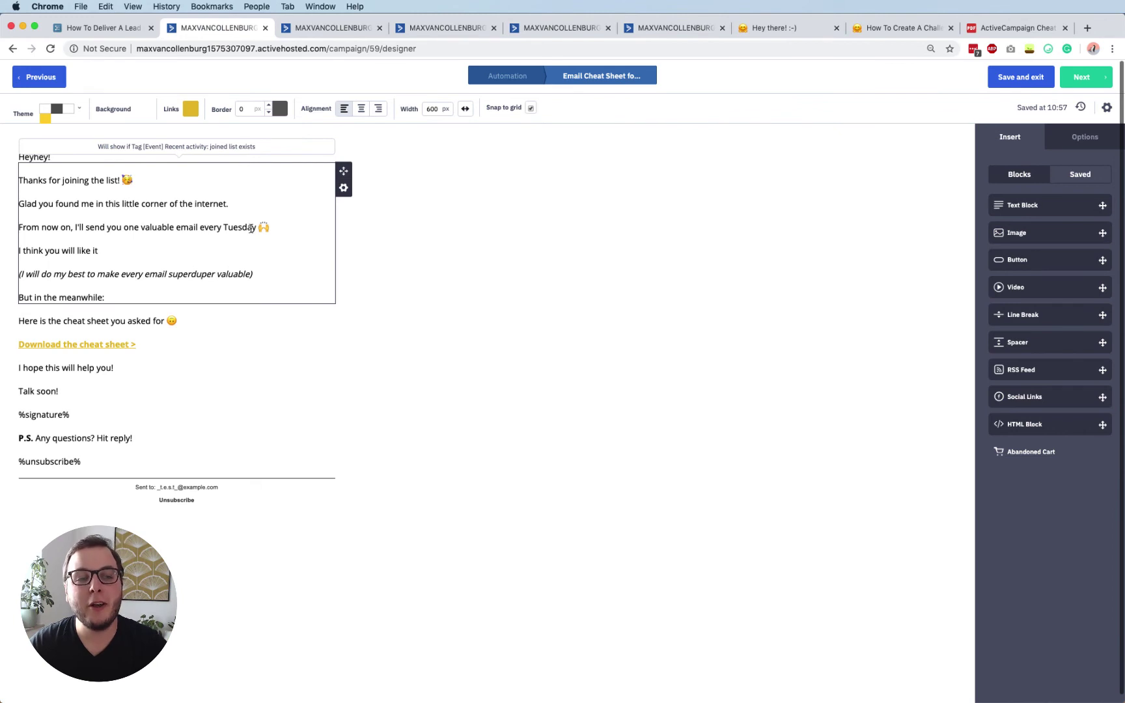
# Add the missing period after "I think you will like it" in the email's conditional welcome text block.
pyautogui.click(109, 249)
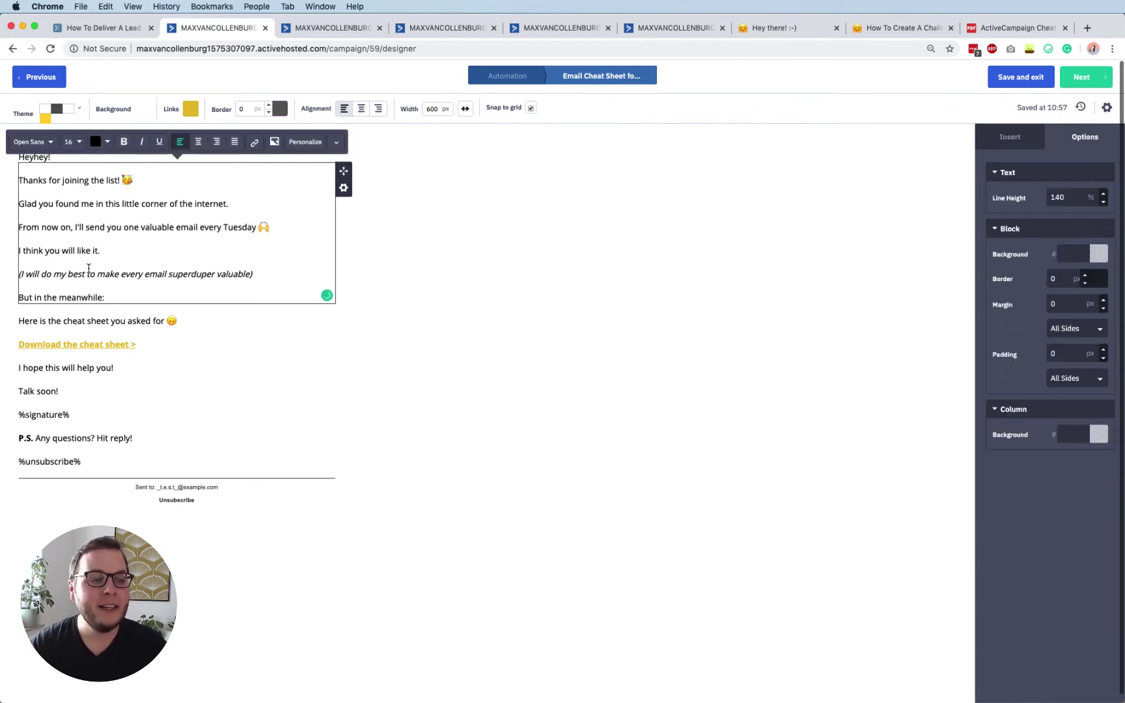
pyautogui.click(88, 268)
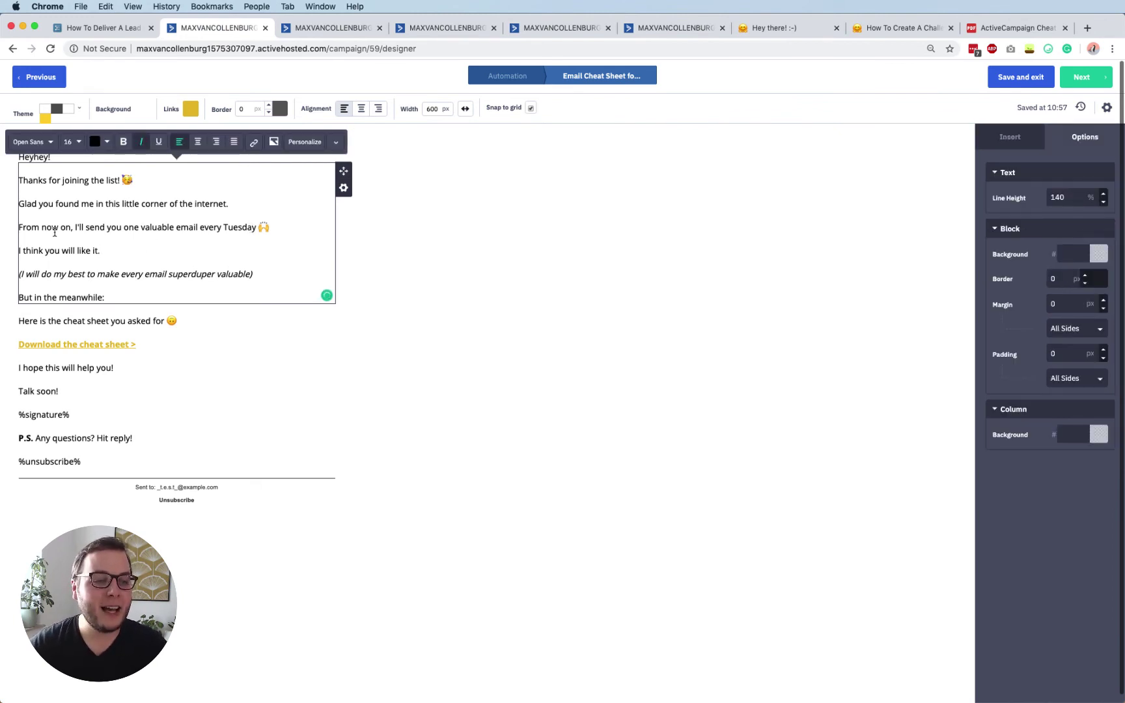
pyautogui.click(500, 331)
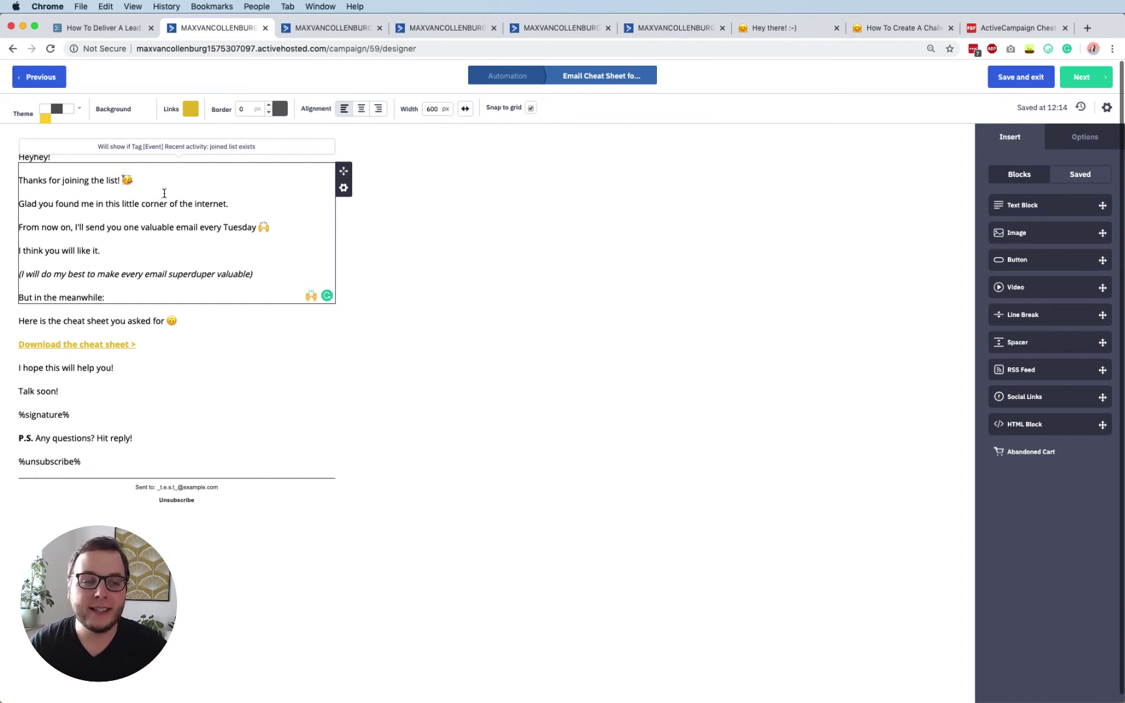
# In the browser tab with the automations list, open Tag new subscribers and review its list-subscription trigger, tag actions and wait.
pyautogui.click(346, 31)
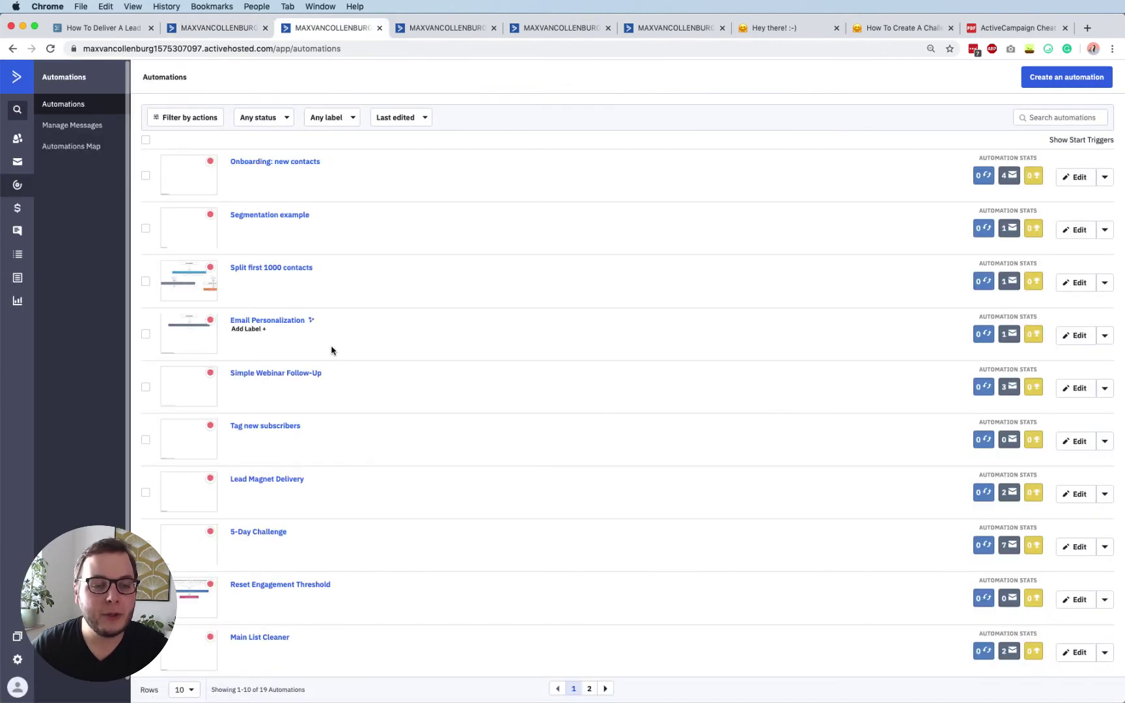
pyautogui.click(287, 426)
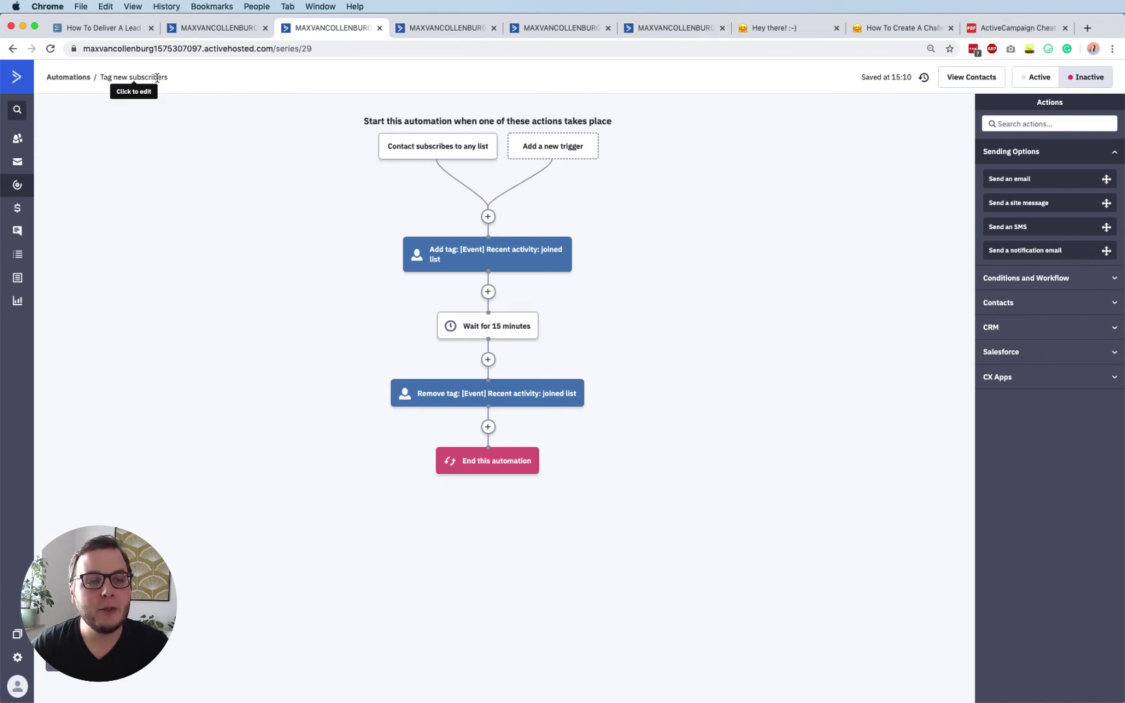
pyautogui.moveTo(402, 151)
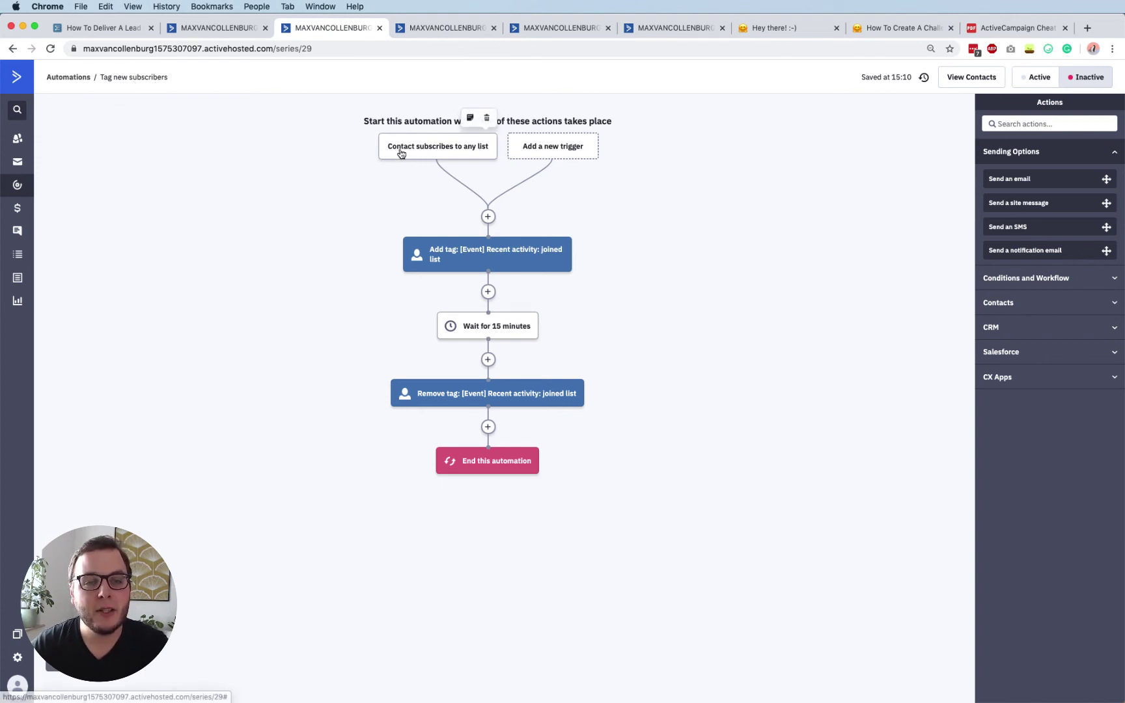
pyautogui.click(479, 153)
pyautogui.click(175, 190)
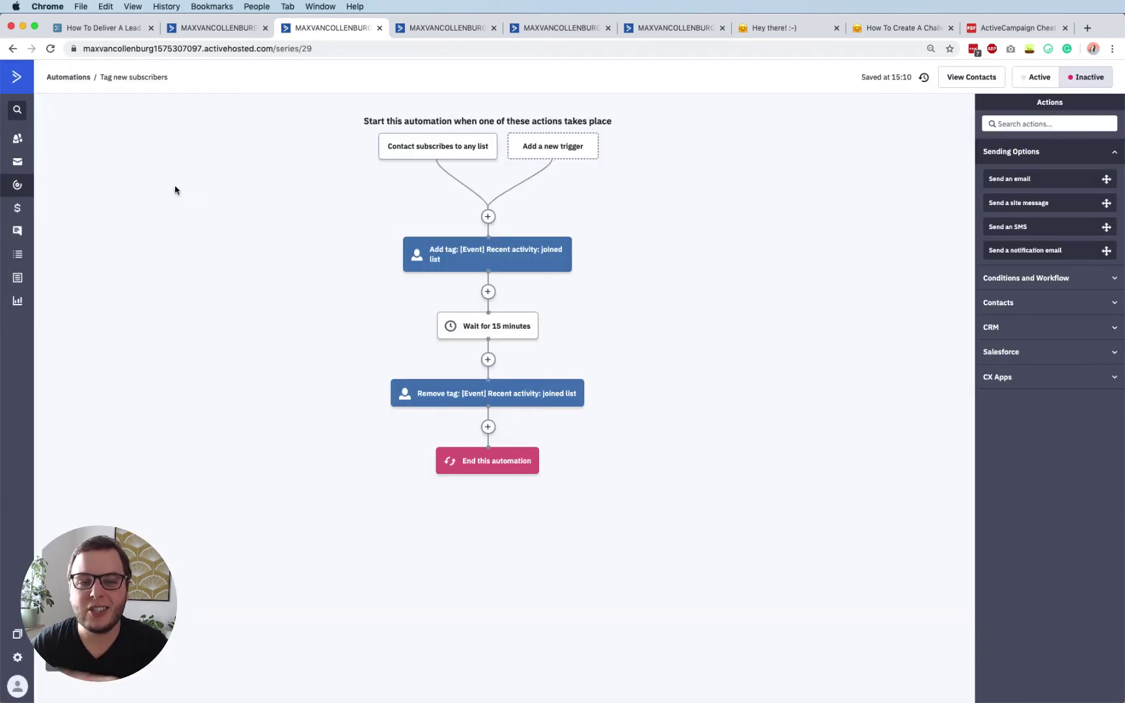
pyautogui.moveTo(402, 149)
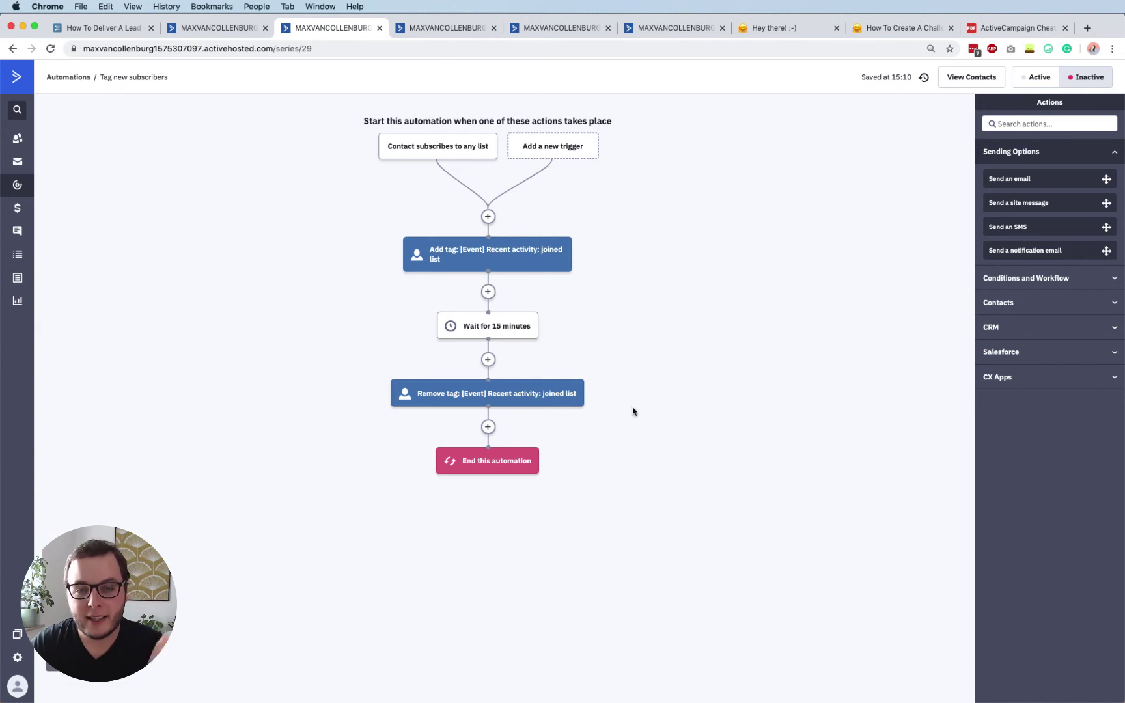
pyautogui.moveTo(533, 263)
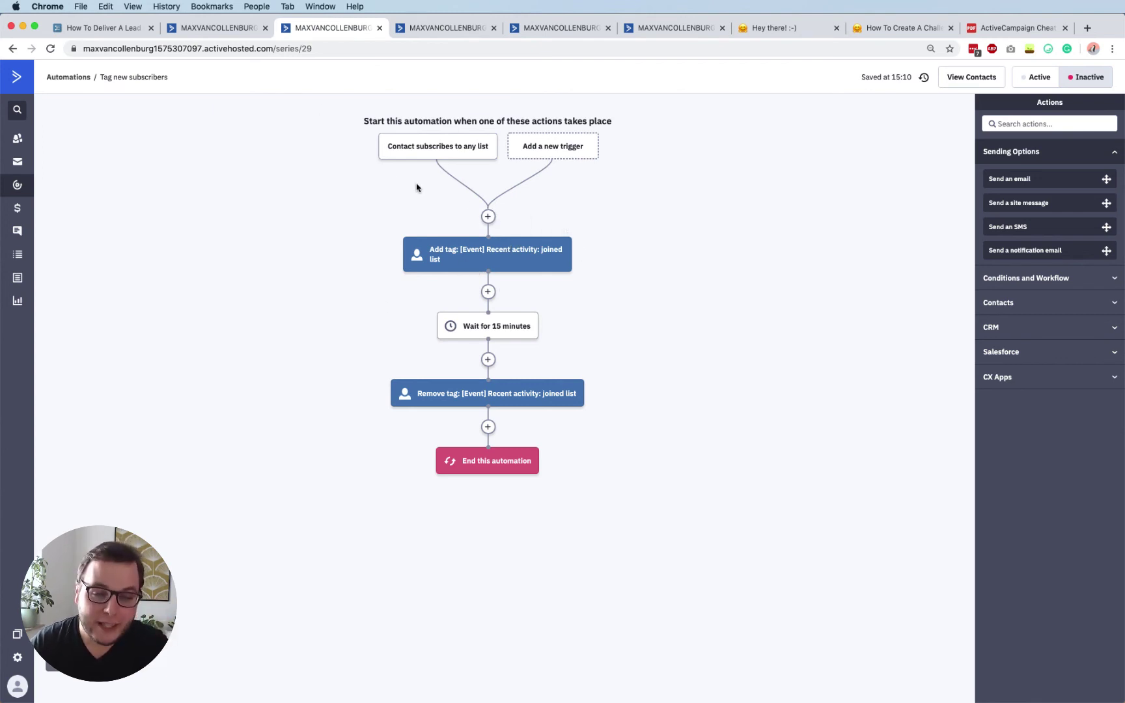
# Compare the email welcome block's "[Event] Recent activity: joined list" condition with the tag action in Tag new subscribers, and save and exit the email.
pyautogui.click(215, 29)
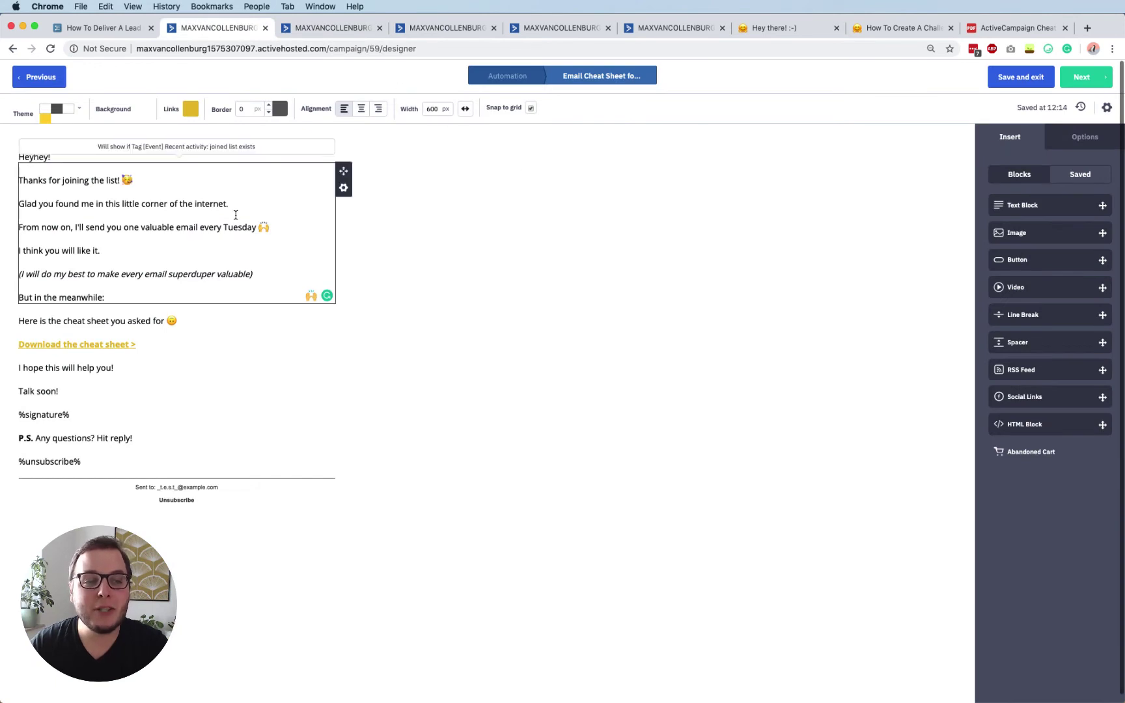
pyautogui.click(344, 188)
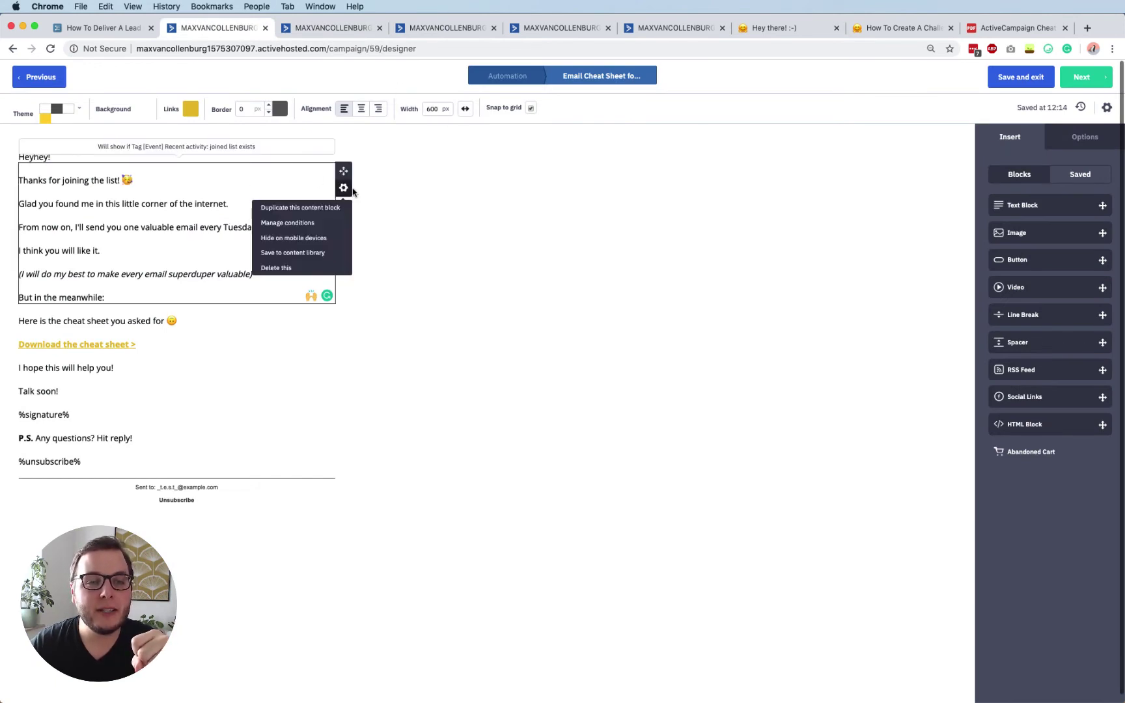
pyautogui.click(281, 222)
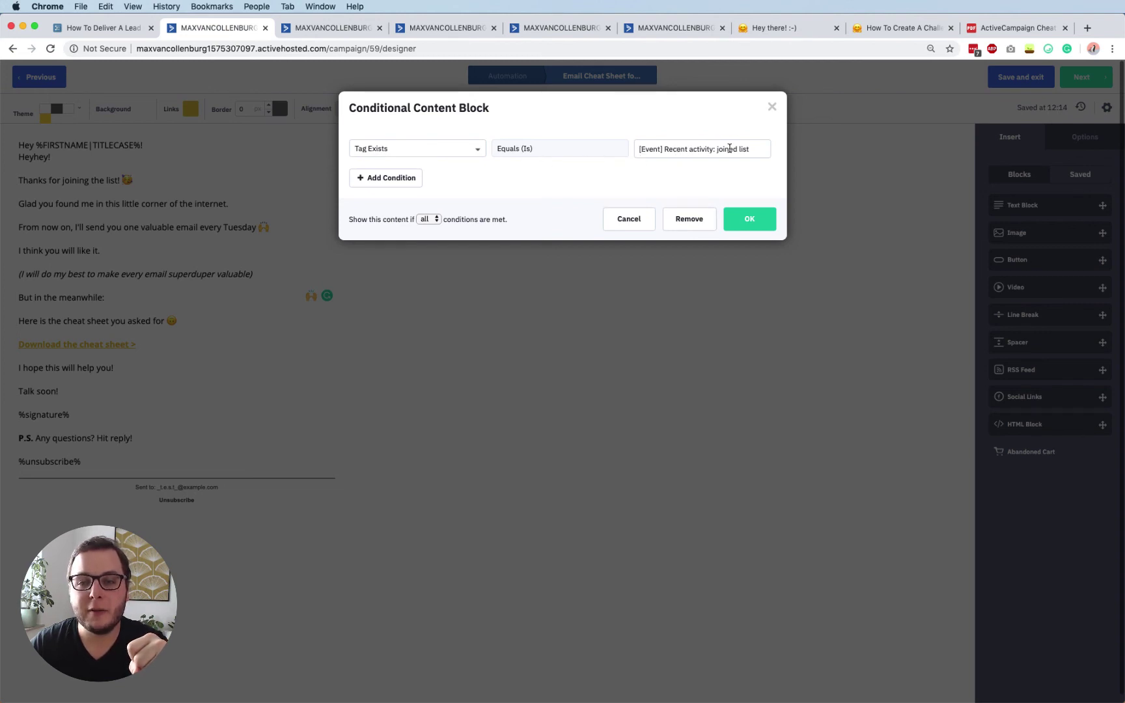
pyautogui.click(329, 28)
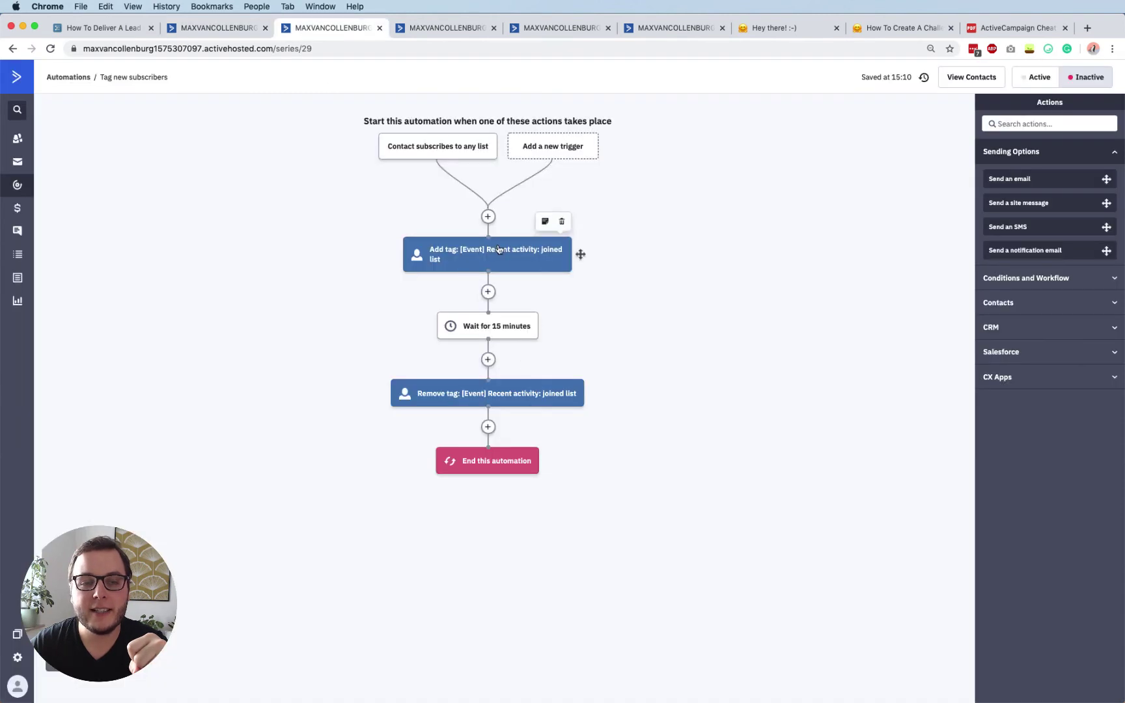
pyautogui.click(193, 27)
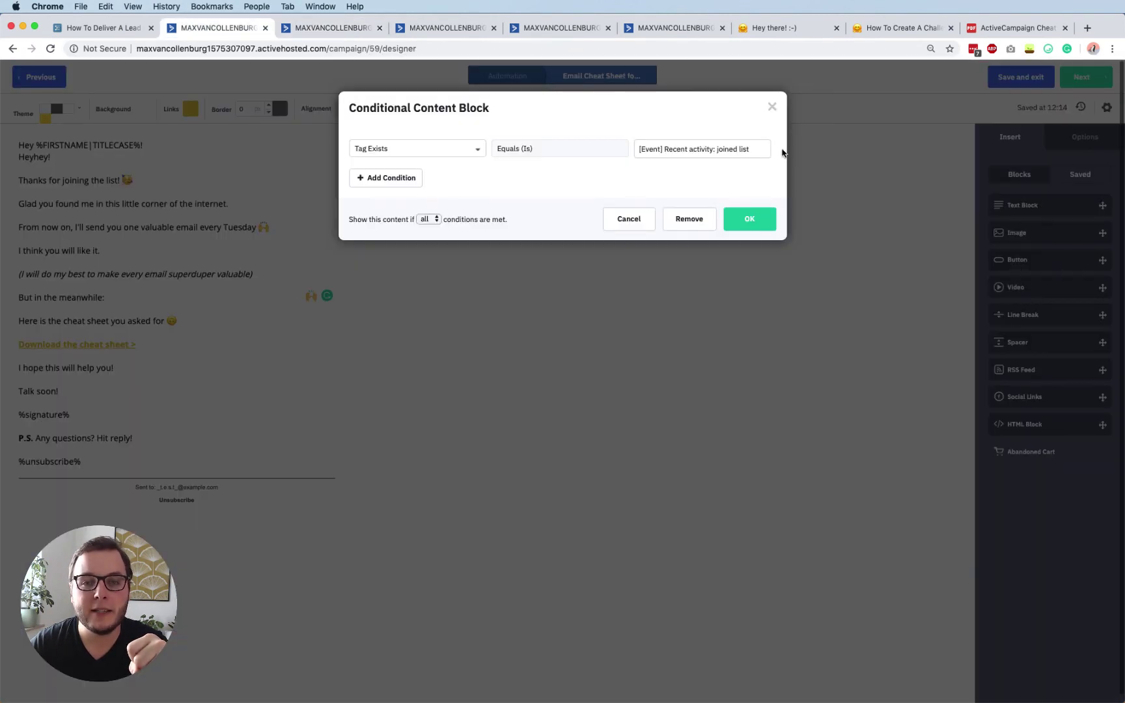
pyautogui.click(771, 105)
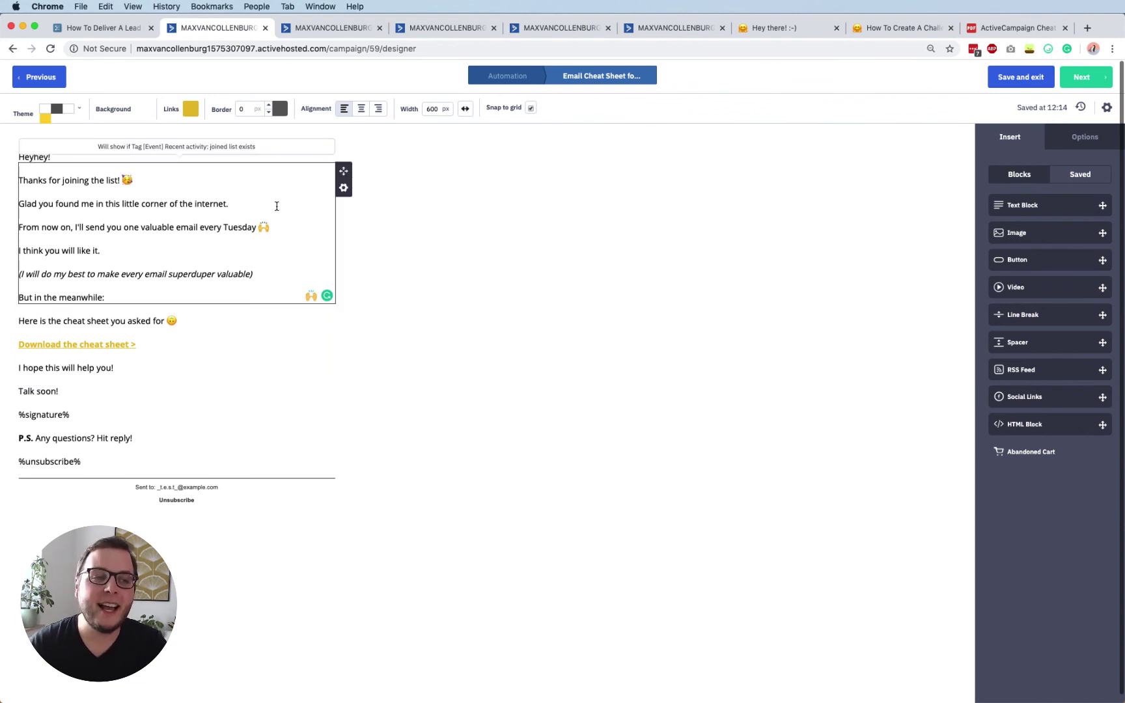
pyautogui.click(1014, 76)
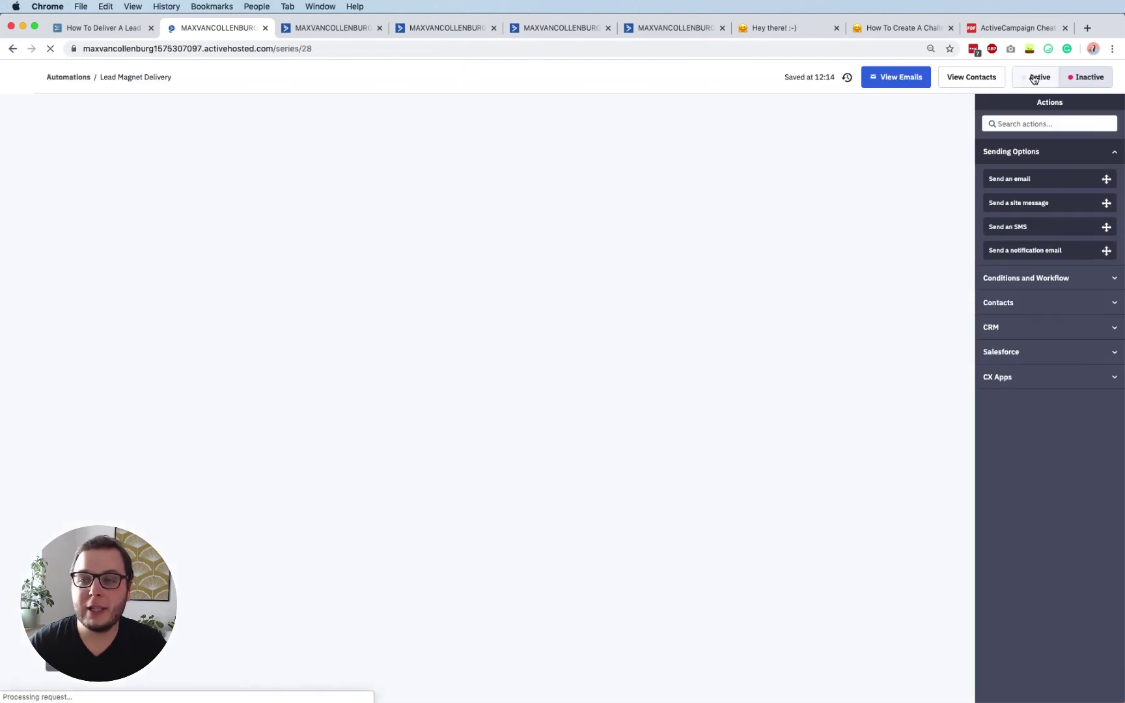
# Review the open-or-click check in Lead Magnet Delivery and its No branch with the [RESEND] email, the wait and the jump to the Yes branch.
pyautogui.scroll(-4, 783, 346)
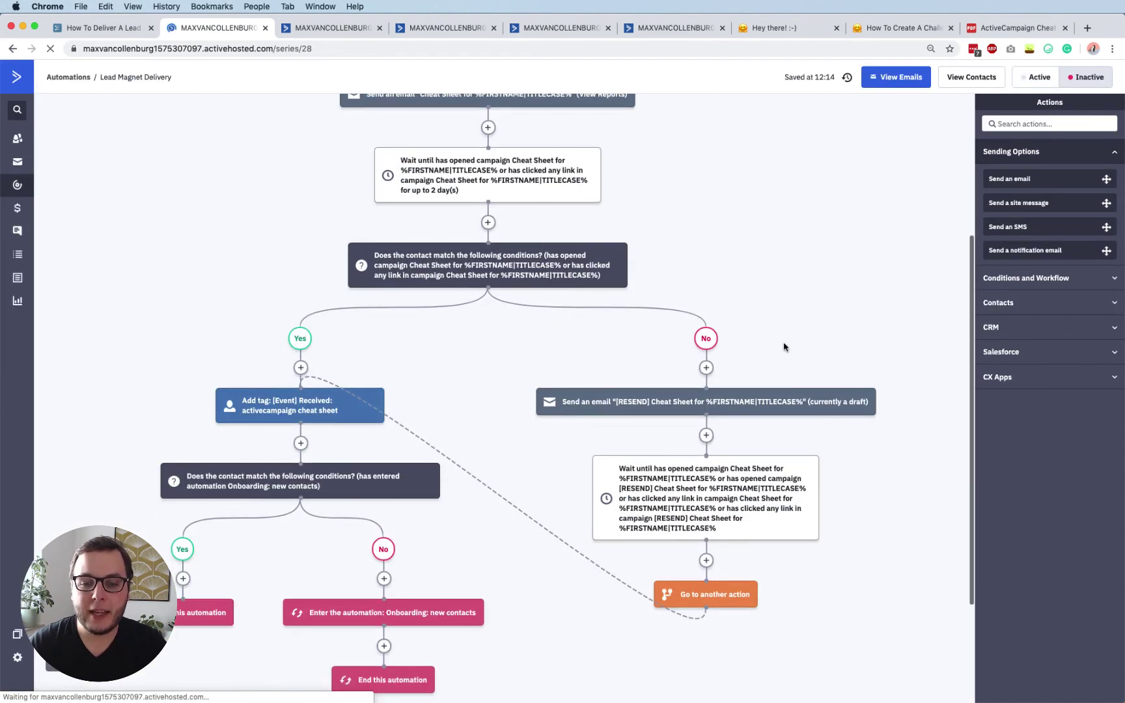
pyautogui.scroll(2, 630, 178)
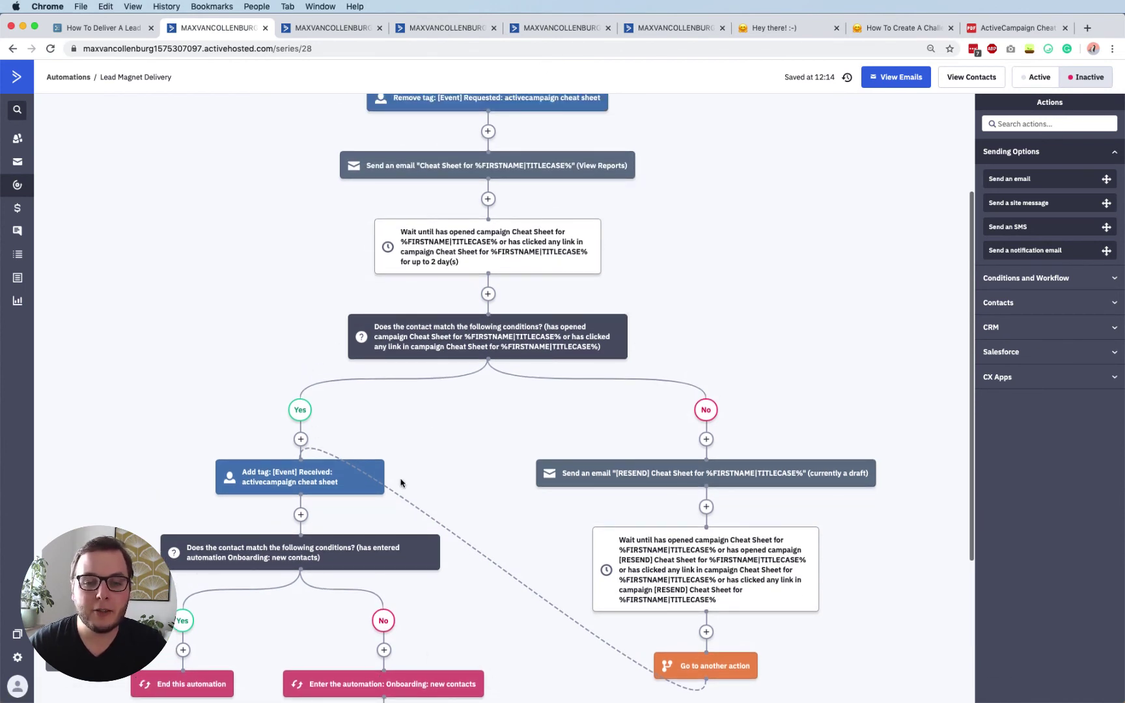
pyautogui.scroll(-2, 476, 404)
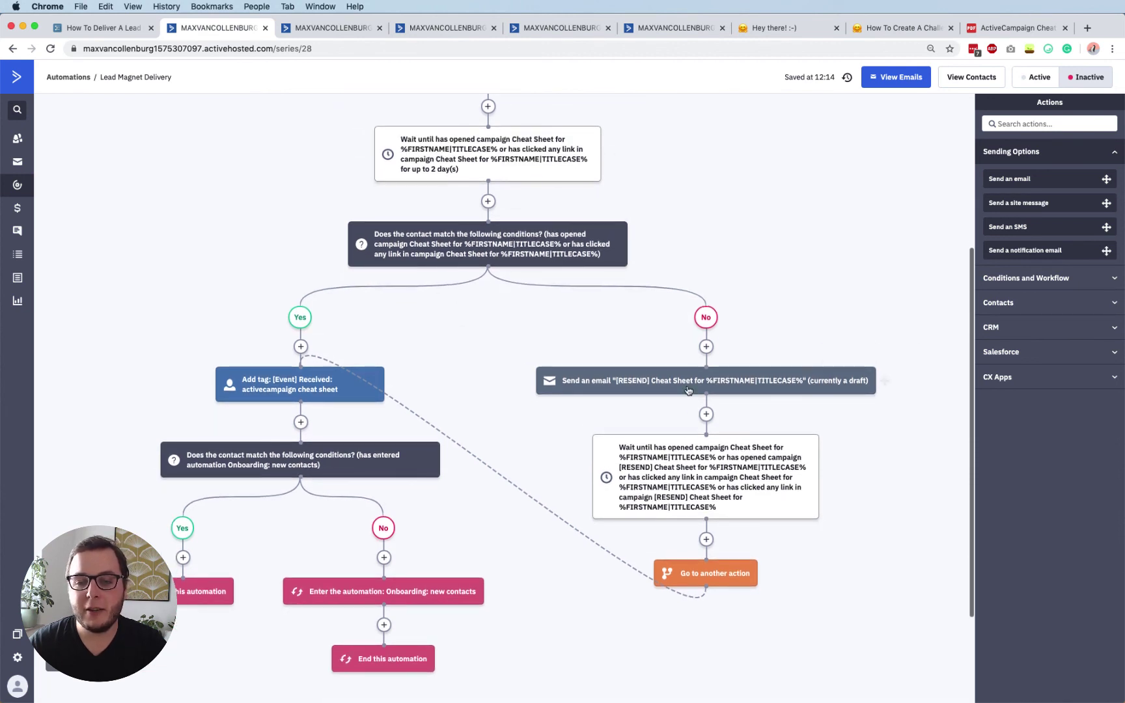
pyautogui.scroll(-1, 692, 351)
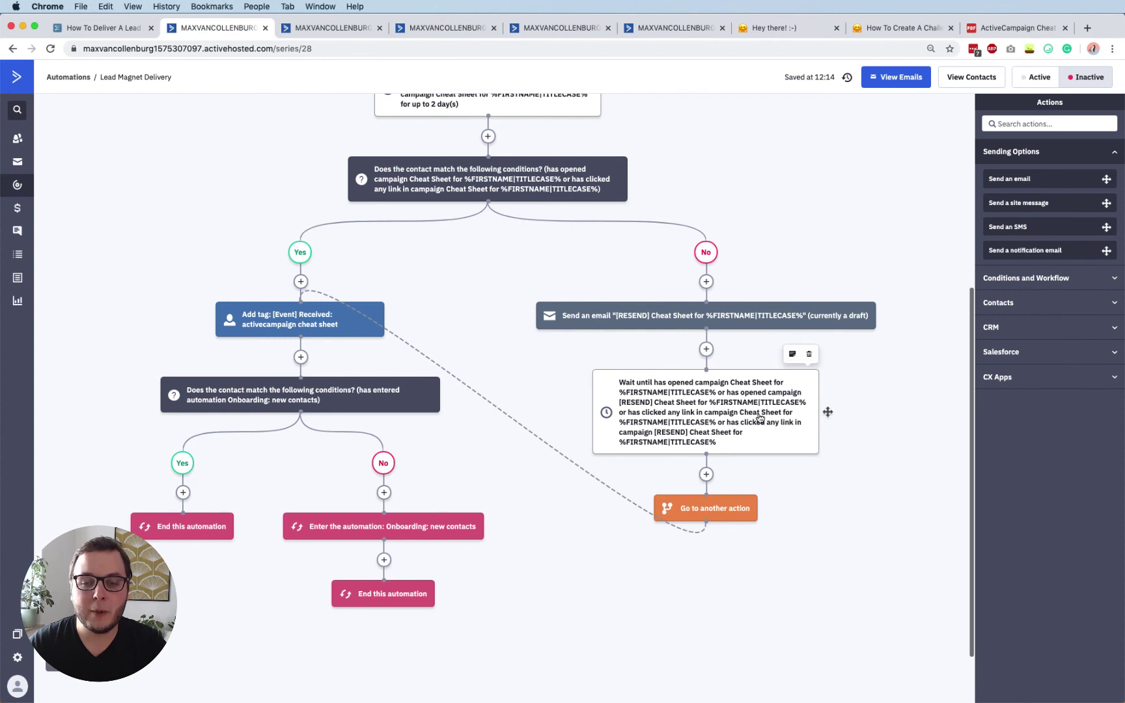
pyautogui.scroll(1, 759, 419)
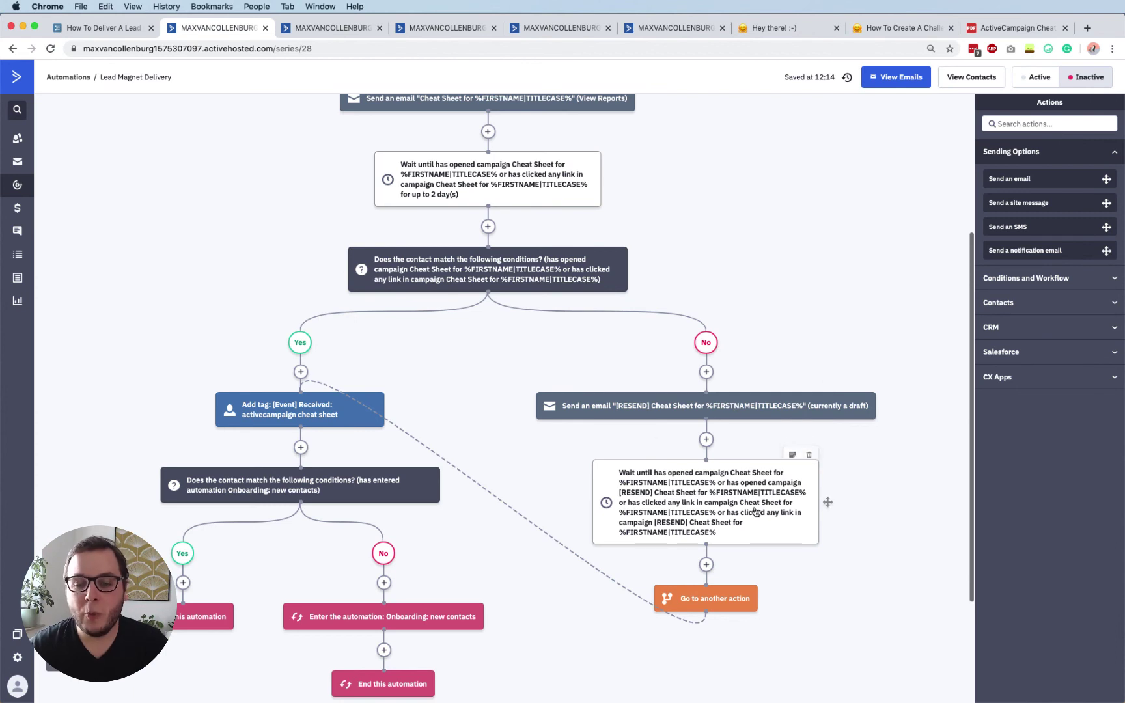
pyautogui.scroll(1, 734, 476)
pyautogui.scroll(1, 733, 476)
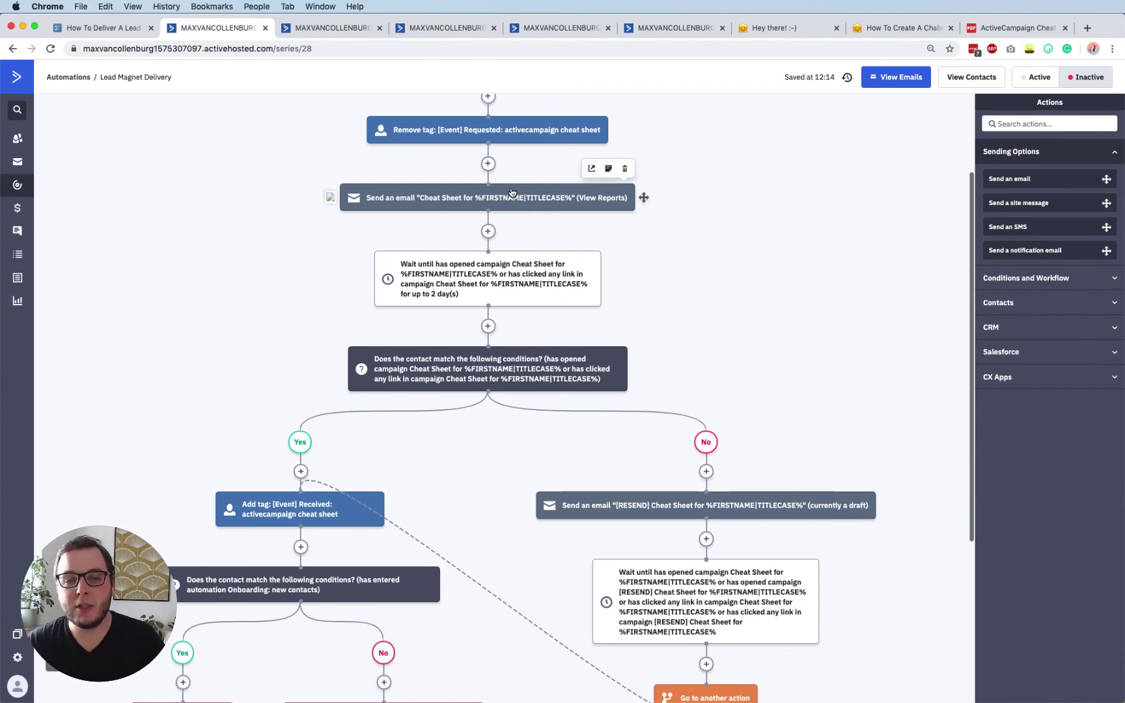
# Try to limit the wait after the [RESEND] email to up to 1 week.
pyautogui.scroll(-5, 678, 401)
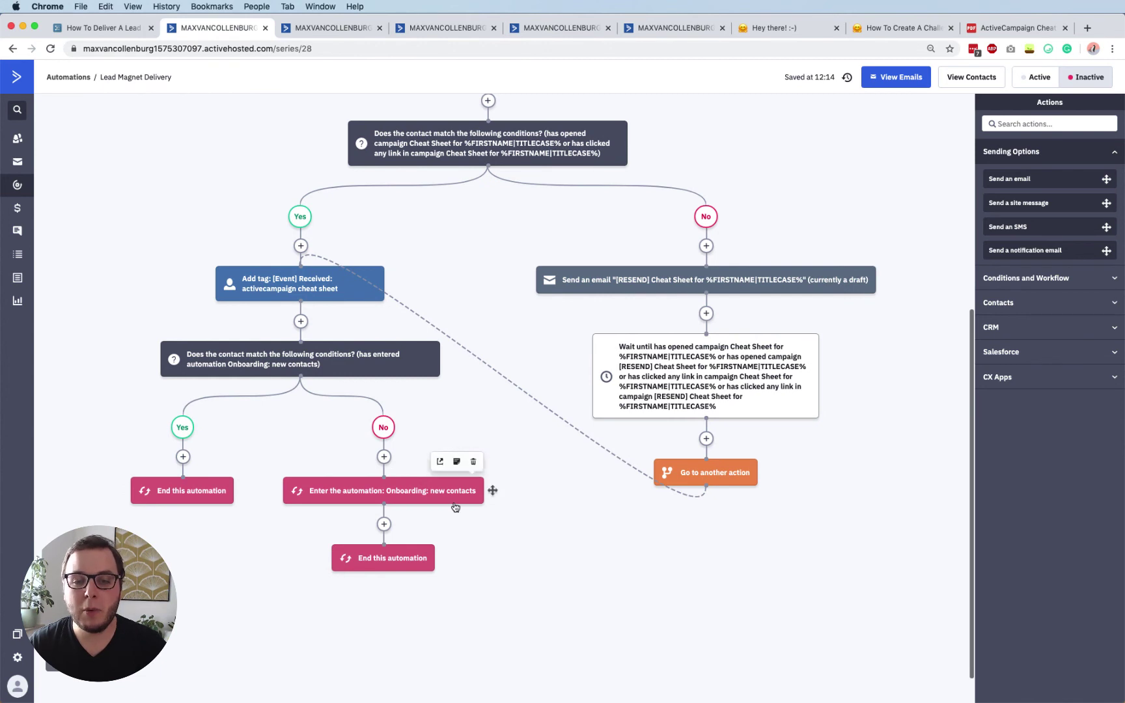
pyautogui.click(652, 365)
pyautogui.click(636, 420)
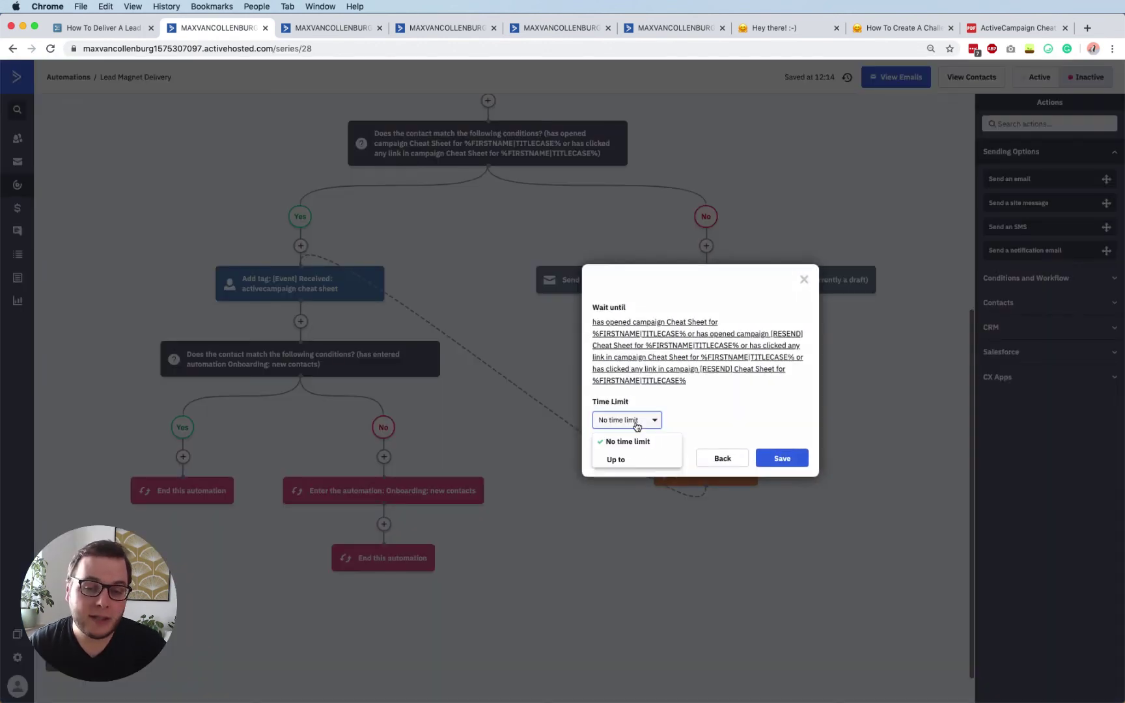
pyautogui.click(623, 461)
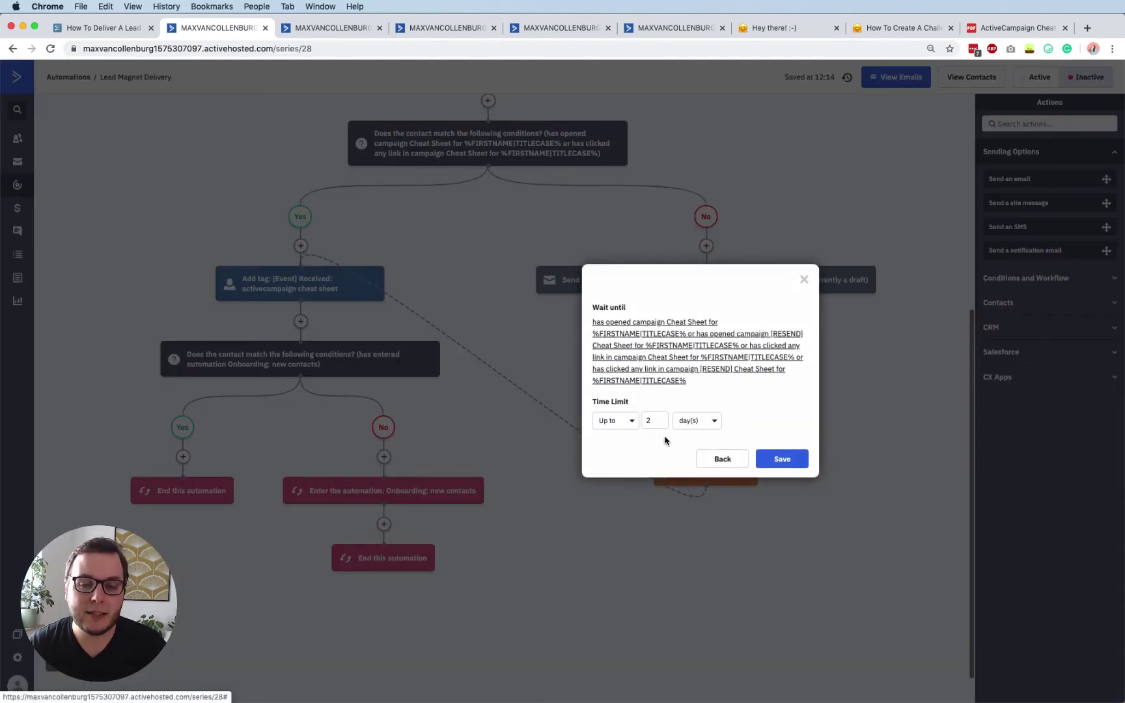
pyautogui.click(709, 420)
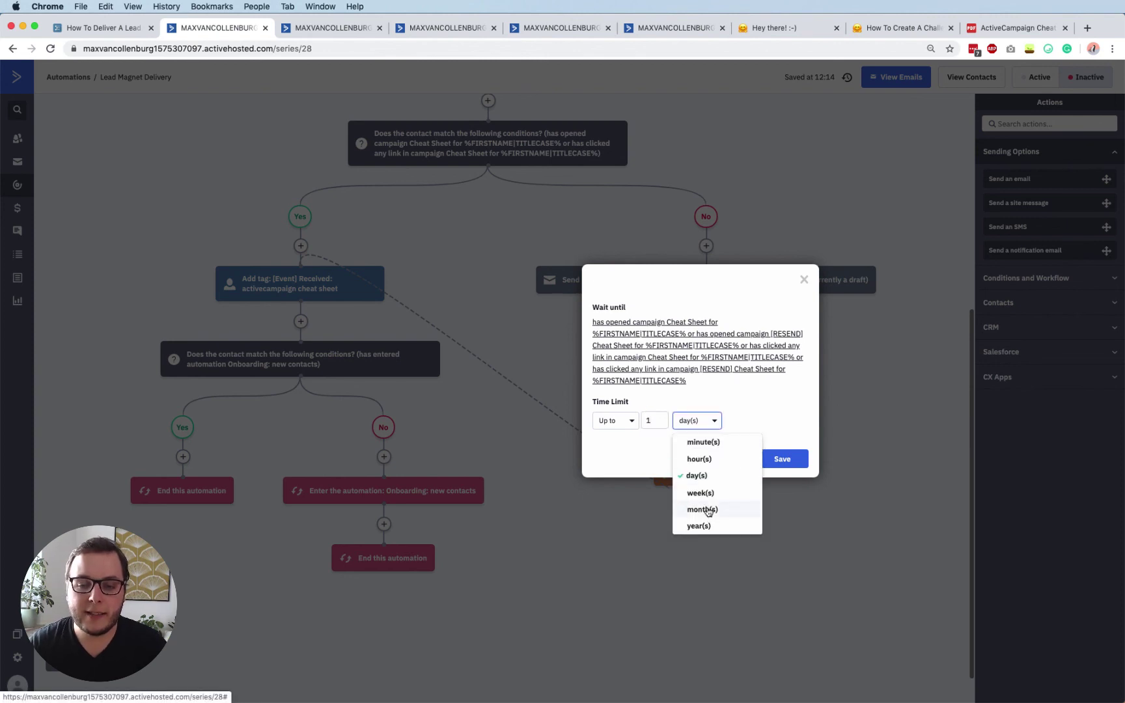
pyautogui.click(703, 495)
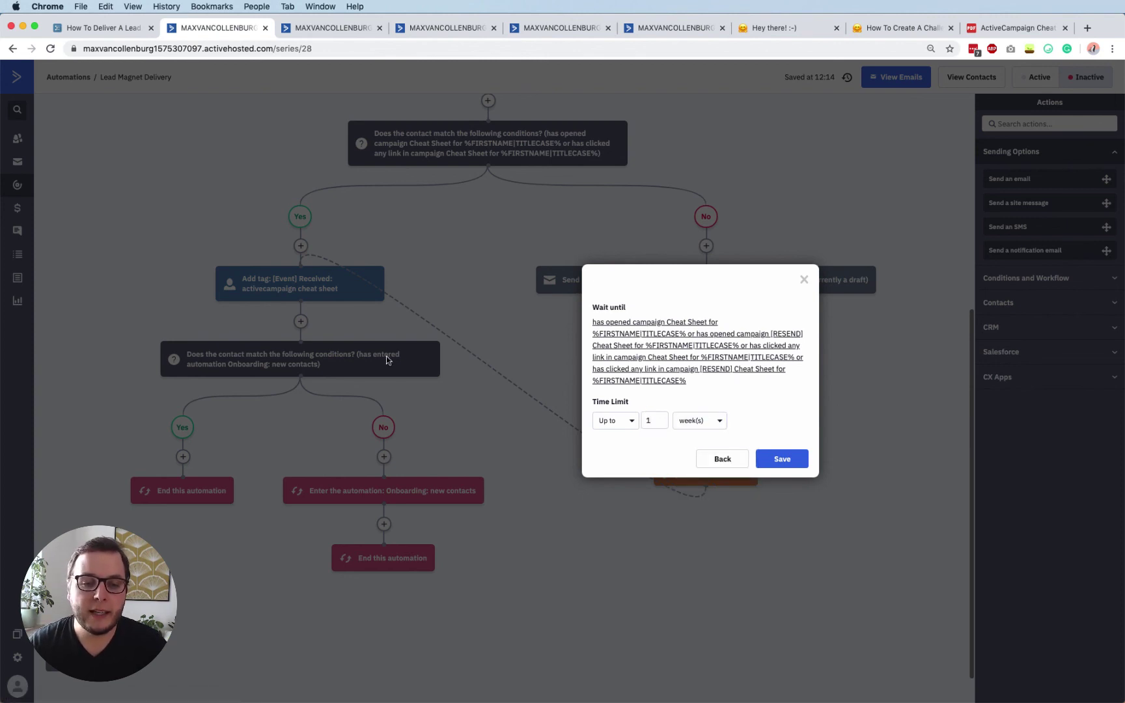
pyautogui.press('Return')
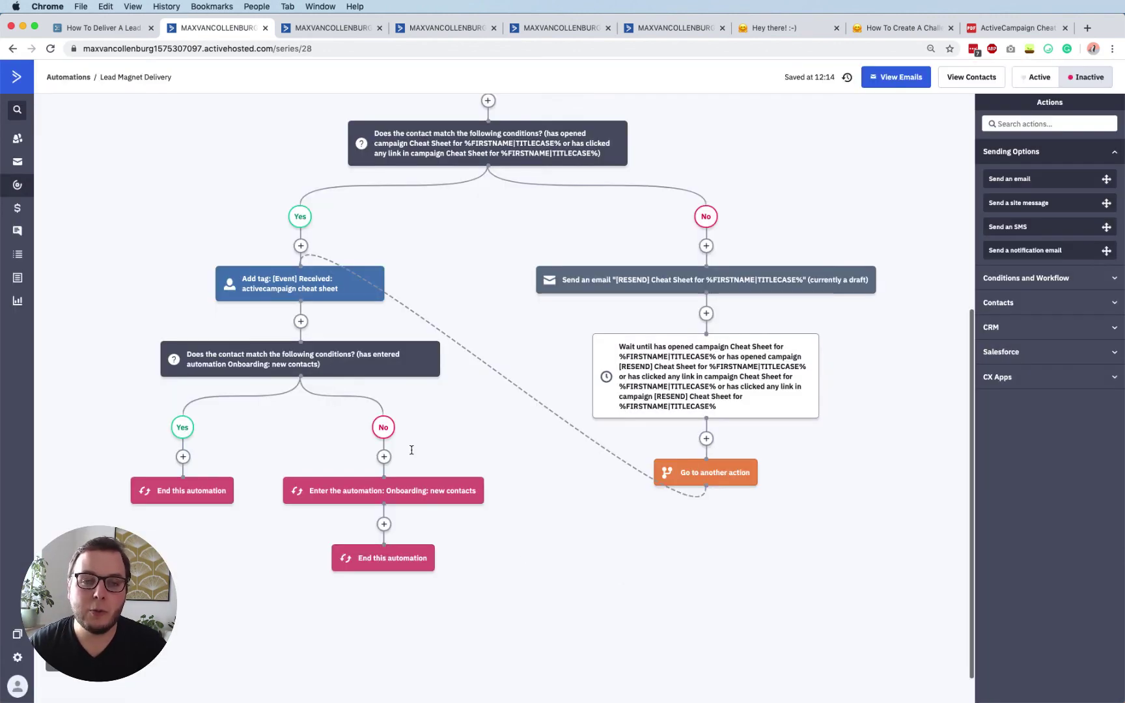
# In the browser tab with Tag new subscribers, open the Onboarding: new contacts automation and review its trigger, campaign-sent check, waits and emails.
pyautogui.hotkey('ctrl', 'Tab')
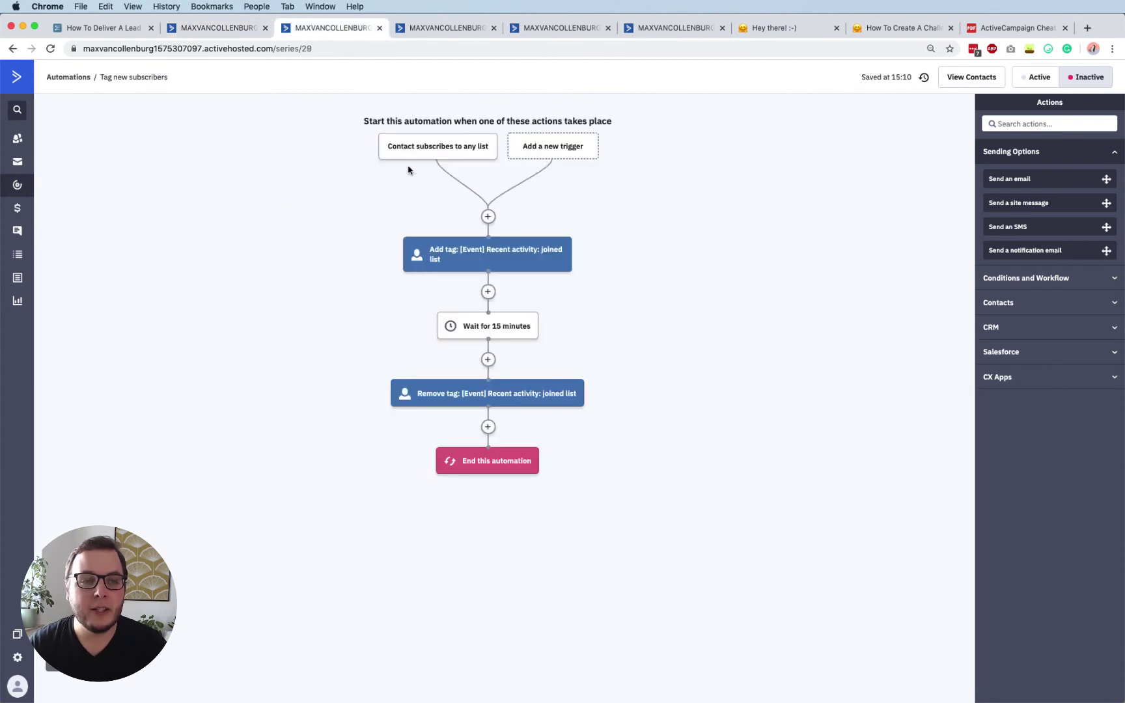
pyautogui.click(17, 192)
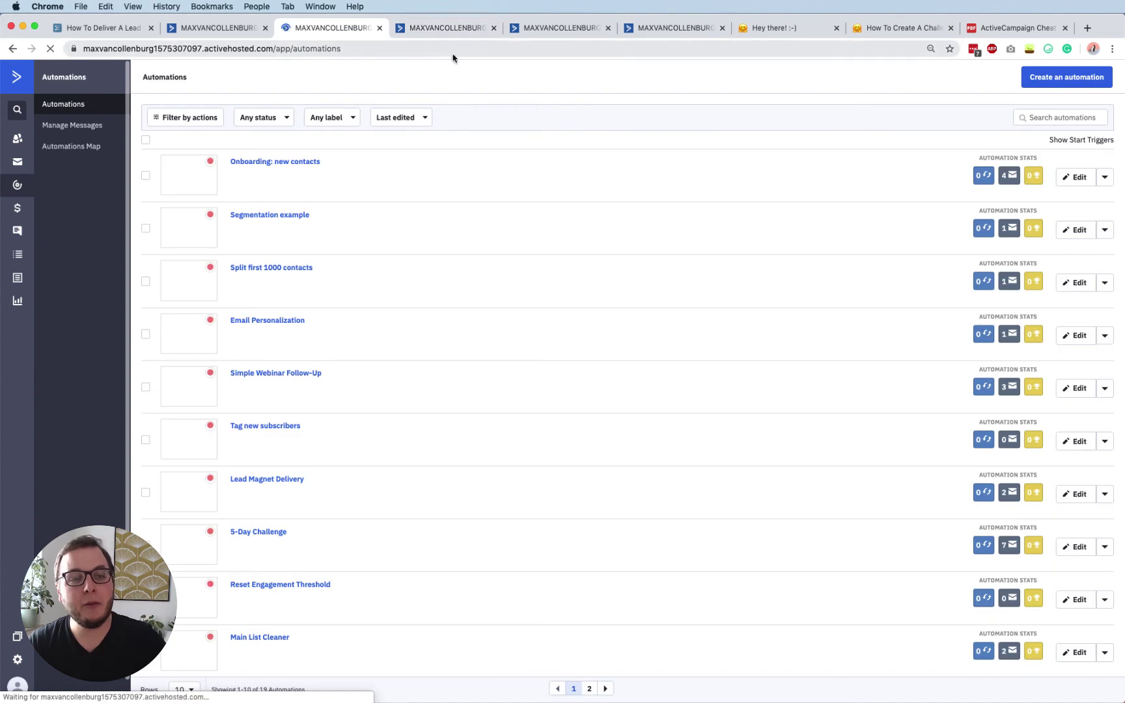
pyautogui.click(298, 163)
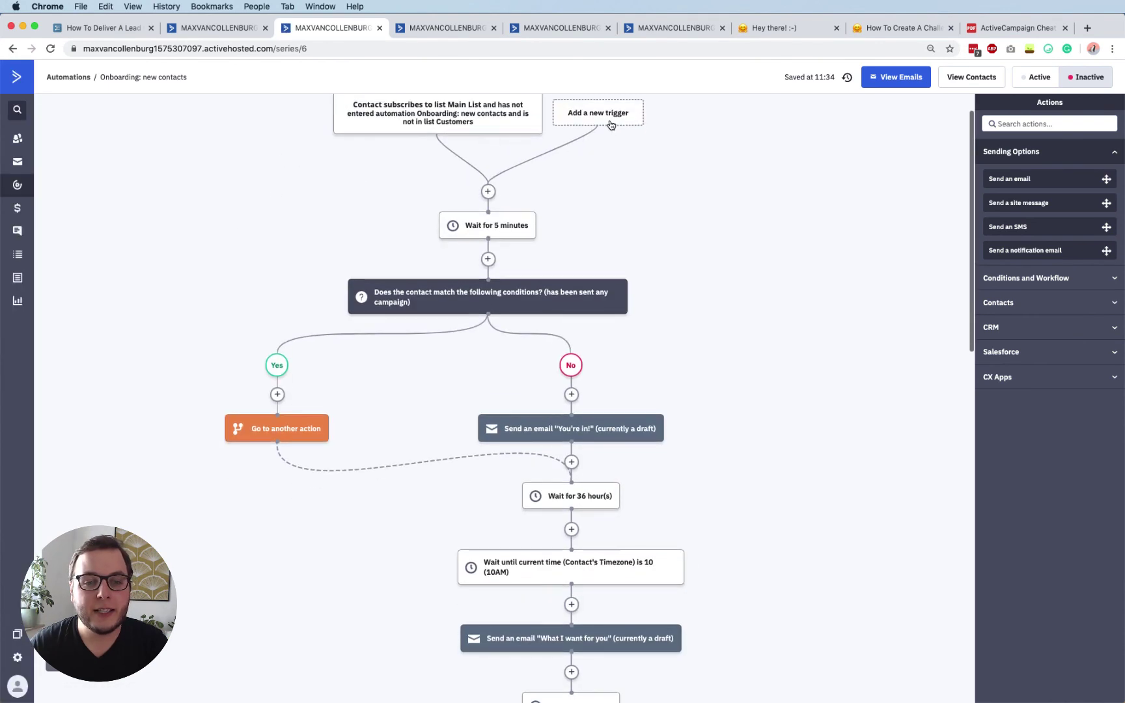
pyautogui.scroll(-5, 752, 450)
pyautogui.scroll(2, 753, 450)
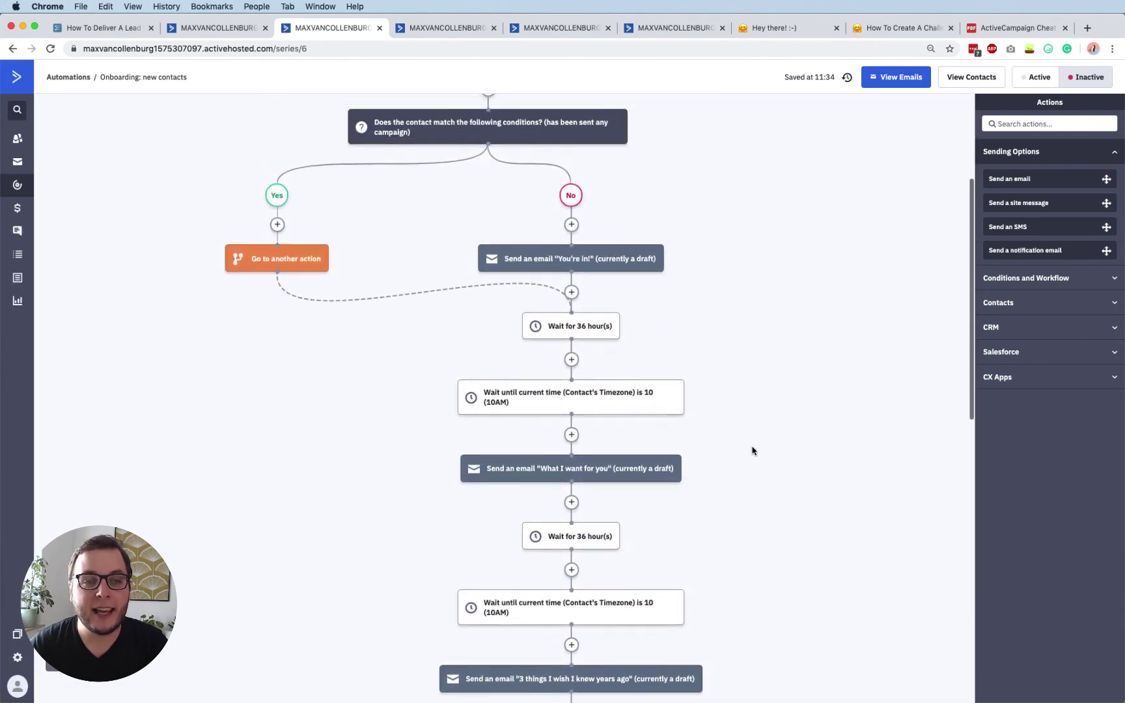
pyautogui.scroll(3, 752, 450)
pyautogui.moveTo(594, 422)
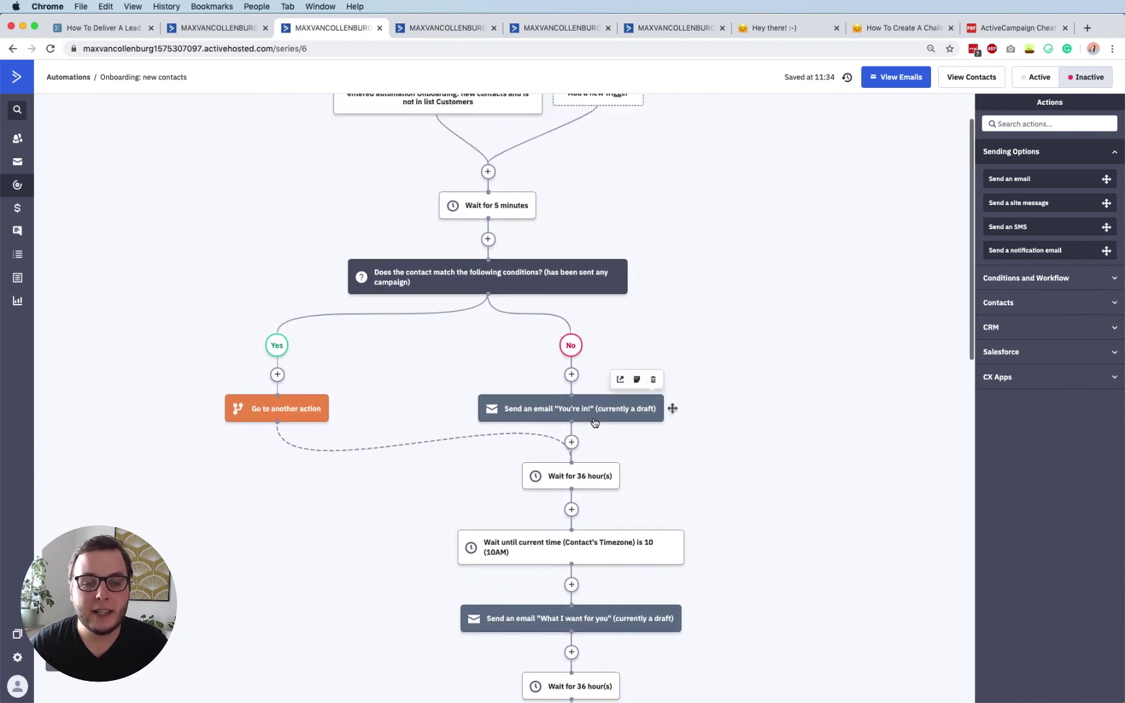
pyautogui.moveTo(496, 298)
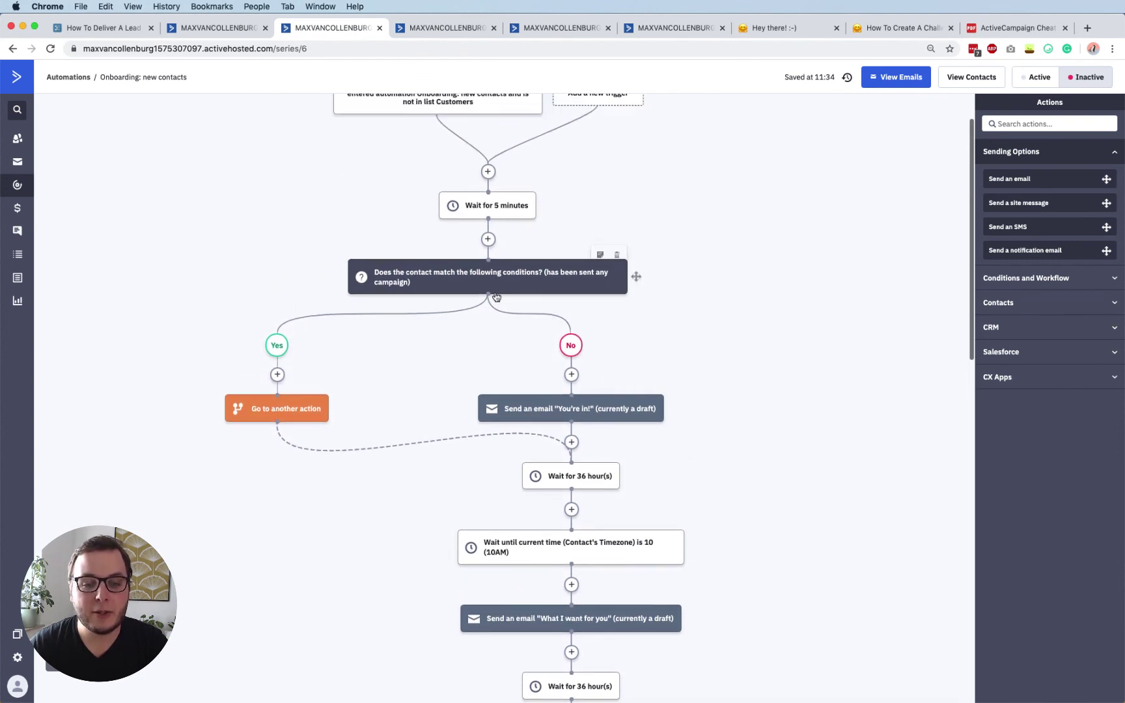
pyautogui.scroll(-2, 790, 397)
pyautogui.scroll(3, 791, 397)
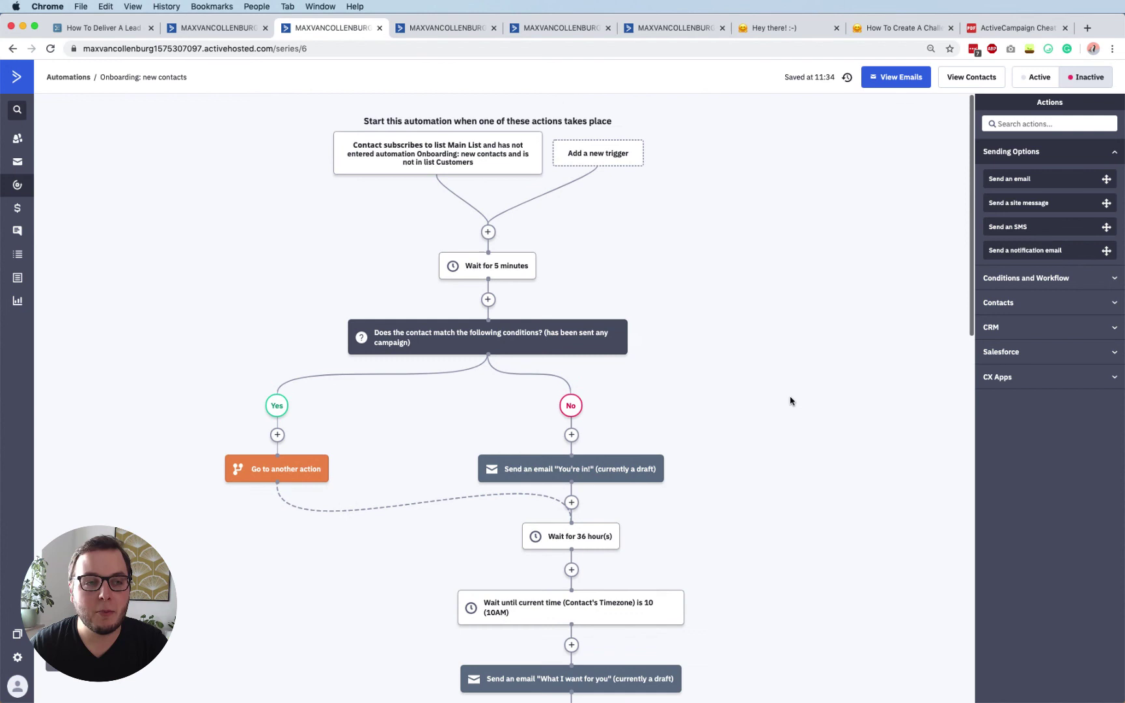
# Switch to the WorkFlowy outline, review the points under "How To Deliver A Lead Magnet" and expand "Next tutorial".
pyautogui.click(198, 27)
pyautogui.click(117, 29)
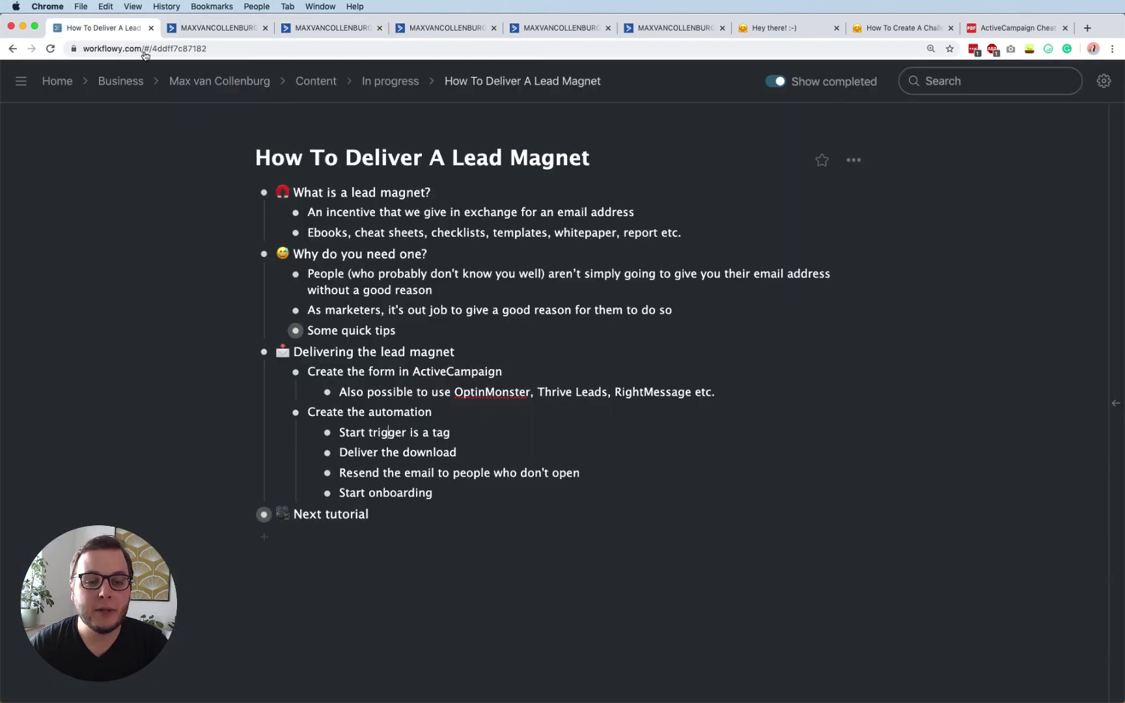
pyautogui.click(418, 451)
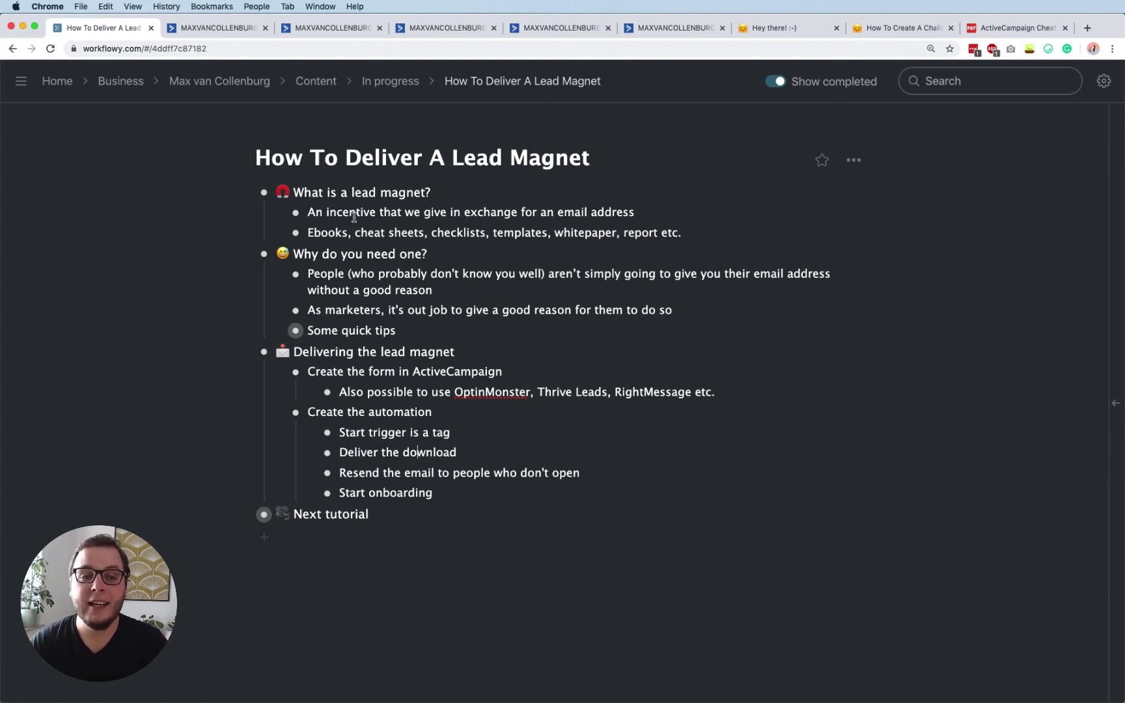
pyautogui.moveTo(376, 193); pyautogui.dragTo(410, 202)
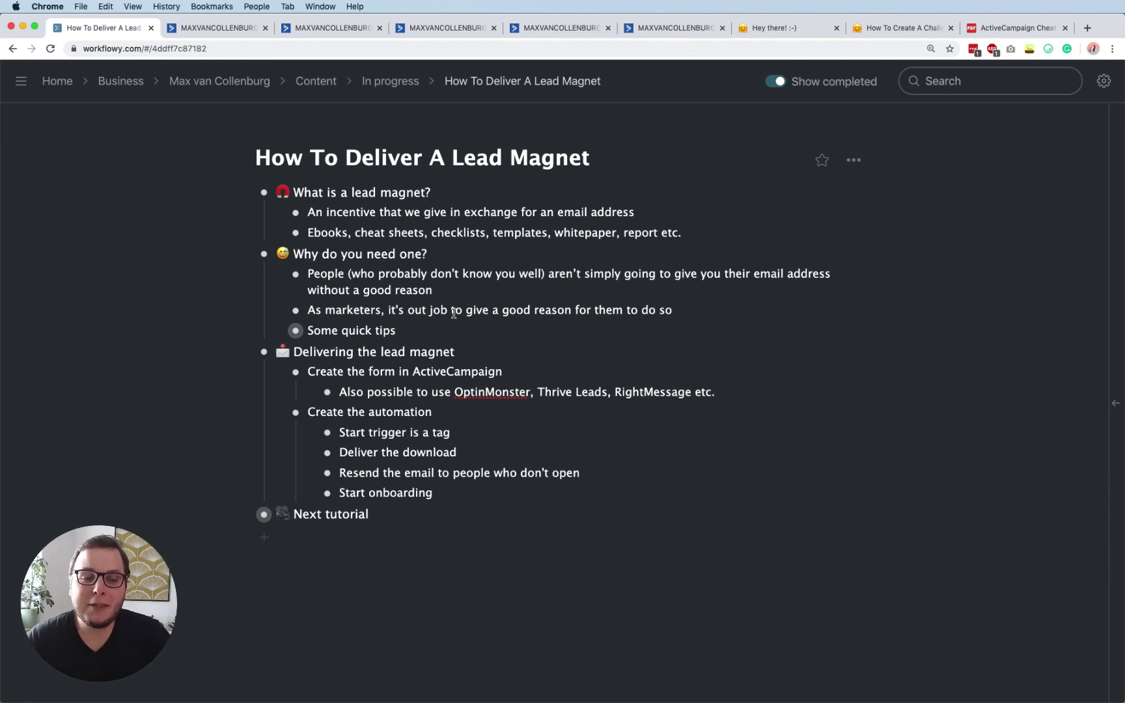
pyautogui.doubleClick(366, 352)
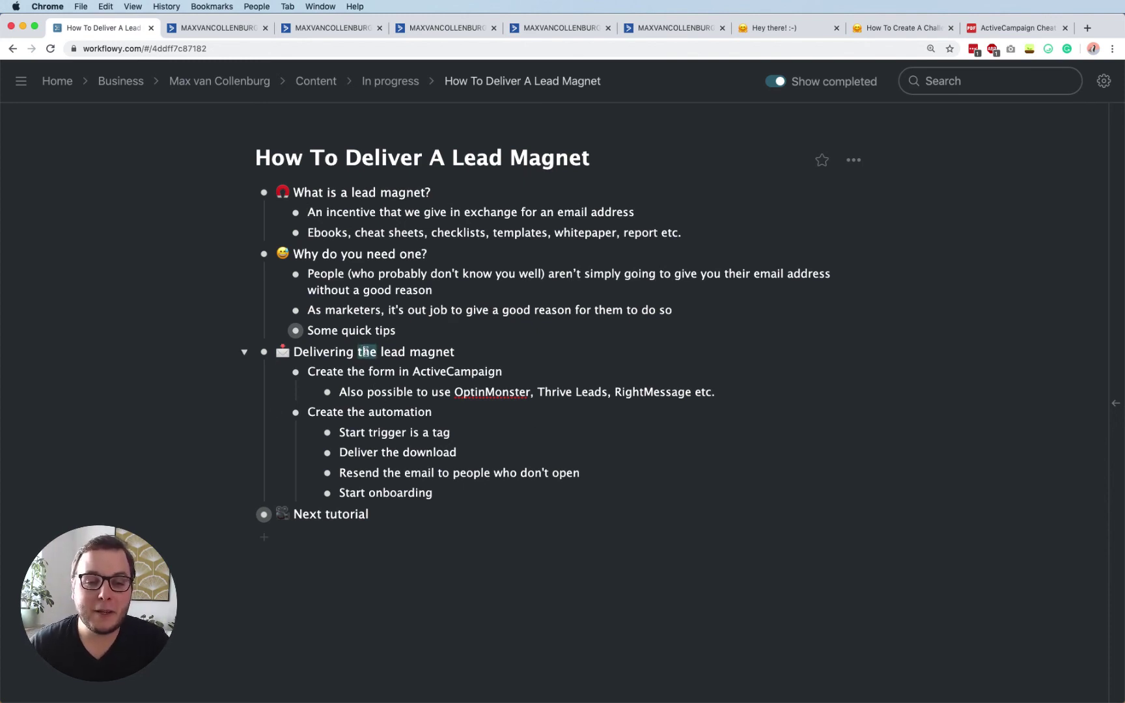
pyautogui.tripleClick(392, 370)
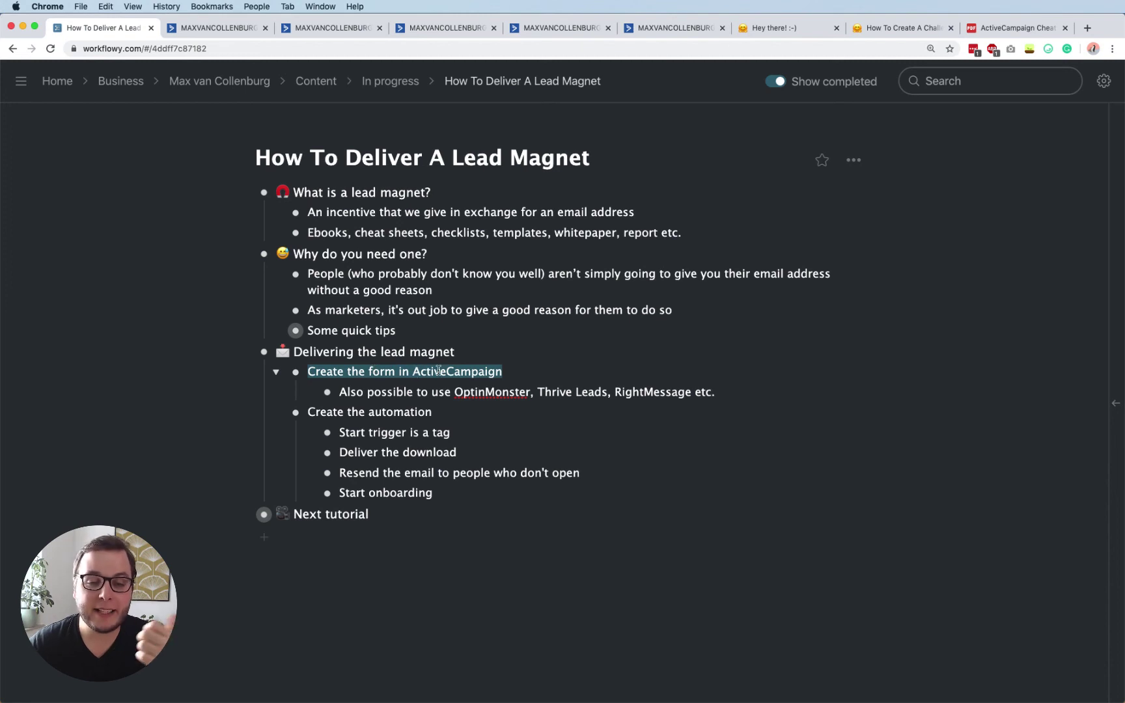
pyautogui.tripleClick(527, 390)
pyautogui.click(528, 387)
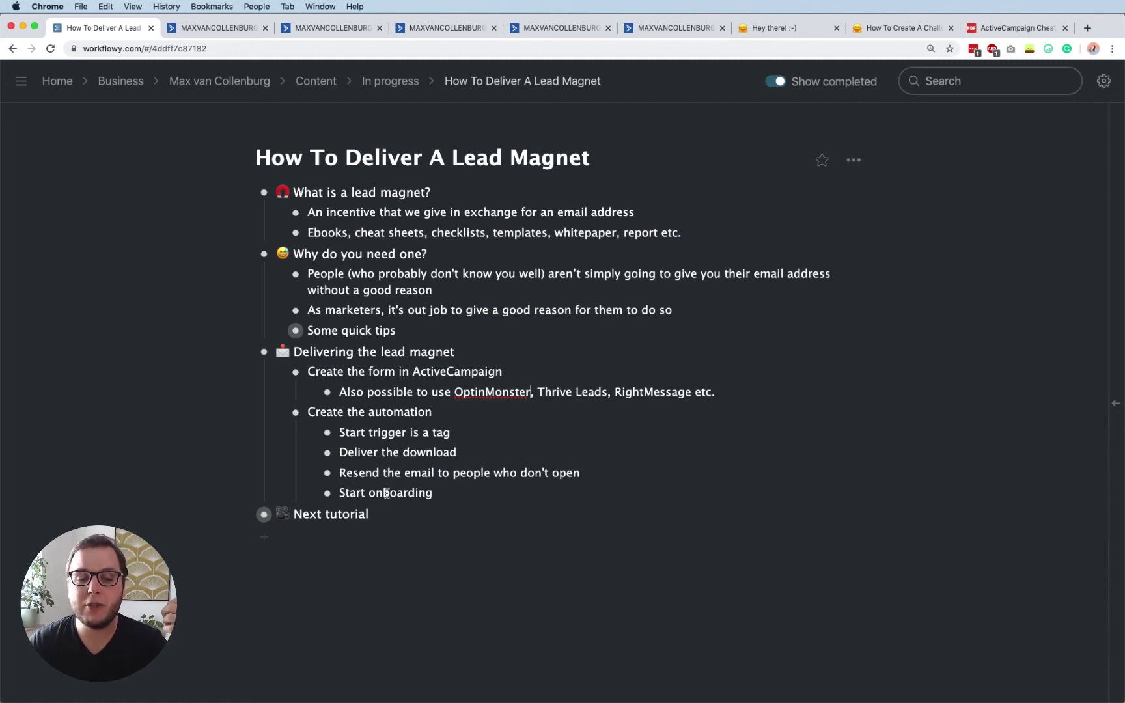
pyautogui.click(242, 516)
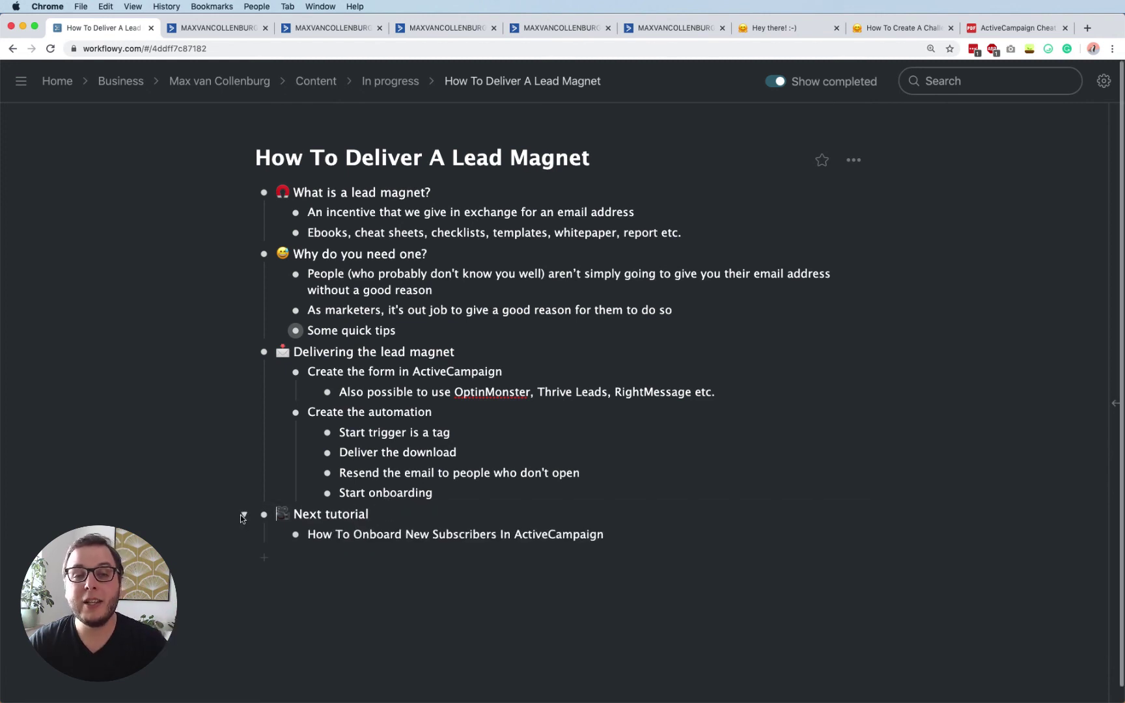